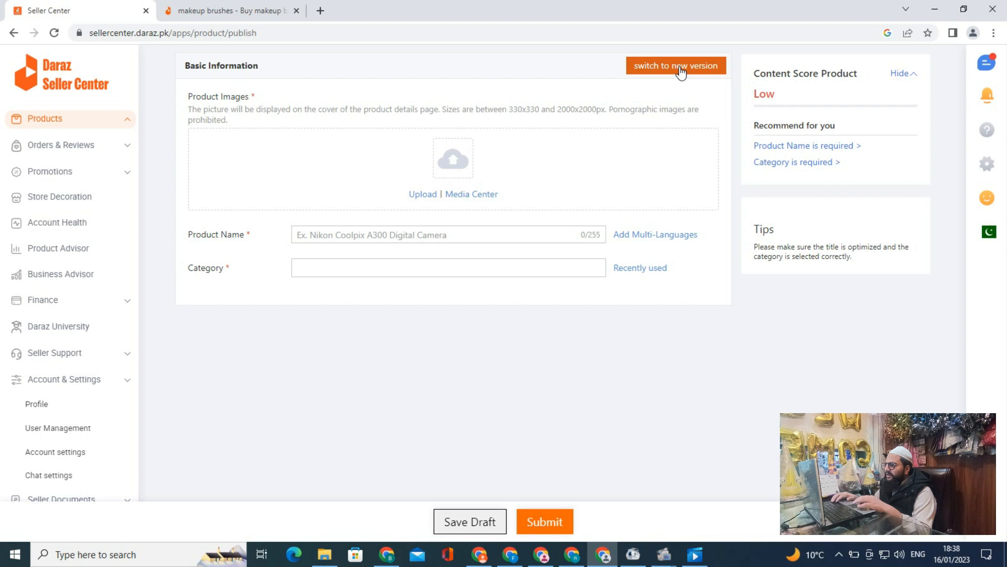
Switch the product publishing form to the new version and confirm leaving the old page.
click(681, 70)
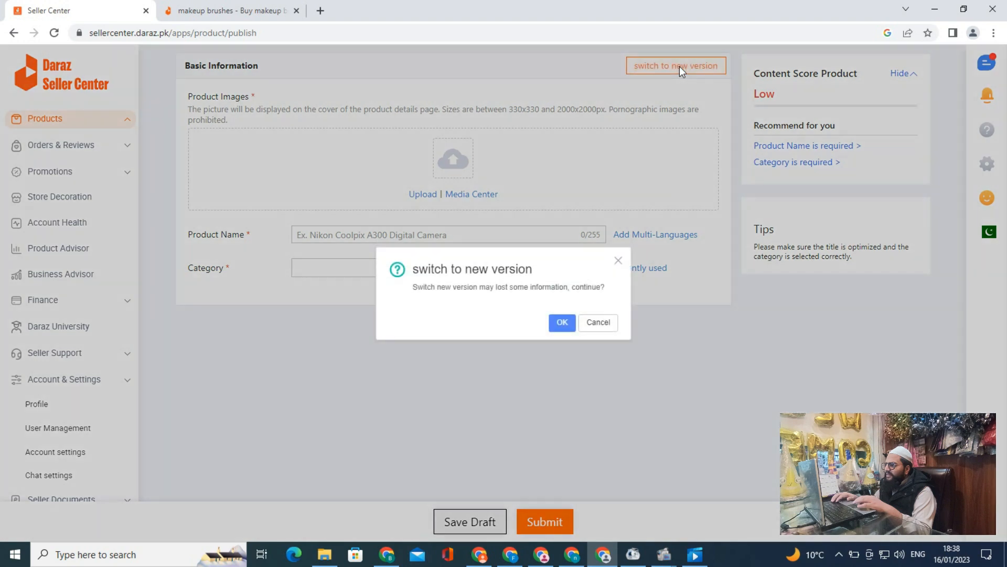
click(562, 323)
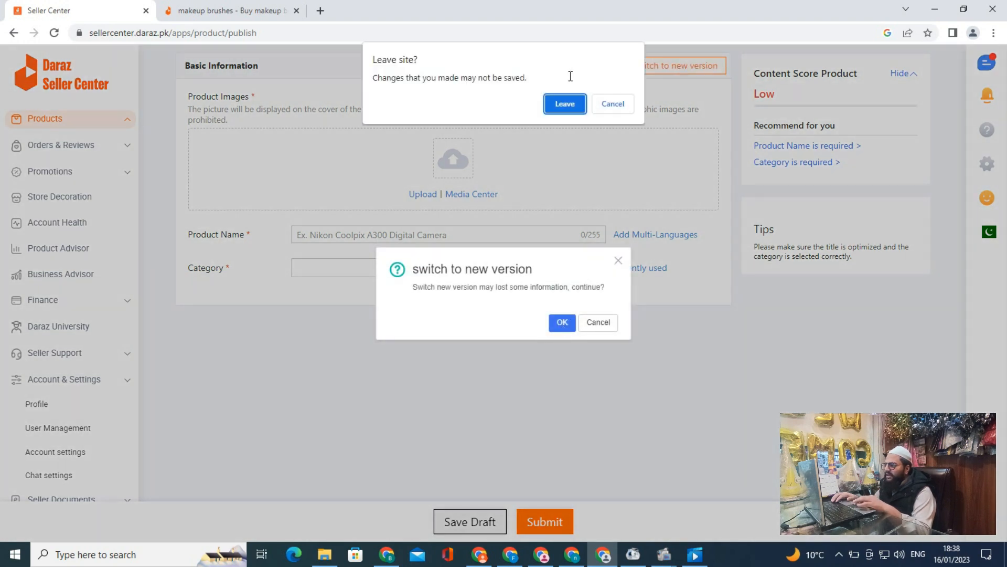
click(563, 99)
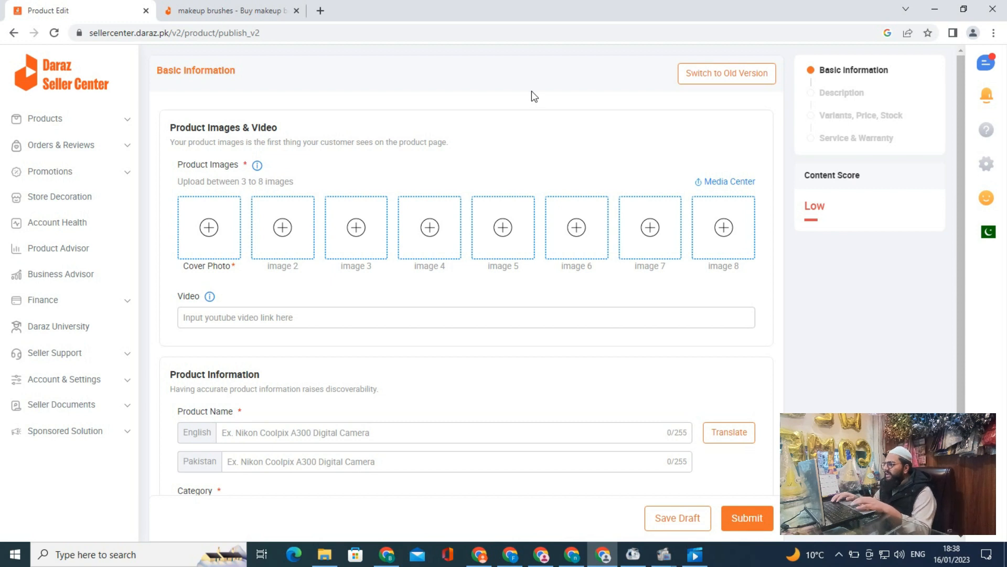
Look over the new form's product images, video, product name and category fields.
scroll(518, 83, down, 1)
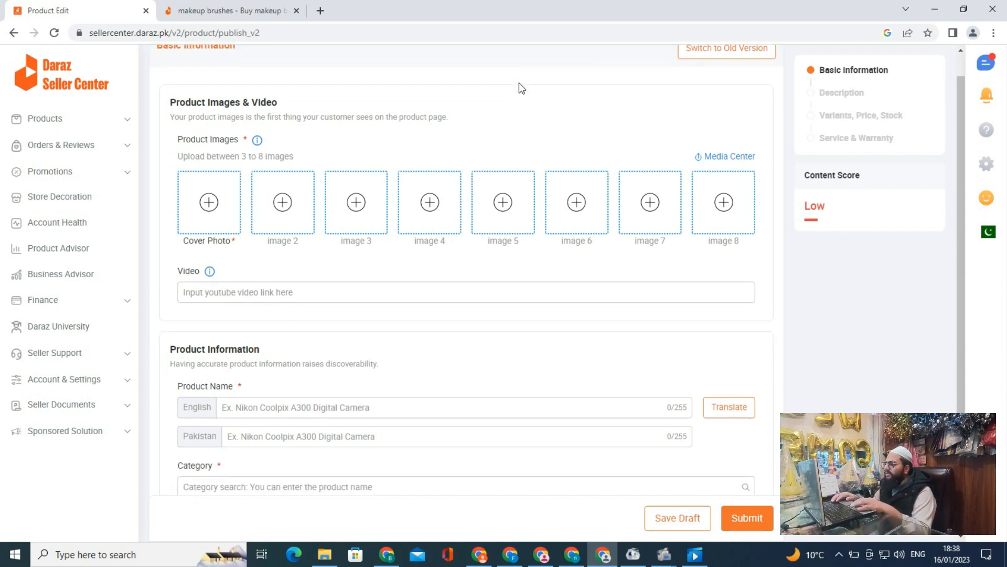
scroll(519, 83, up, 1)
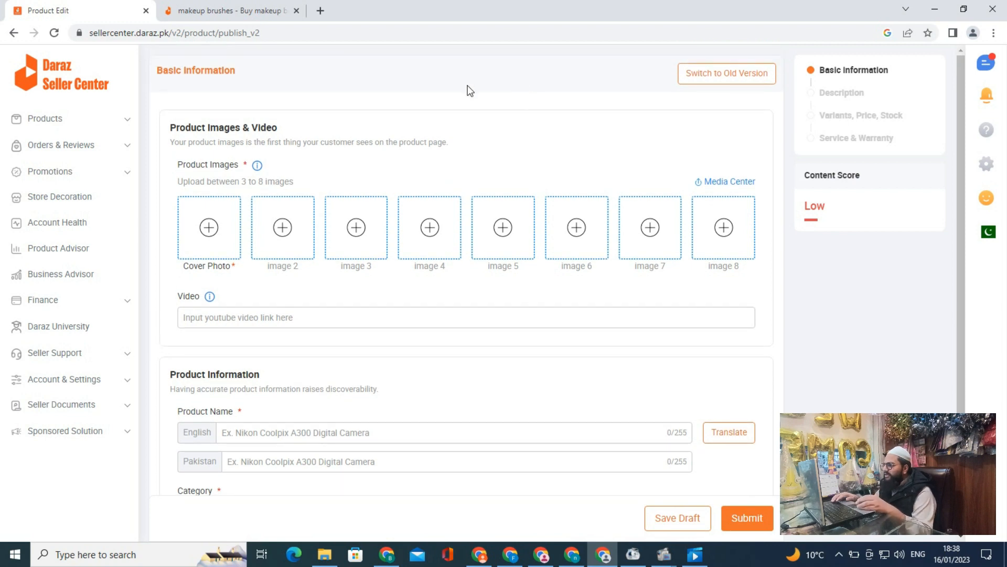
scroll(469, 90, down, 1)
scroll(469, 91, down, 2)
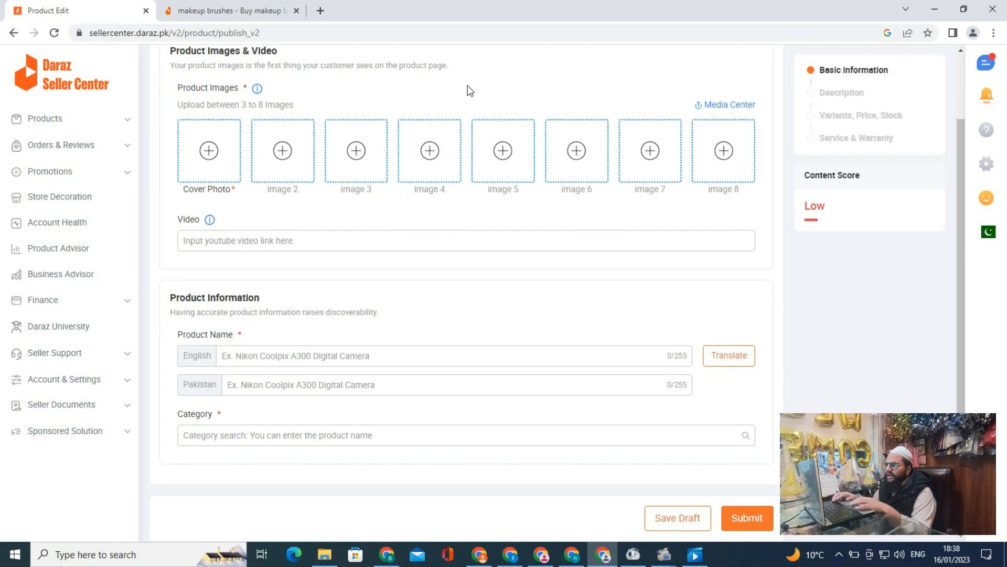
scroll(469, 91, up, 1)
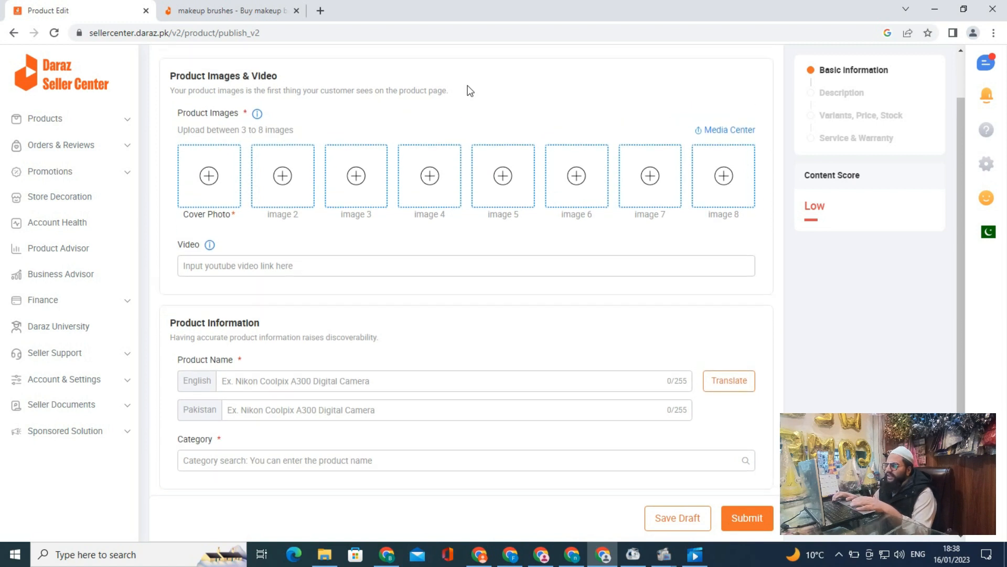
scroll(469, 90, down, 1)
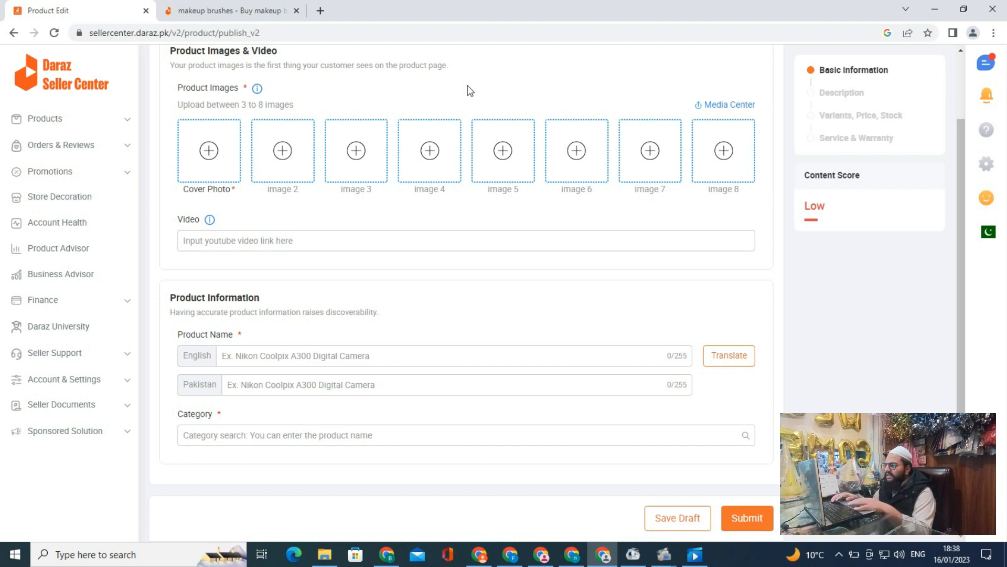
scroll(469, 91, up, 3)
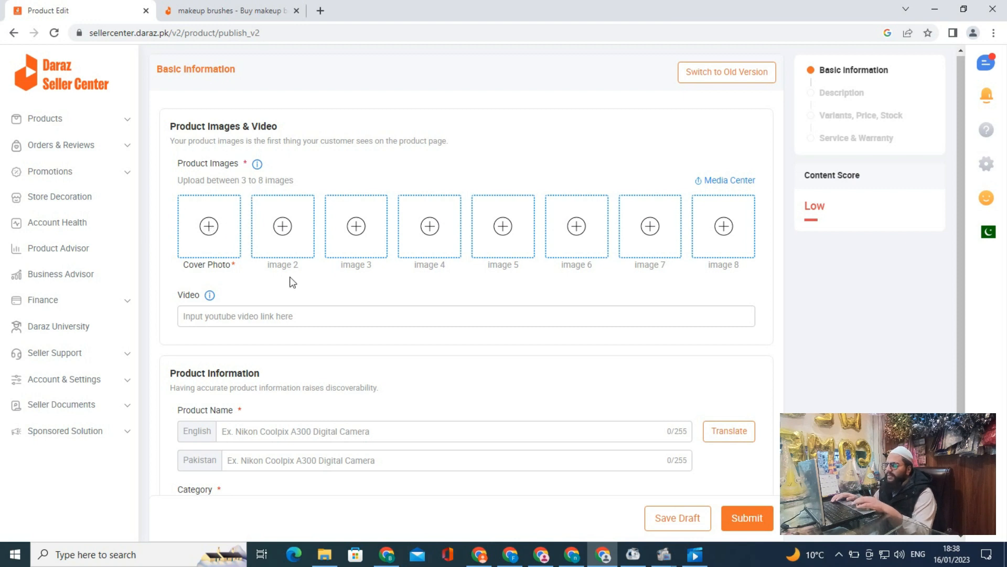
Open the image chooser for the cover photo and compare its local upload and Media center sources.
click(208, 227)
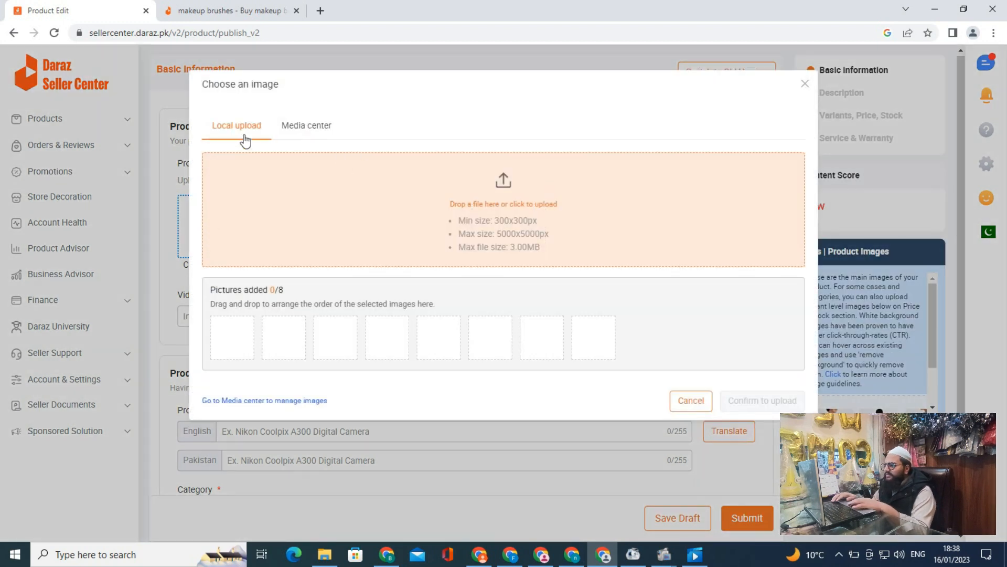
click(308, 131)
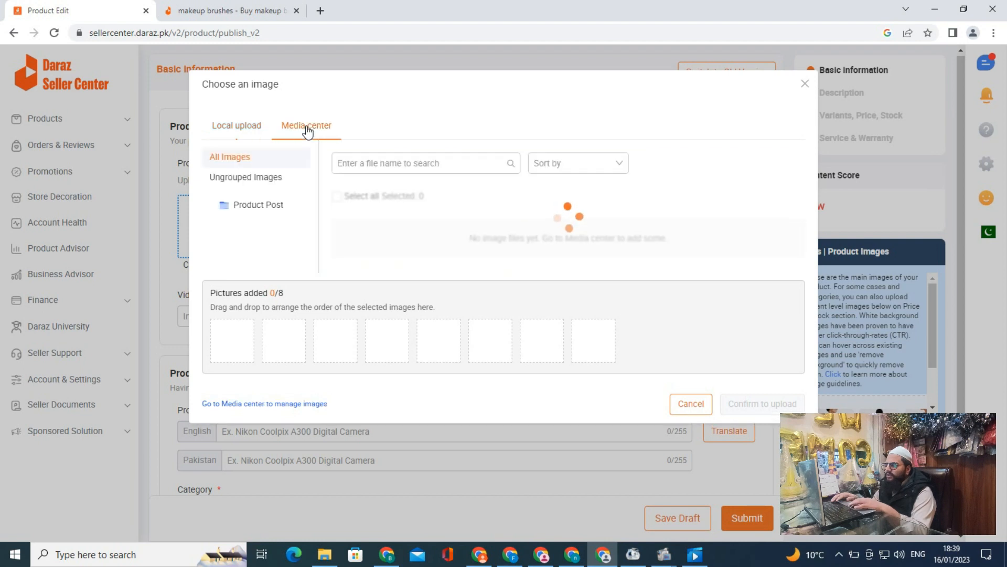
click(234, 128)
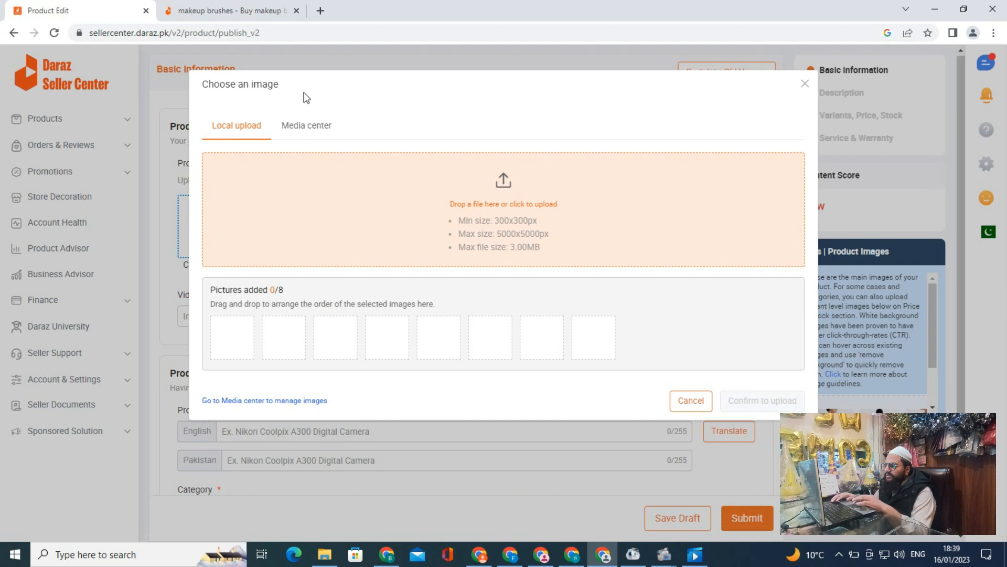
click(304, 127)
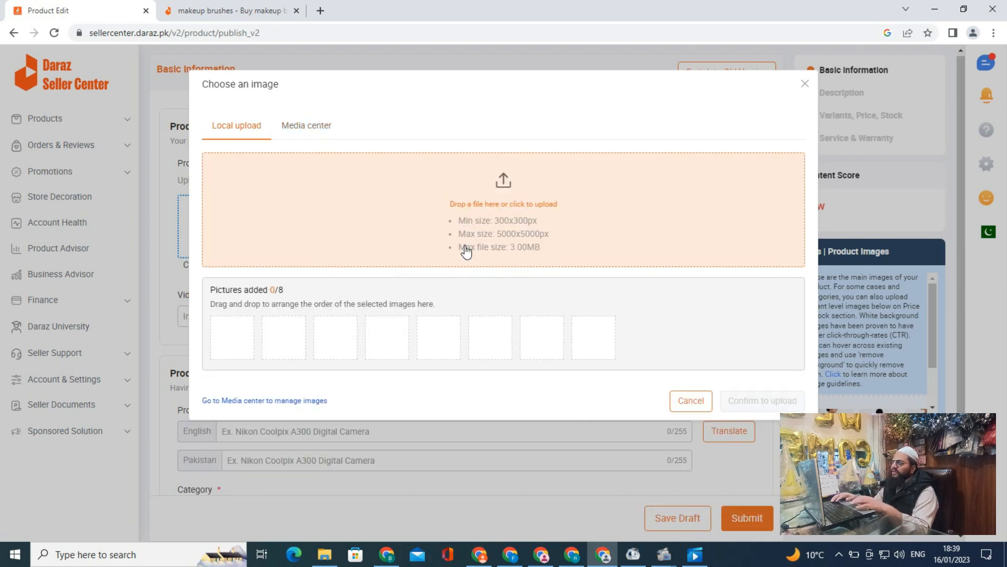
click(304, 132)
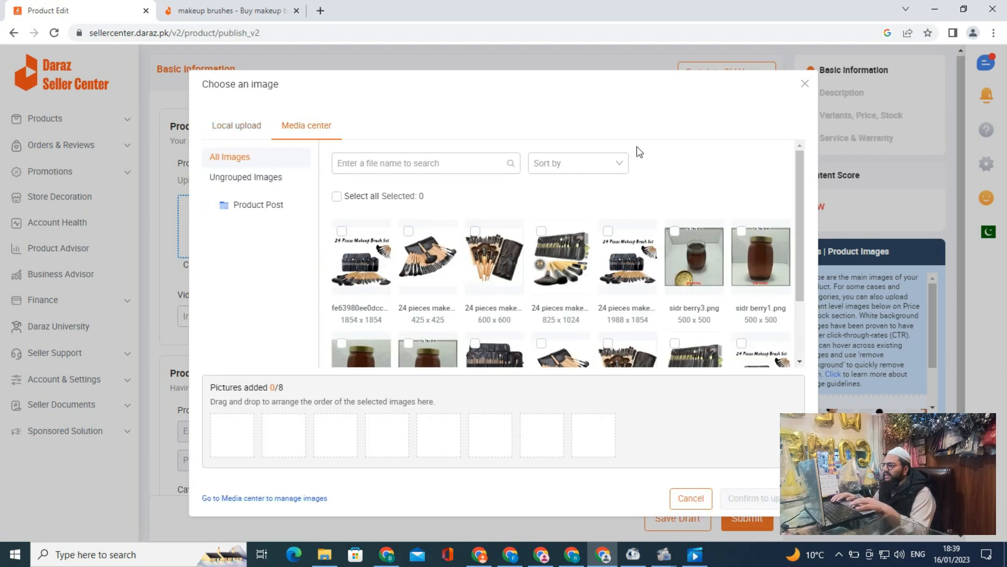
mouse_move(801, 172)
mouse_down()
mouse_move(795, 279)
mouse_move(787, 183)
mouse_up()
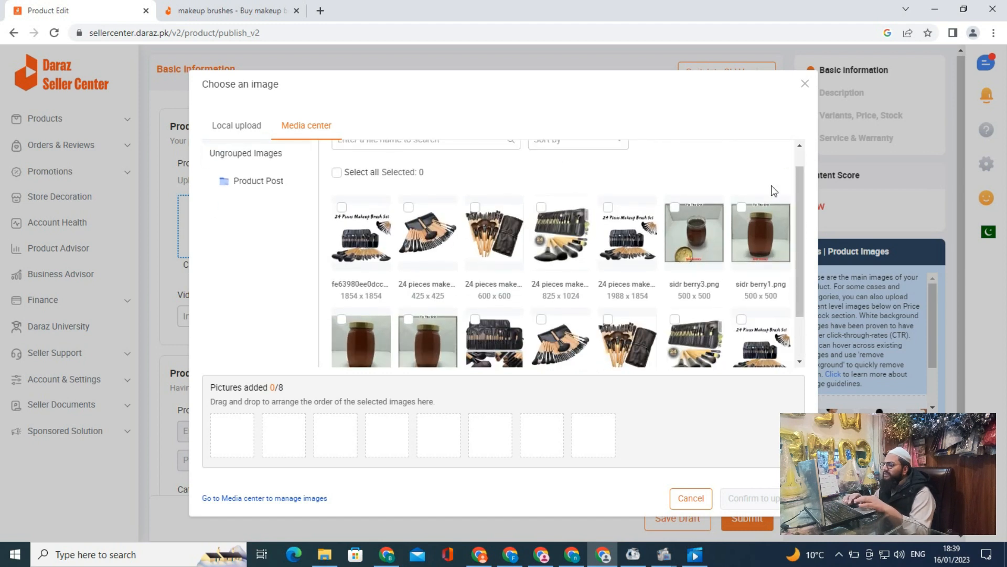
click(227, 128)
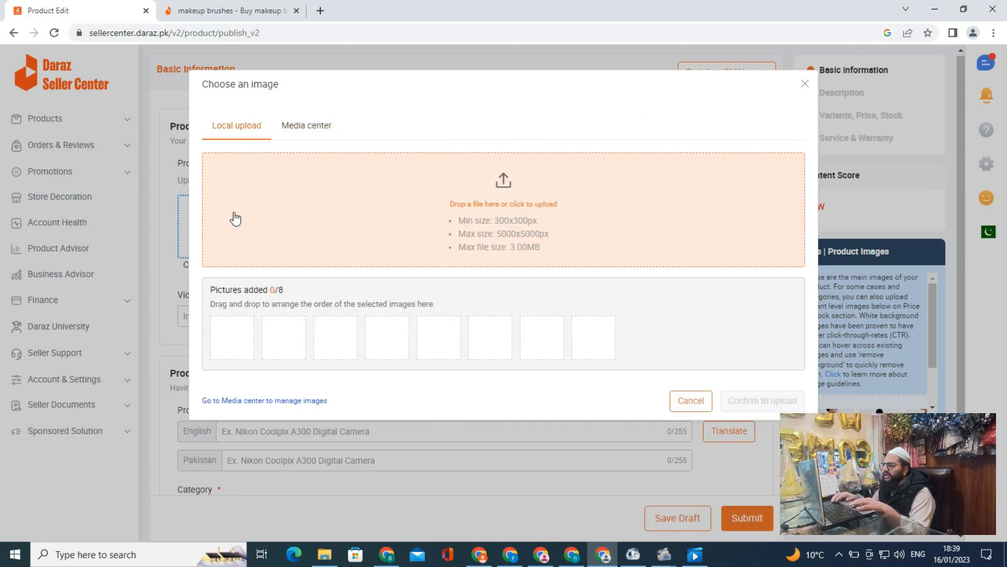
Upload "24 pieces makeup brushes set1" from the Desktop as the cover photo and accept its 1:1 crop.
click(493, 199)
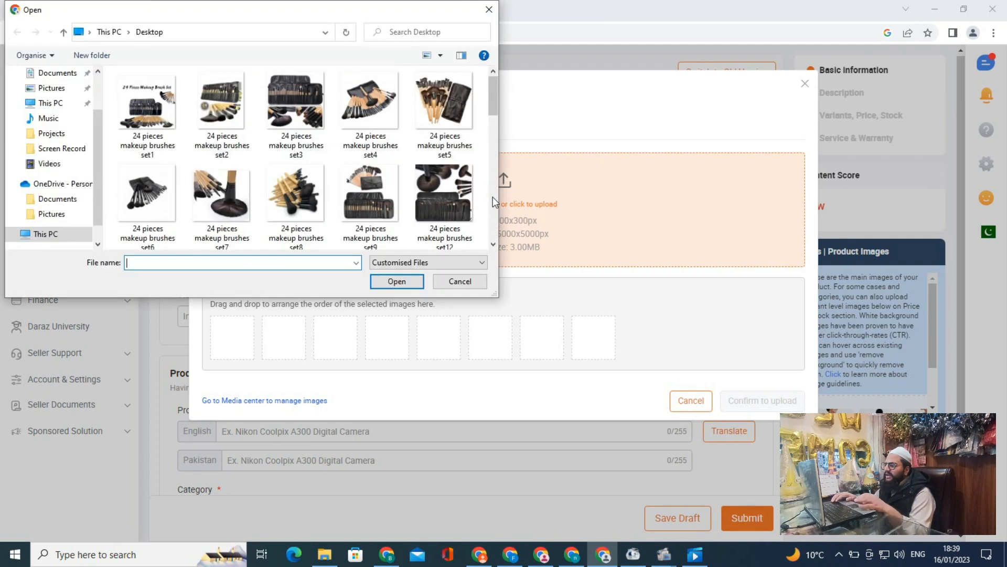
click(140, 117)
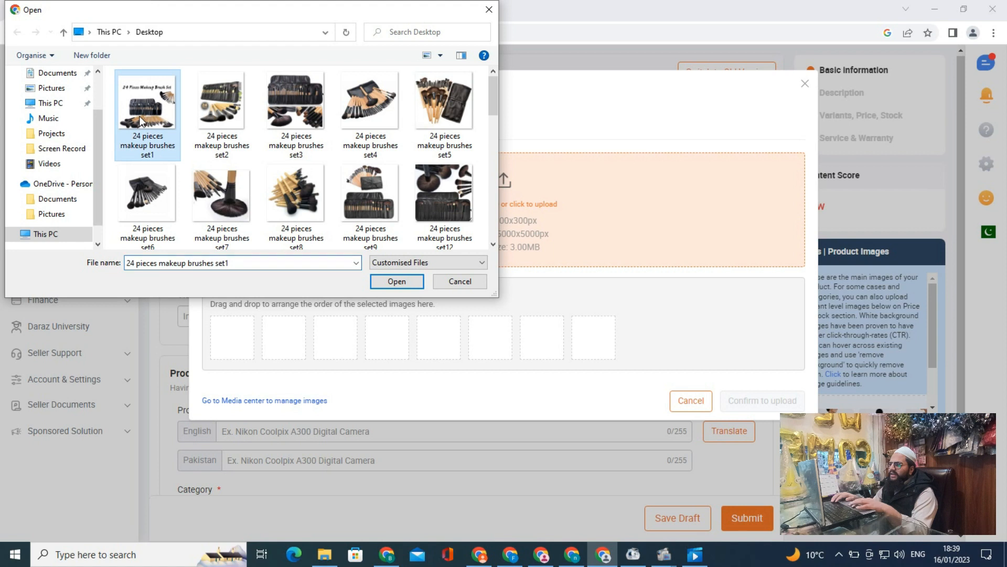
click(397, 282)
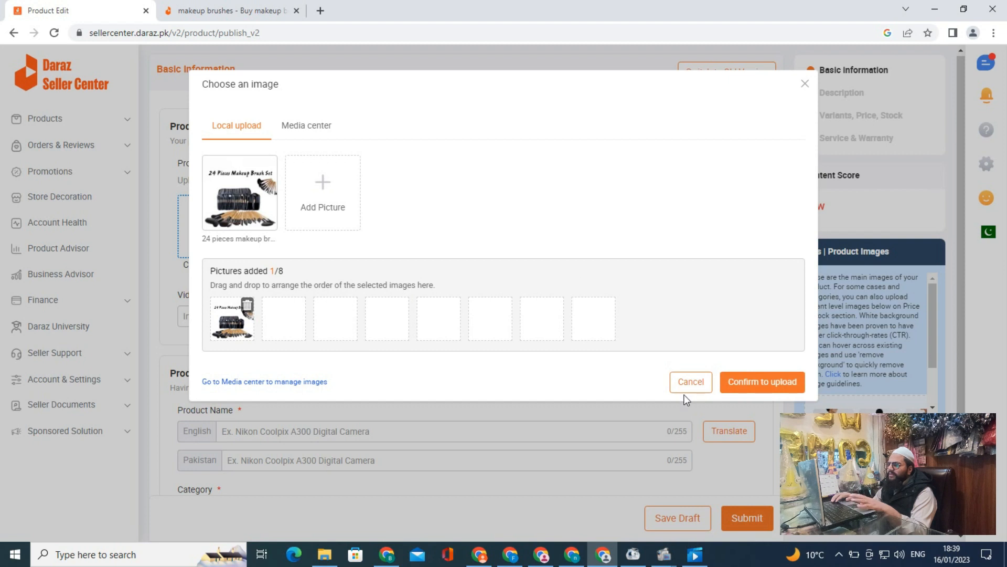
click(768, 387)
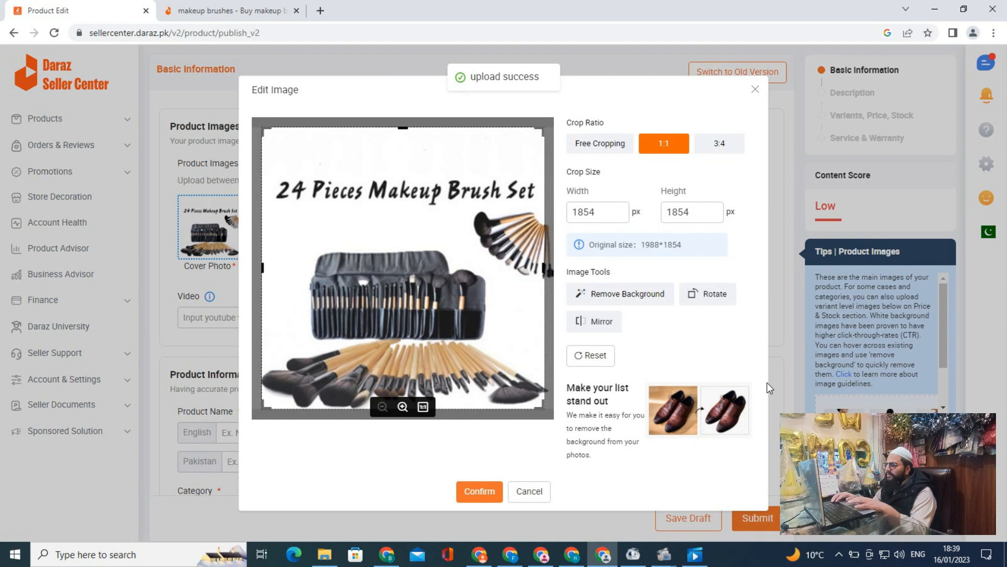
click(471, 491)
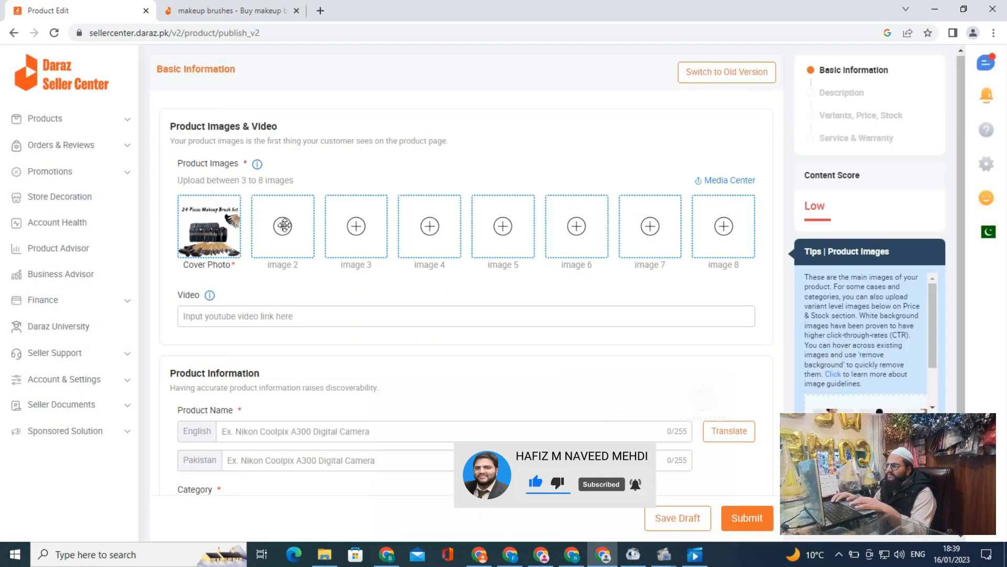
Add three makeup brush pictures from the Media center, sized 825 x 1024, 425 x 425 and 600 x 600, as images 2 to 4.
click(283, 225)
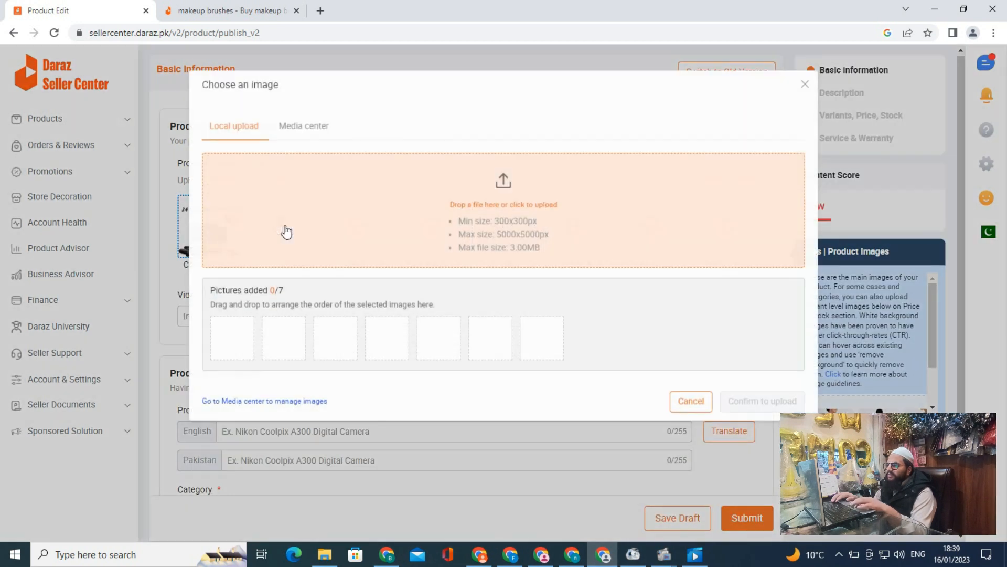
click(305, 128)
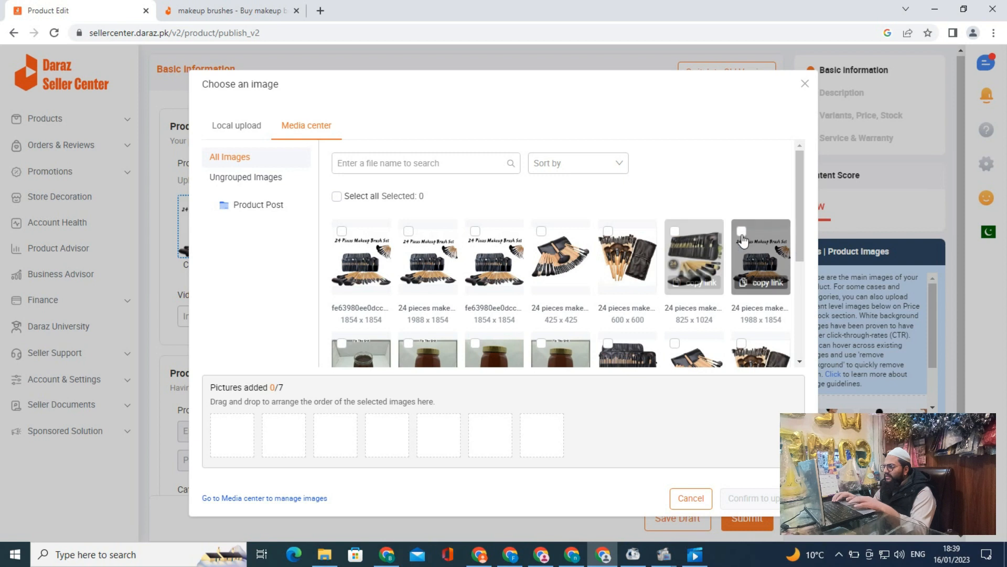
click(675, 233)
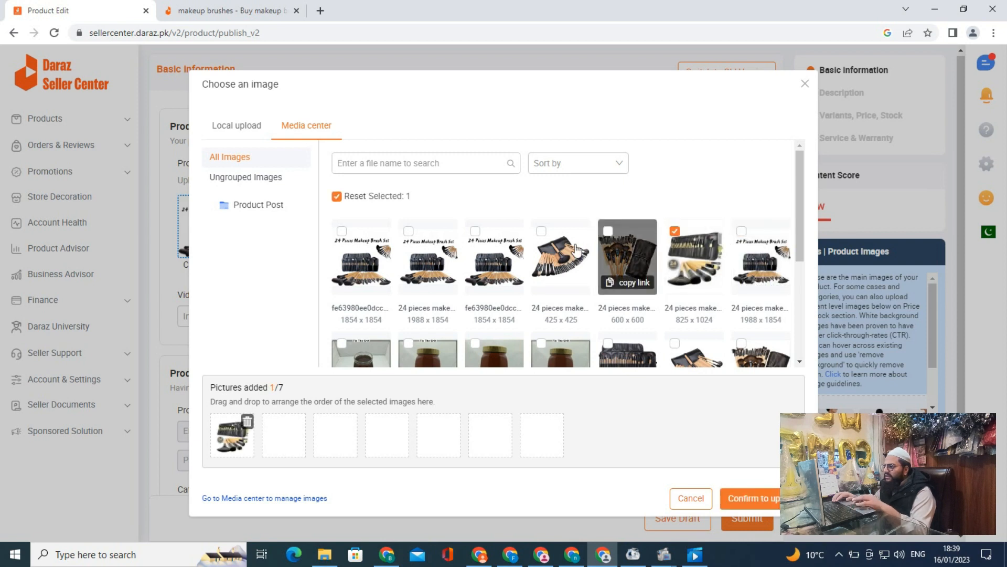
click(542, 235)
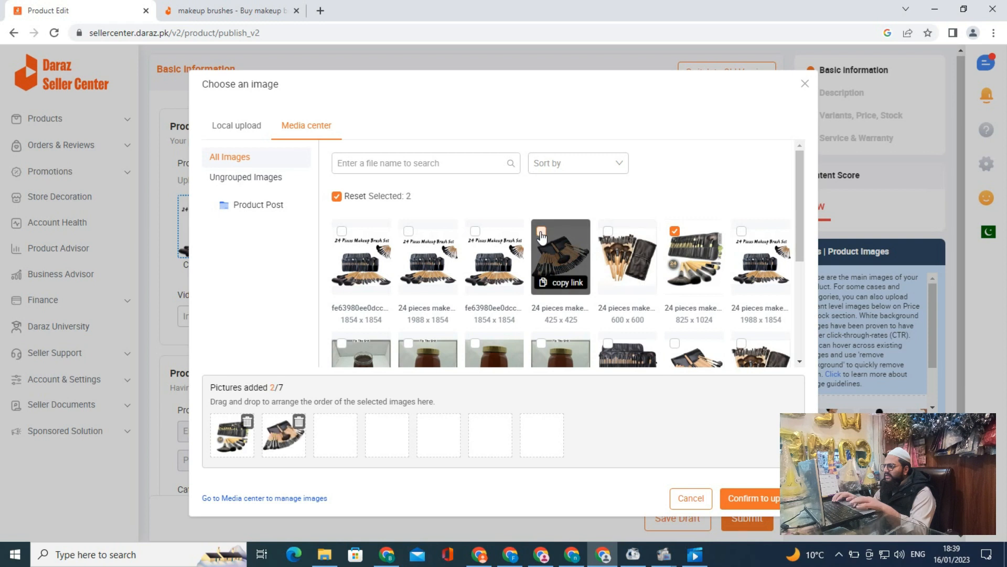
click(607, 234)
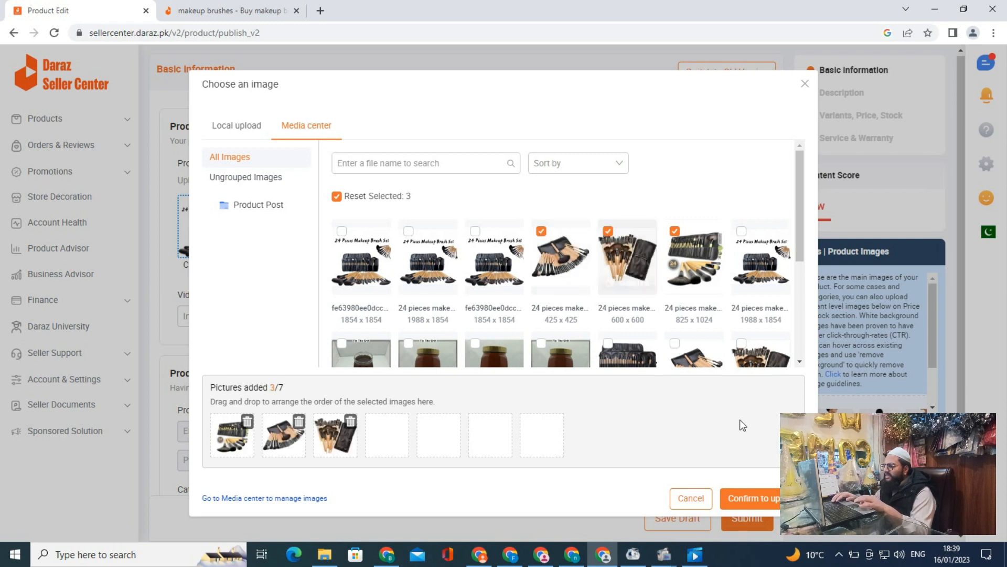
click(753, 499)
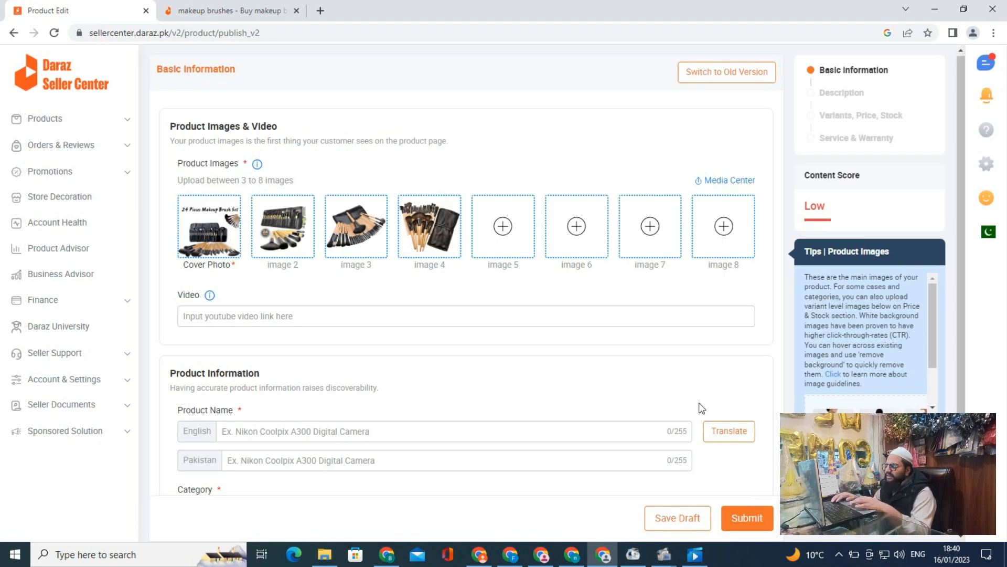
Open daraz.pk in a new browser tab and decline the "Daz wants to be friends with you" invitation.
scroll(496, 294, down, 2)
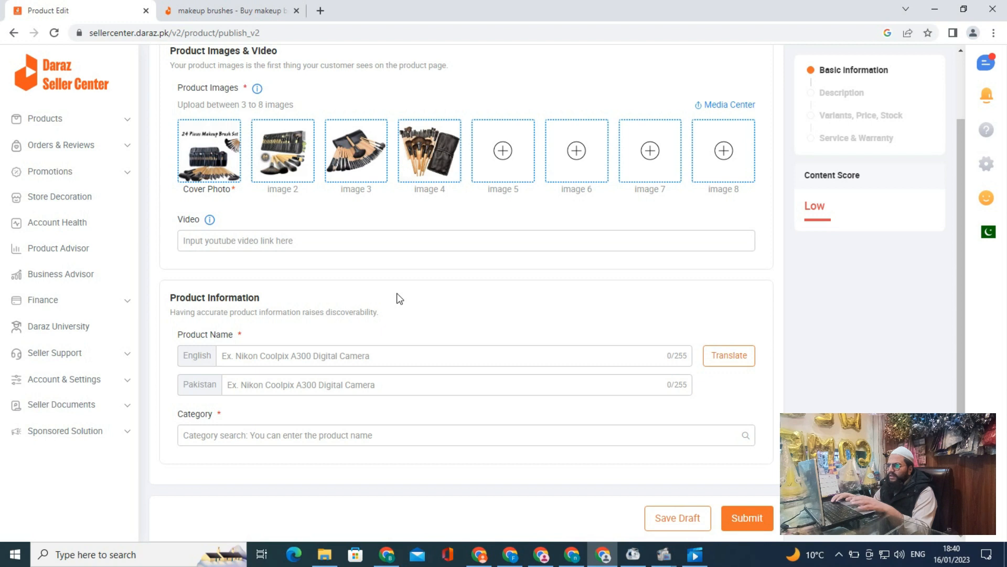
click(300, 361)
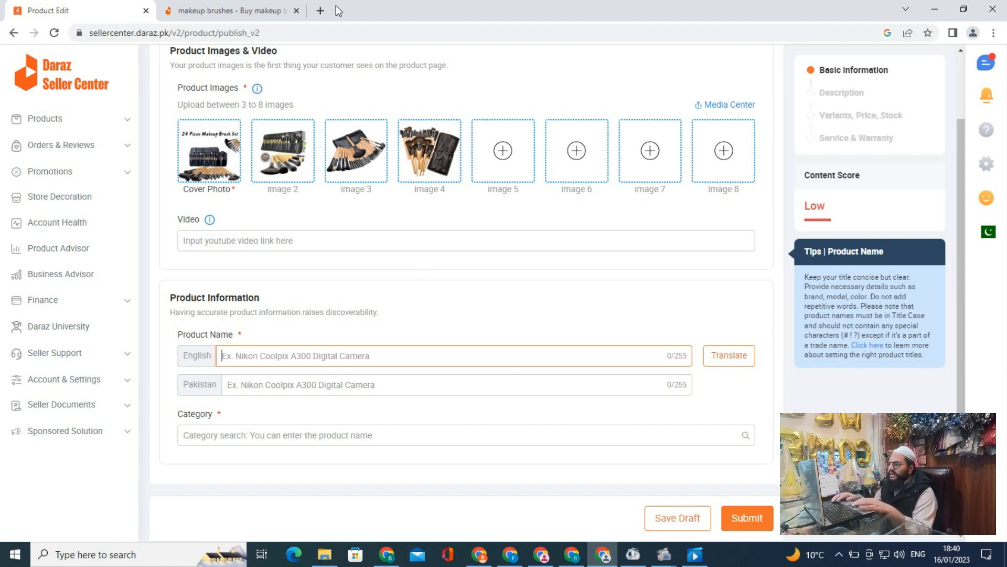
click(319, 10)
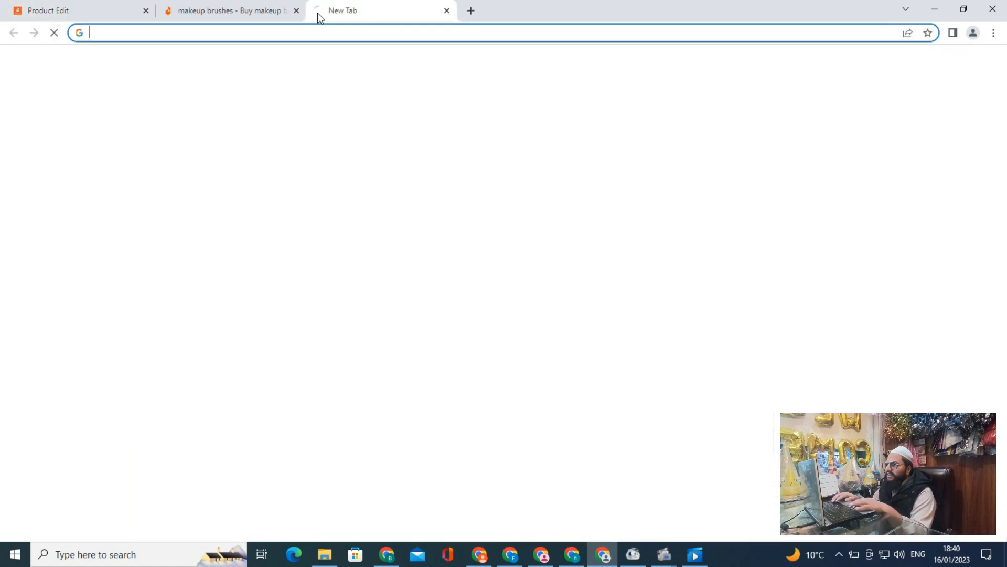
click(282, 37)
text(daraz.pk)
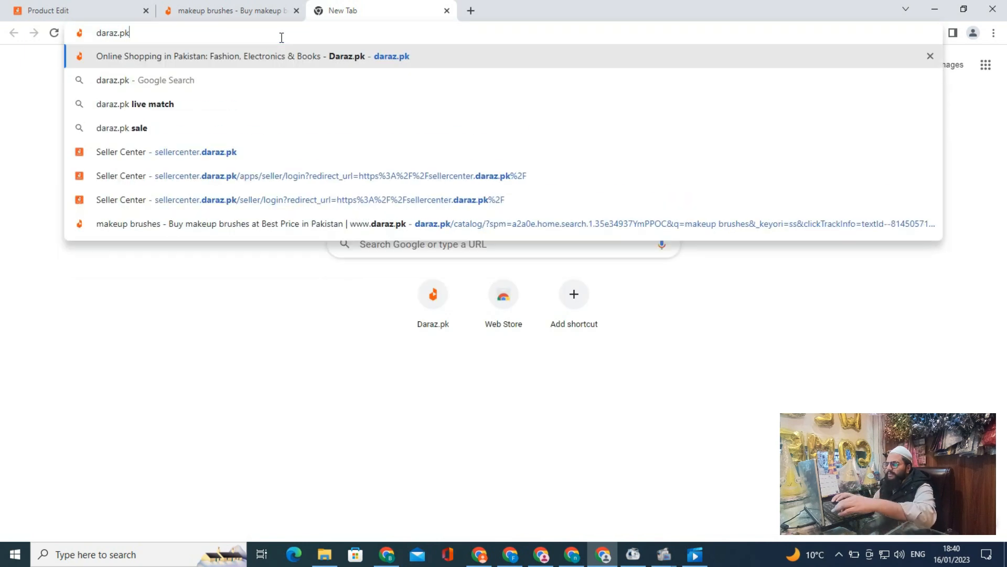
key(Return)
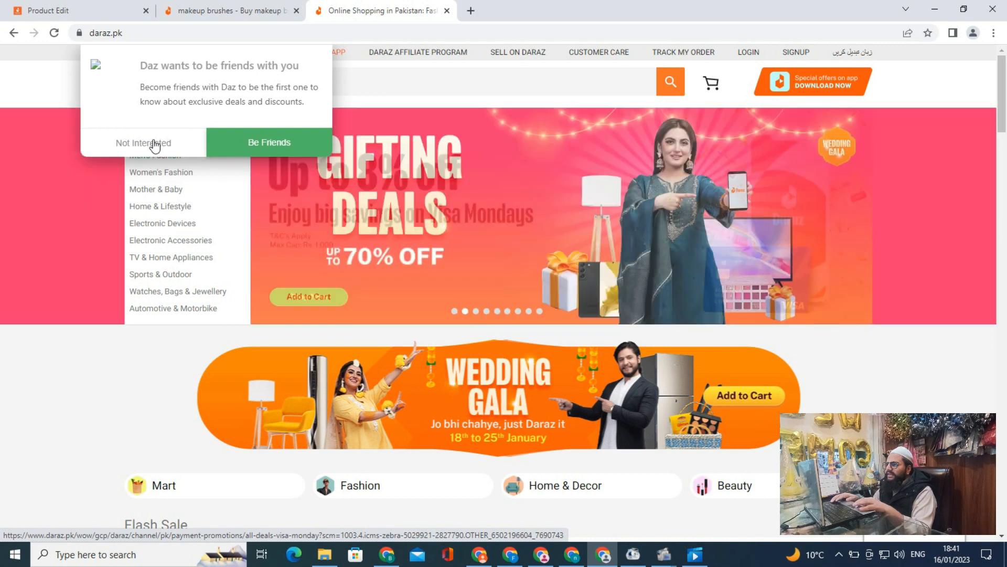
click(153, 143)
Search the Daraz store for "makeup brushes" using the suggested search term.
click(309, 82)
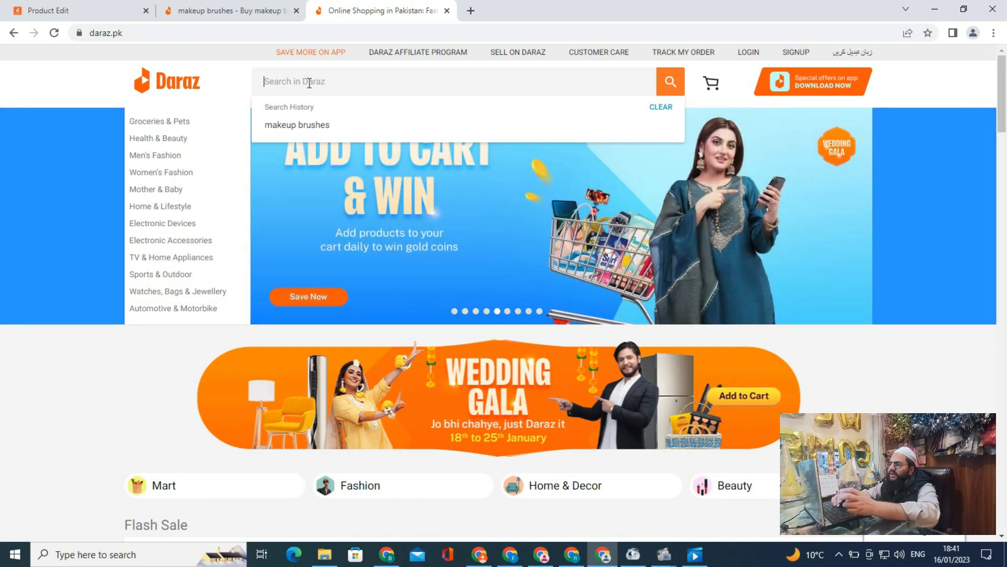
text(makeup)
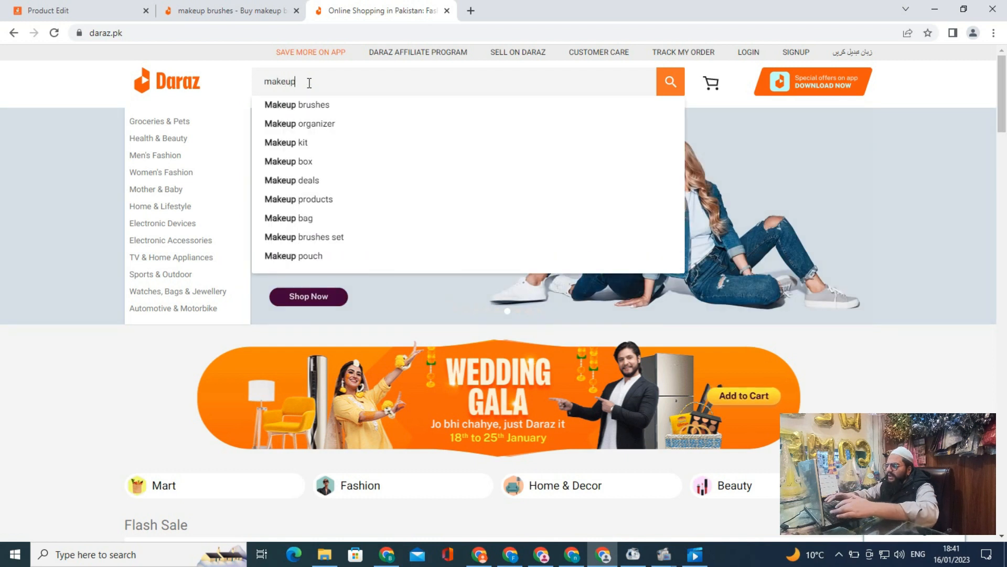
click(301, 108)
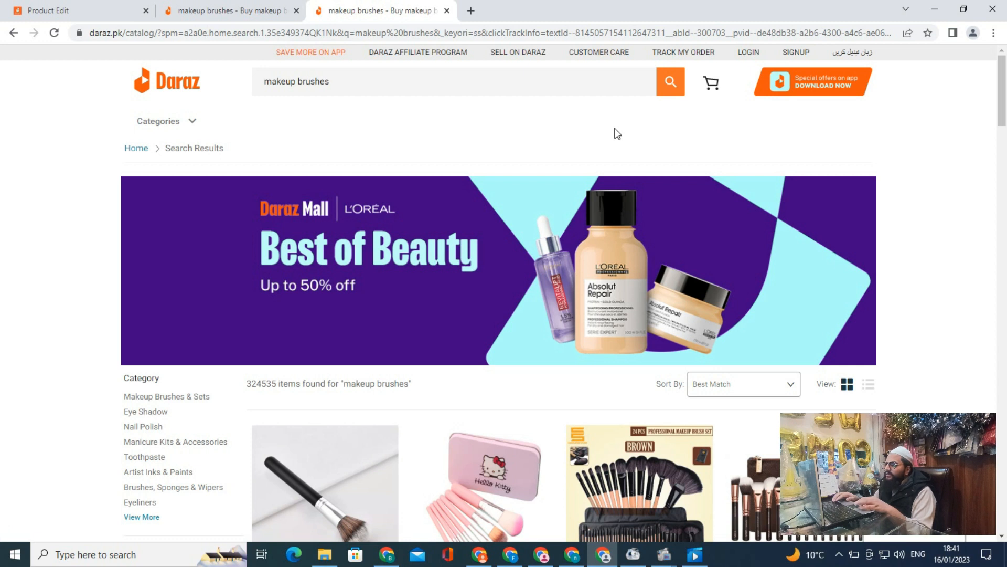
Examine how competing sellers title and price their makeup brush sets in the search results, especially the 24-piece sets.
scroll(617, 133, down, 3)
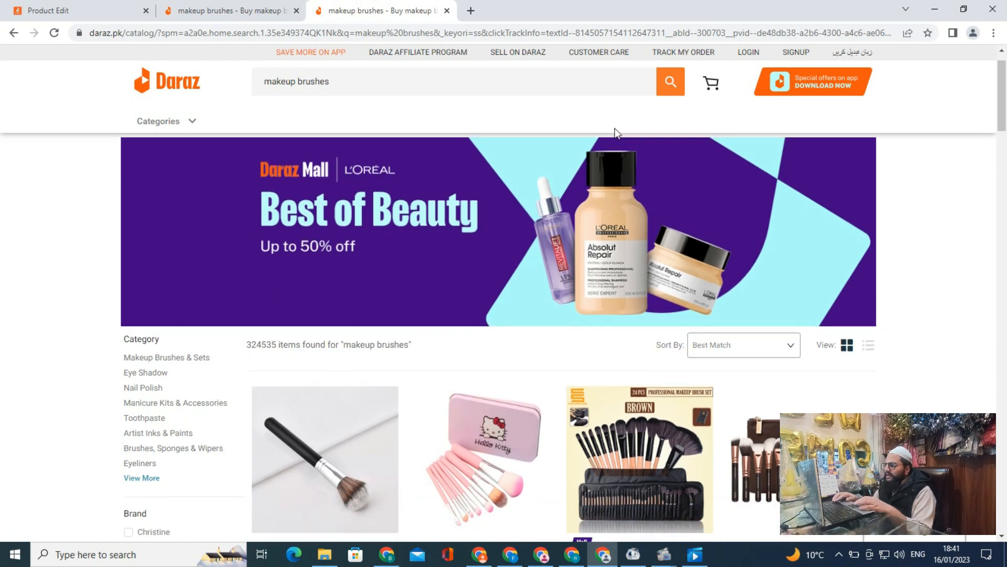
scroll(617, 133, down, 2)
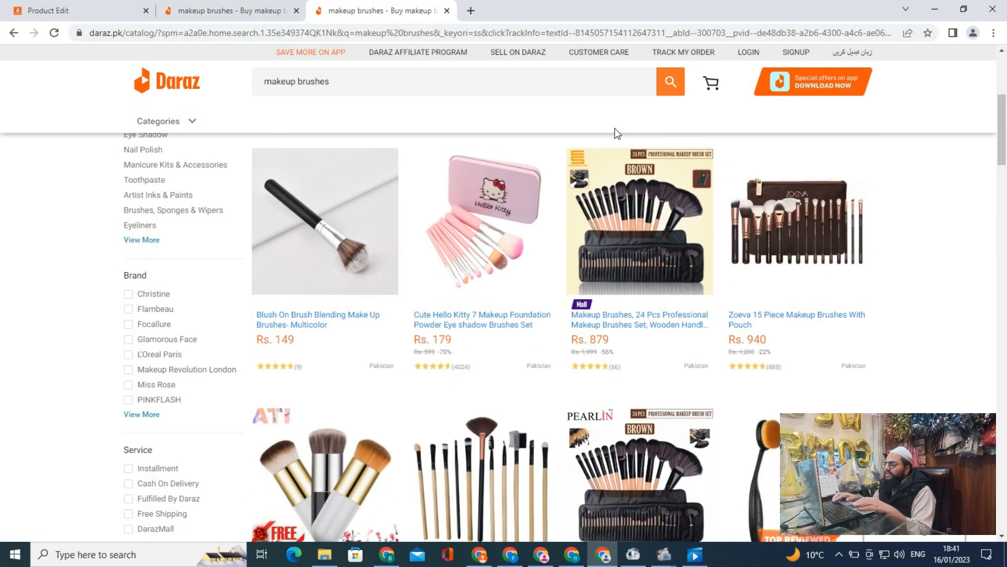
scroll(617, 132, up, 1)
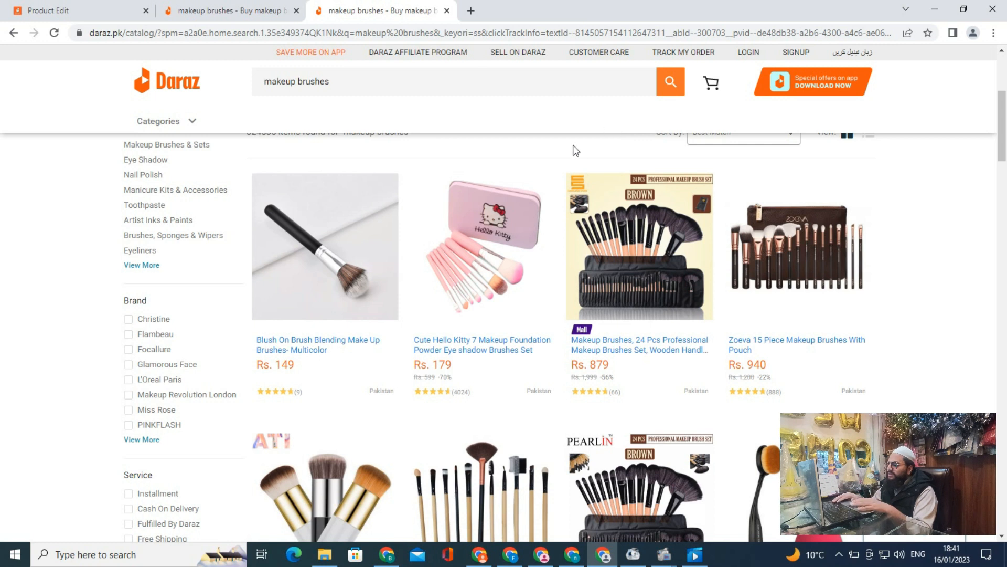
scroll(575, 151, down, 2)
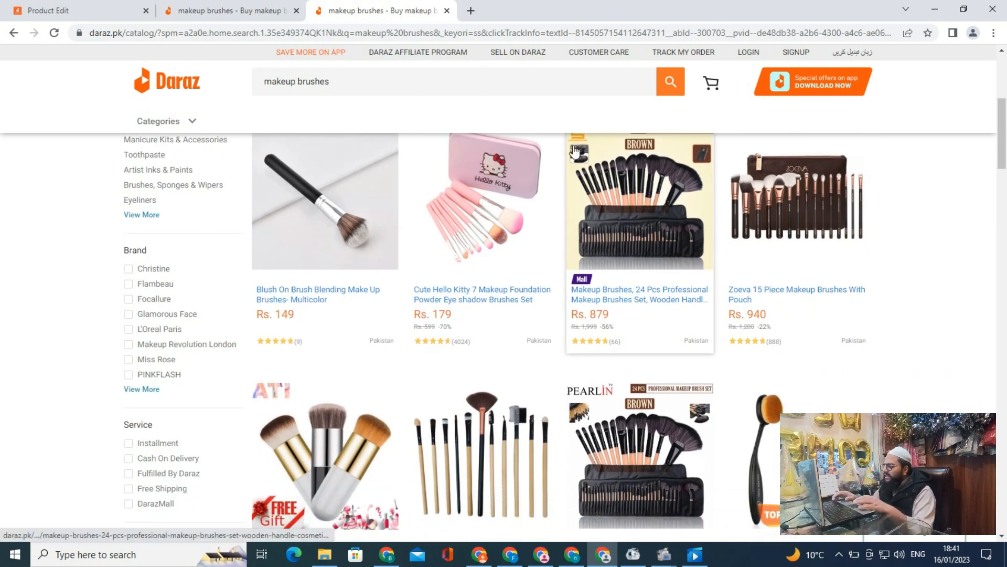
scroll(575, 151, down, 3)
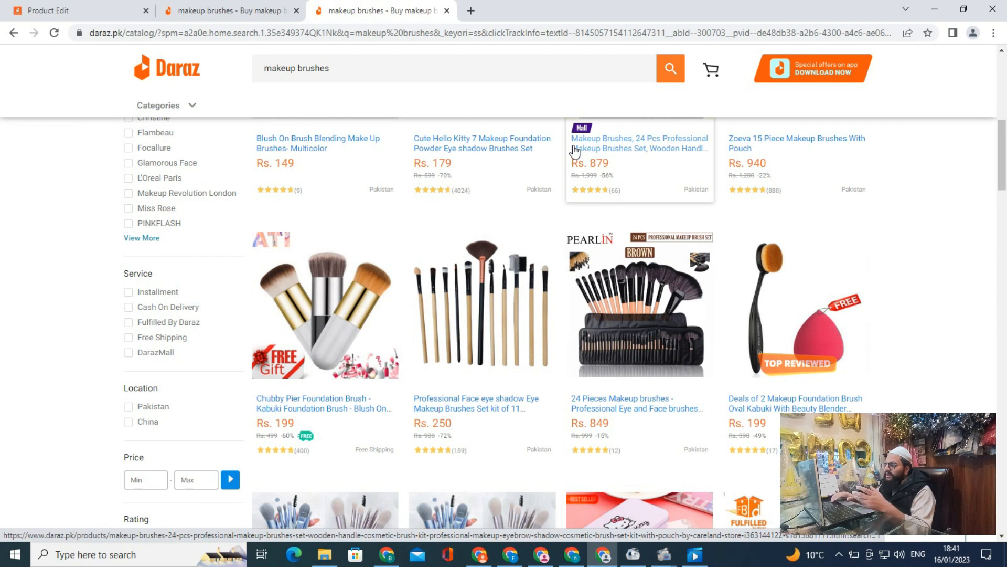
scroll(576, 151, down, 3)
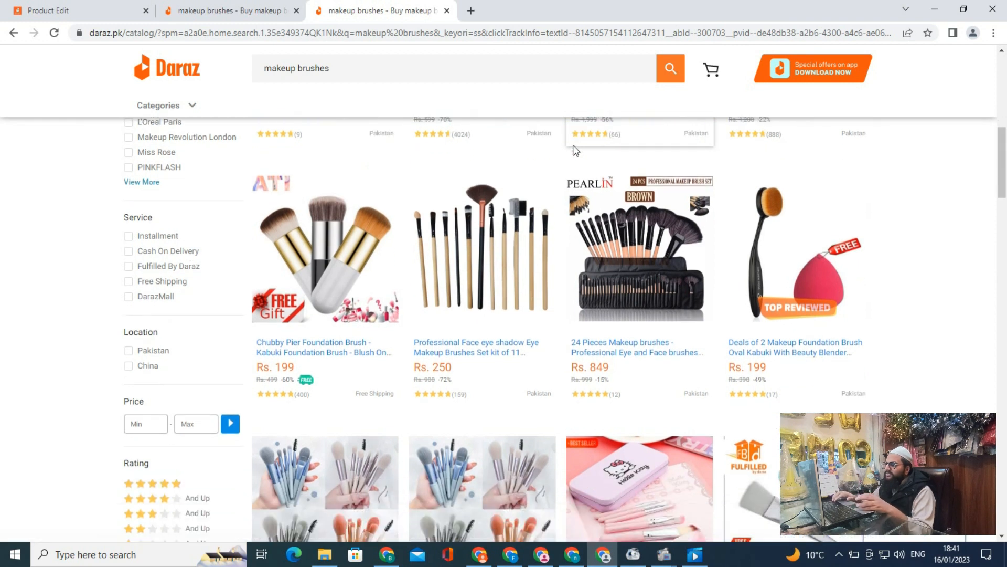
scroll(575, 151, up, 3)
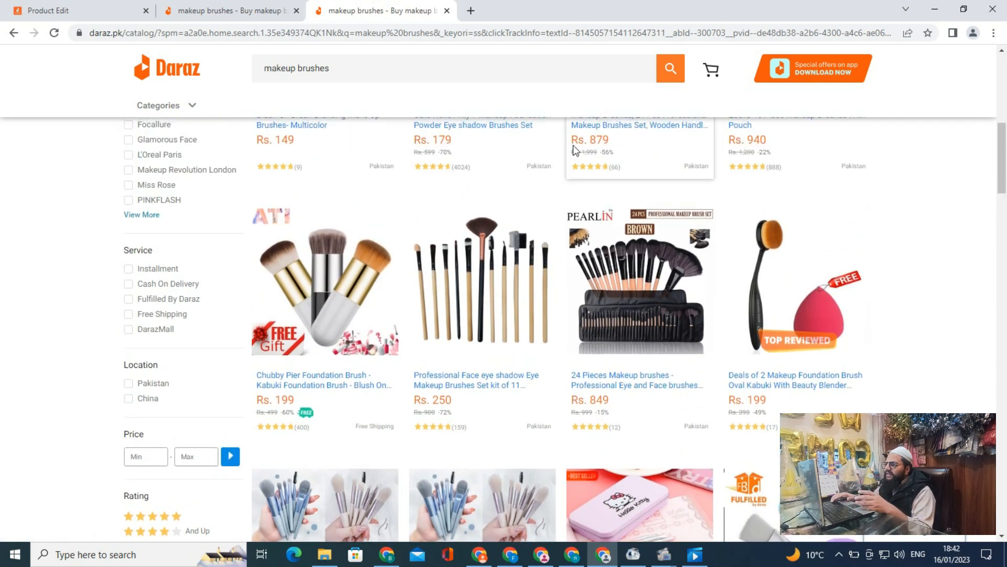
scroll(573, 145, up, 3)
scroll(574, 151, up, 2)
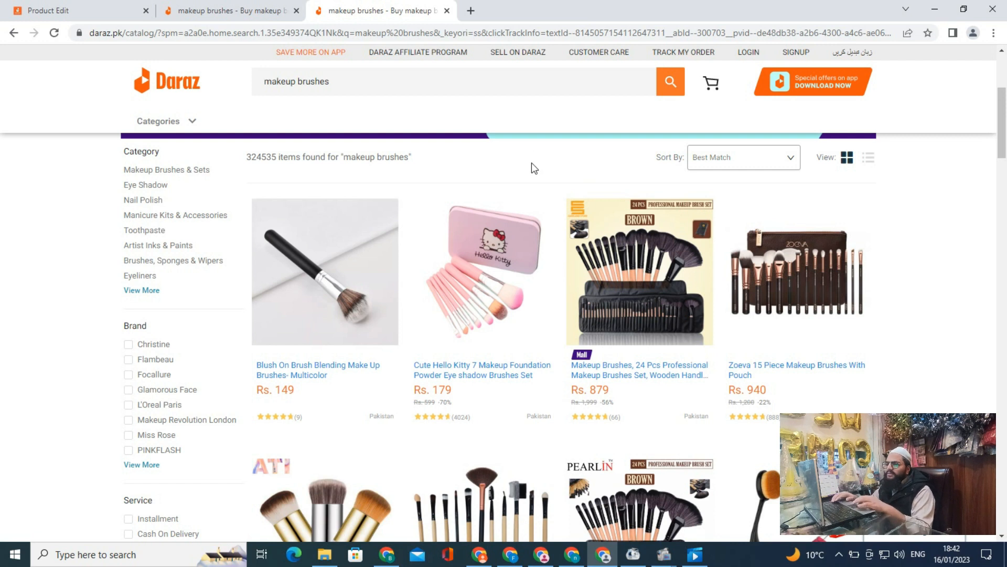
scroll(531, 163, down, 1)
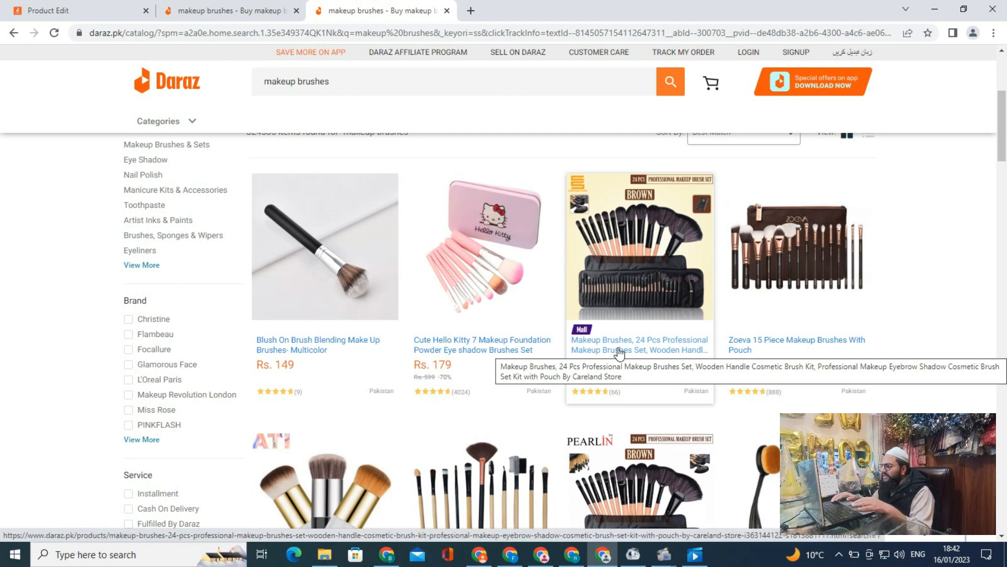
scroll(619, 382, down, 1)
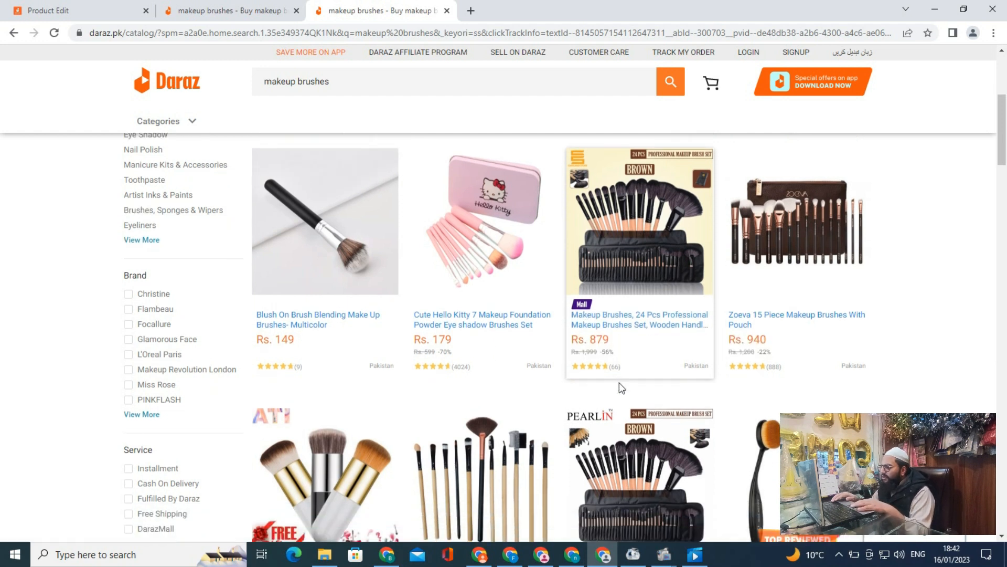
scroll(619, 382, down, 5)
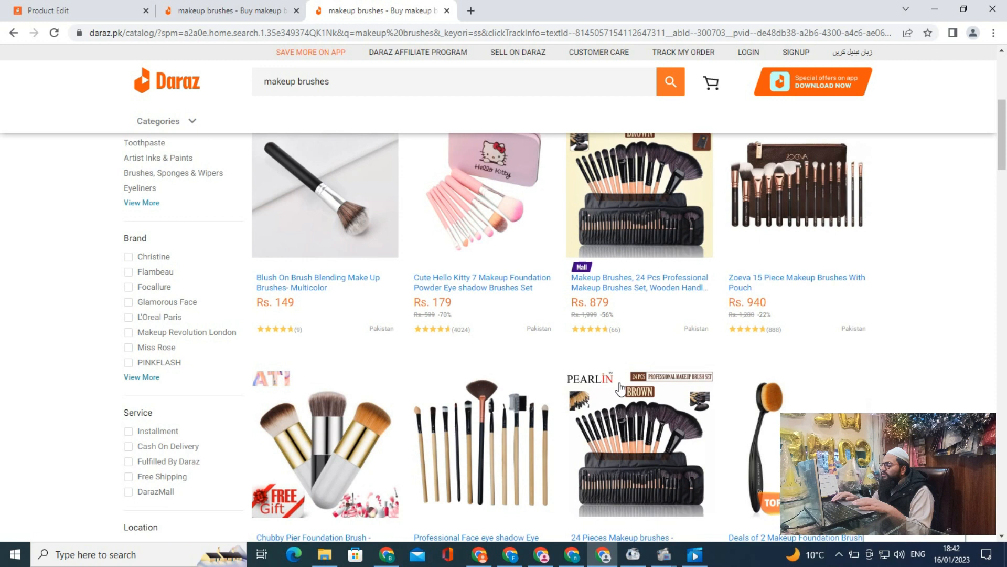
scroll(620, 388, up, 4)
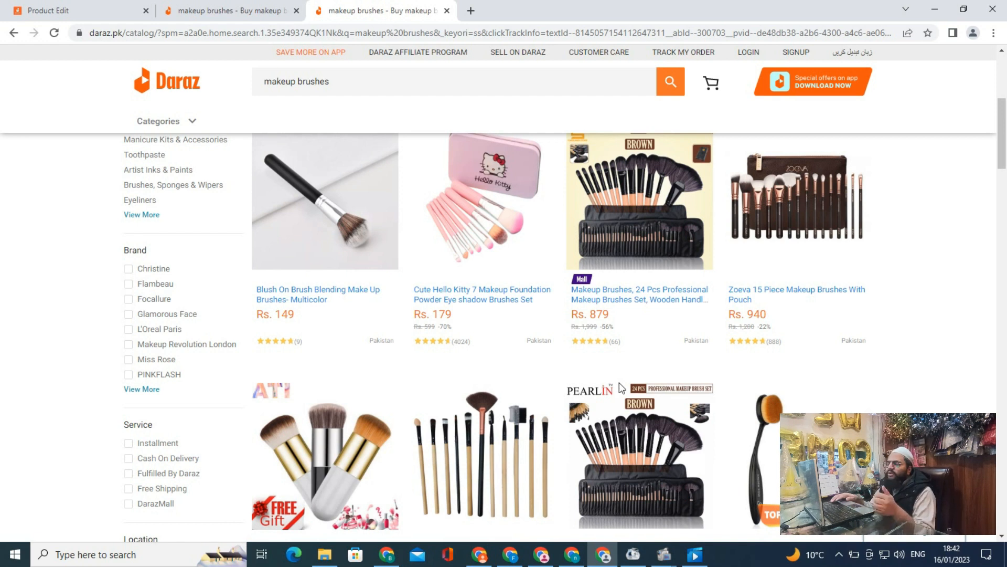
scroll(620, 387, down, 2)
scroll(620, 388, down, 2)
scroll(620, 388, up, 3)
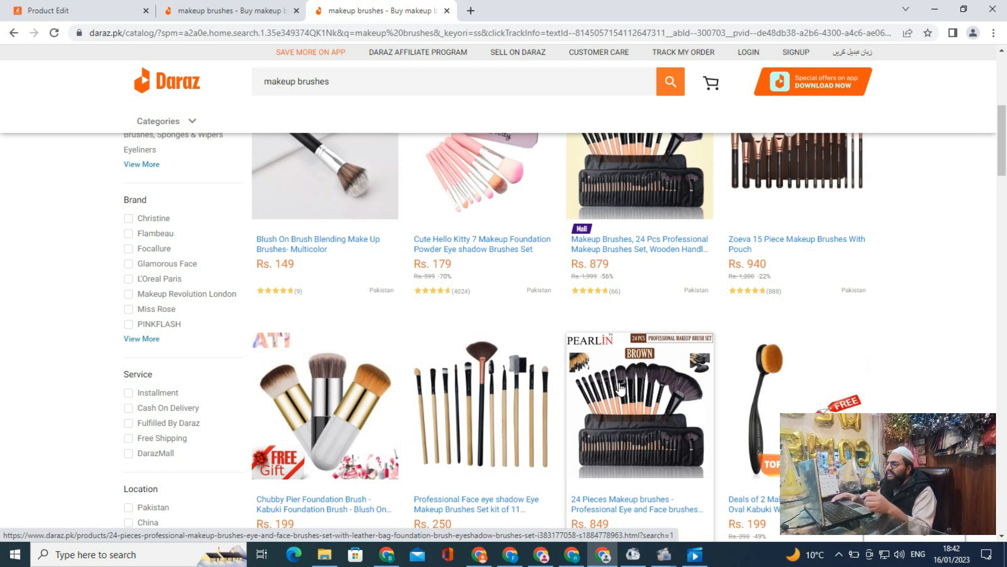
scroll(621, 388, down, 4)
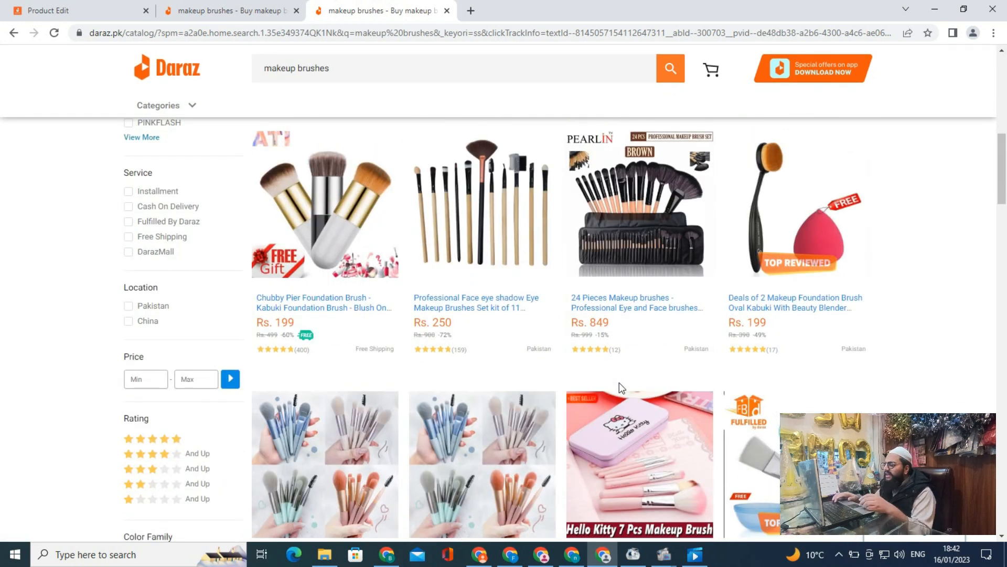
scroll(619, 383, up, 4)
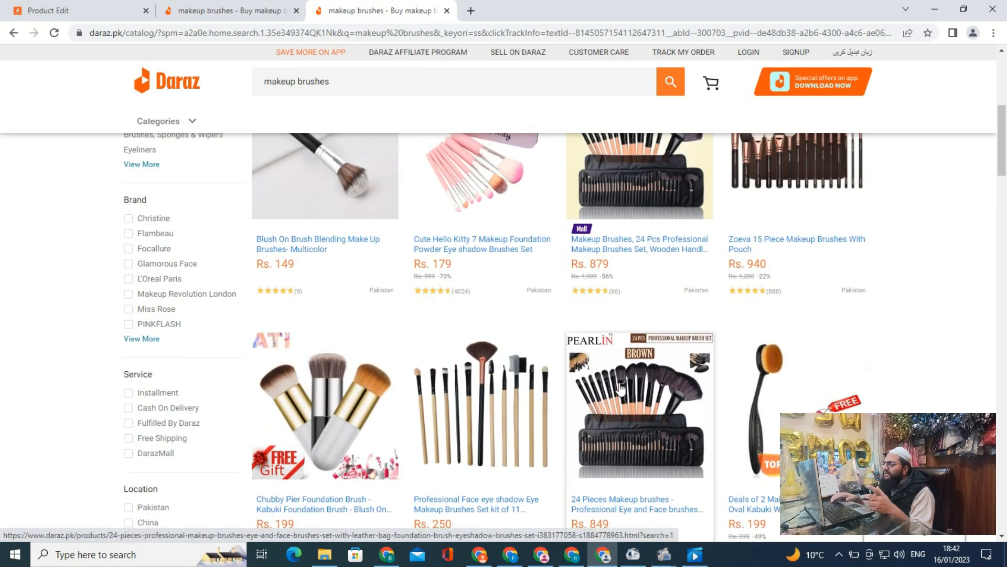
scroll(620, 387, up, 2)
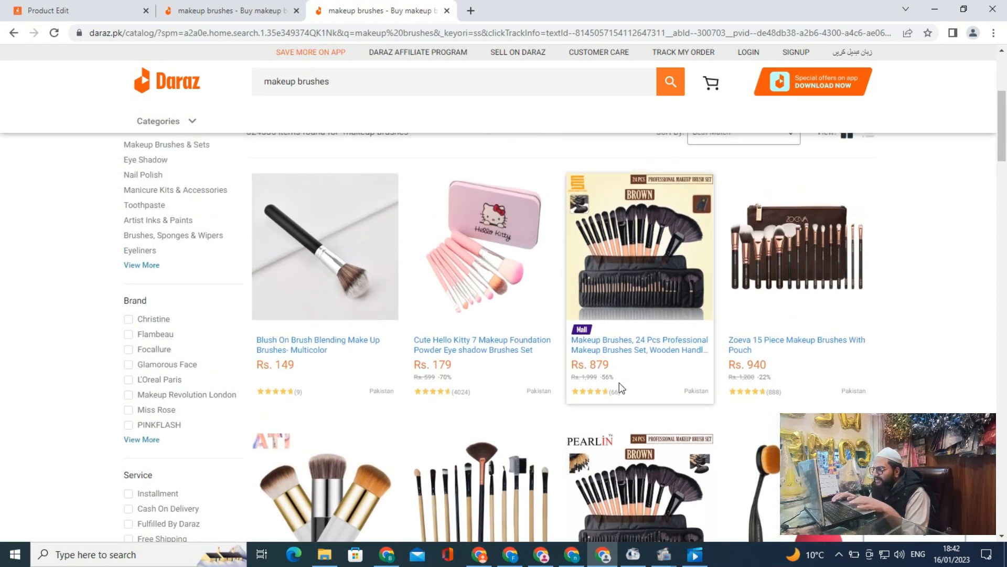
scroll(620, 387, down, 5)
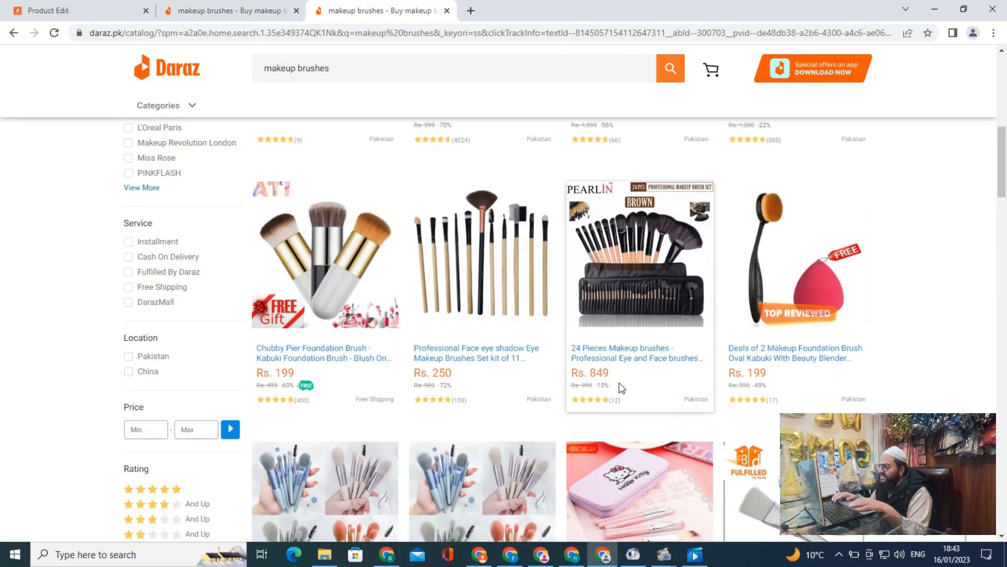
scroll(620, 383, down, 5)
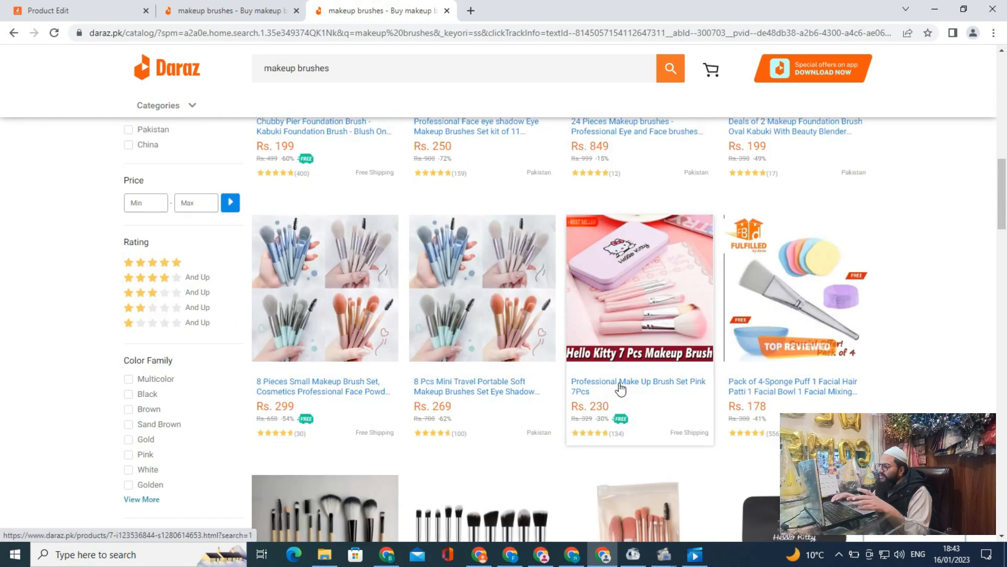
scroll(620, 383, up, 8)
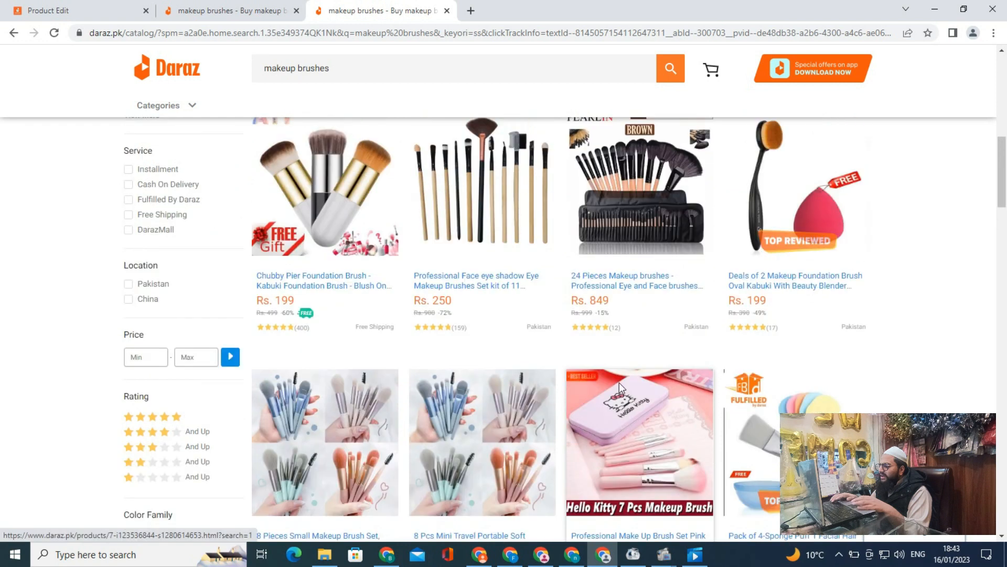
scroll(620, 387, up, 5)
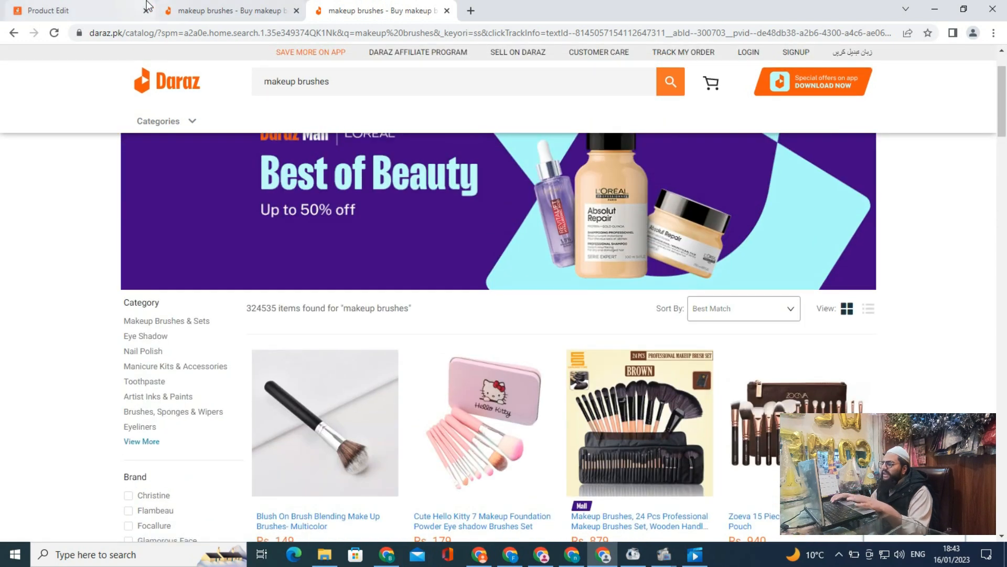
Return to the product form and enter "Pack of 24 Makeup Brushes set with Leather Pouch" as the English product name.
click(104, 12)
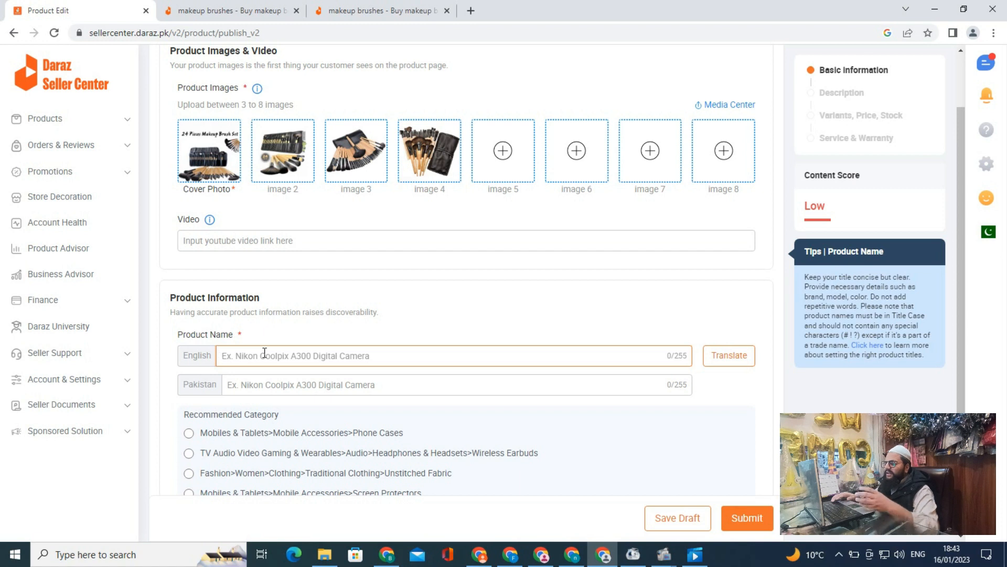
text(Pack of 24 )
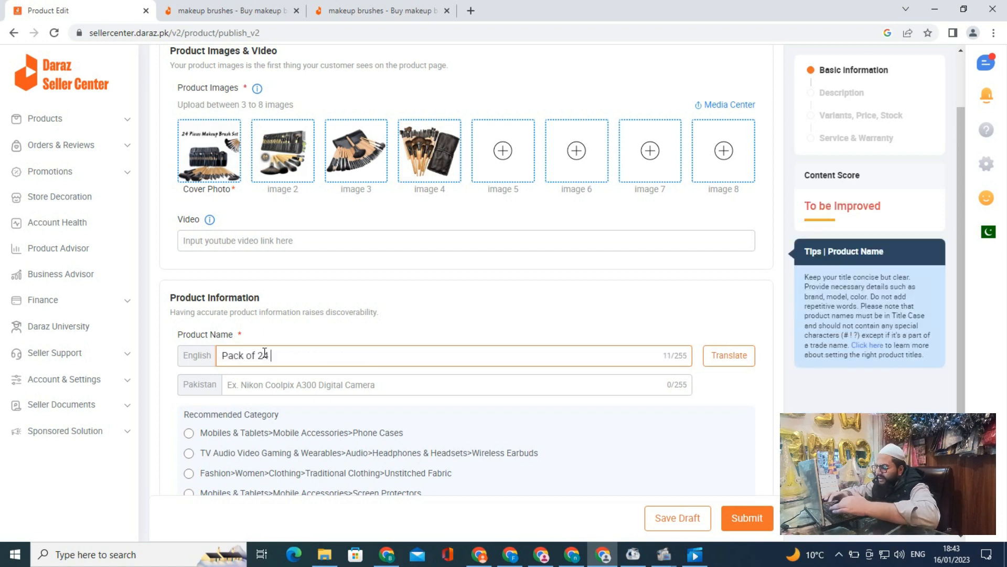
text(Makeup Brus)
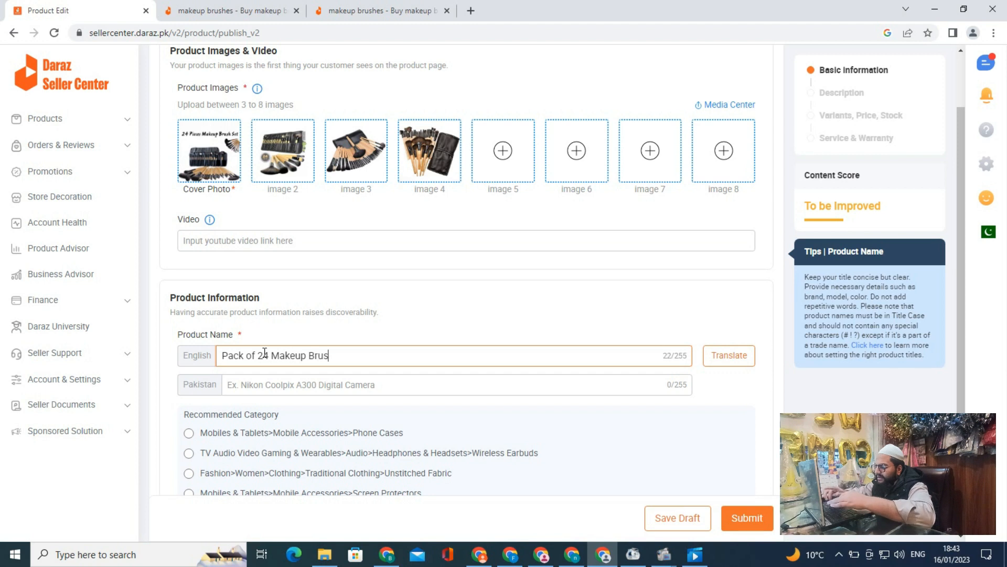
text(hes set )
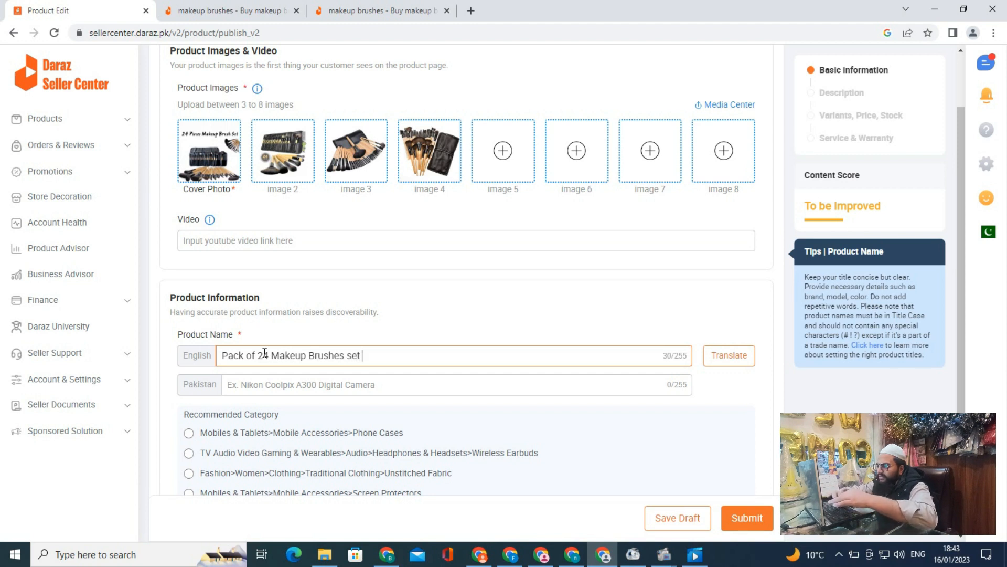
text(with )
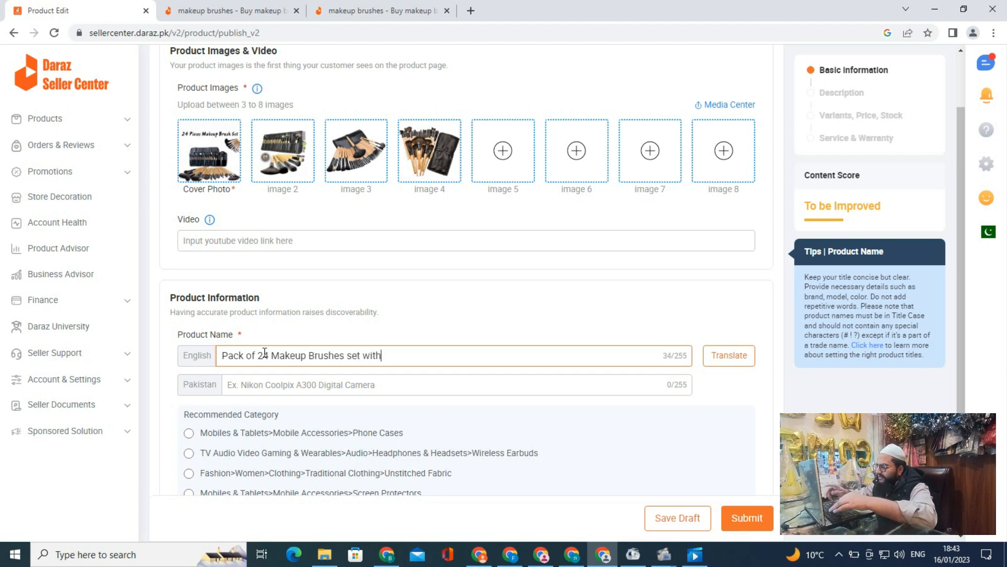
text(Pc)
key(BackSpace)
key(BackSpace)
text(Leather)
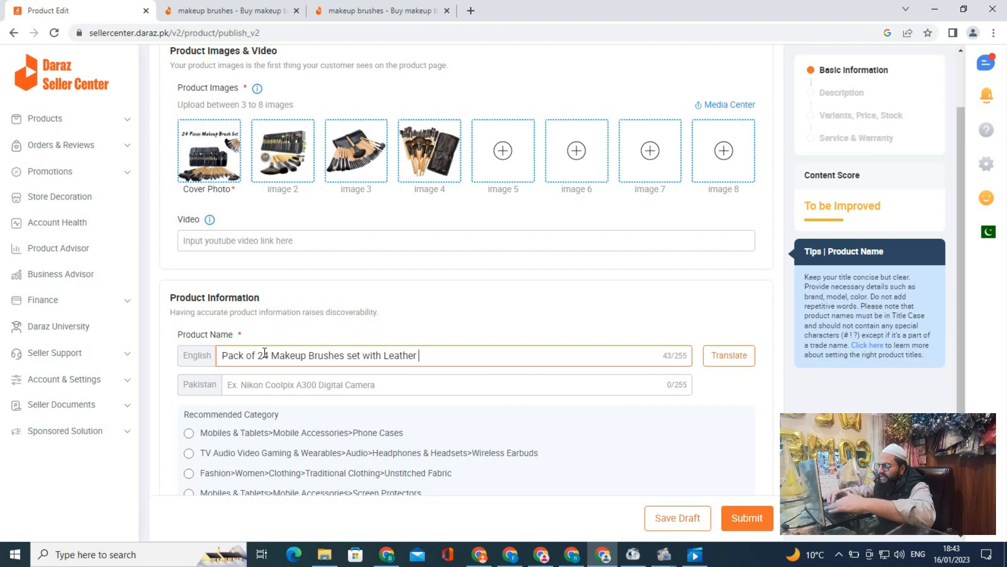
text( Pouch)
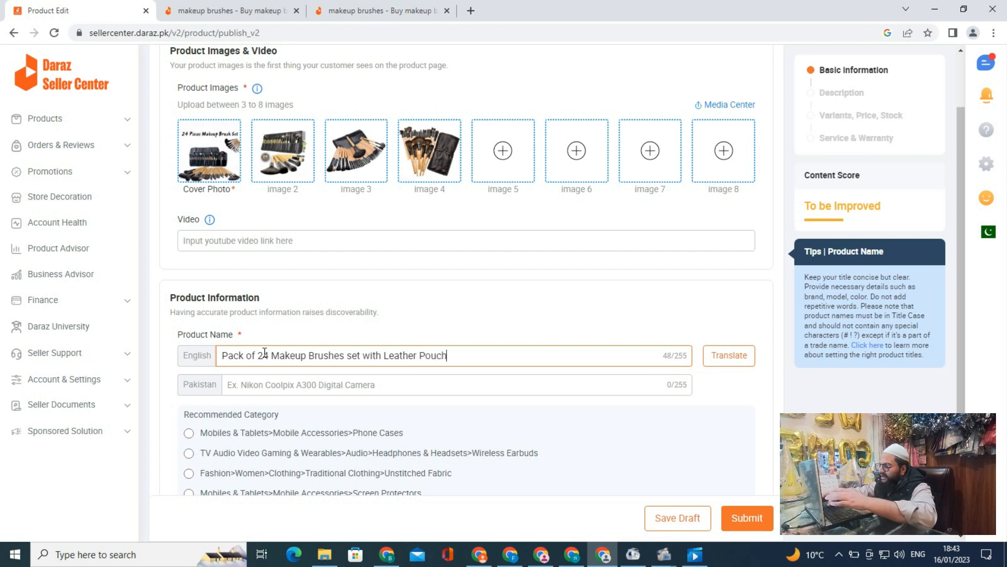
Insert the word "Professional" before "Makeup" in the English product name.
key(Left)
key(Left)
key(Left)
key(Left)
key(Left)
key(Left)
key(Left)
key(Left)
key(Left)
key(Left)
key(Left)
key(Left)
key(Left)
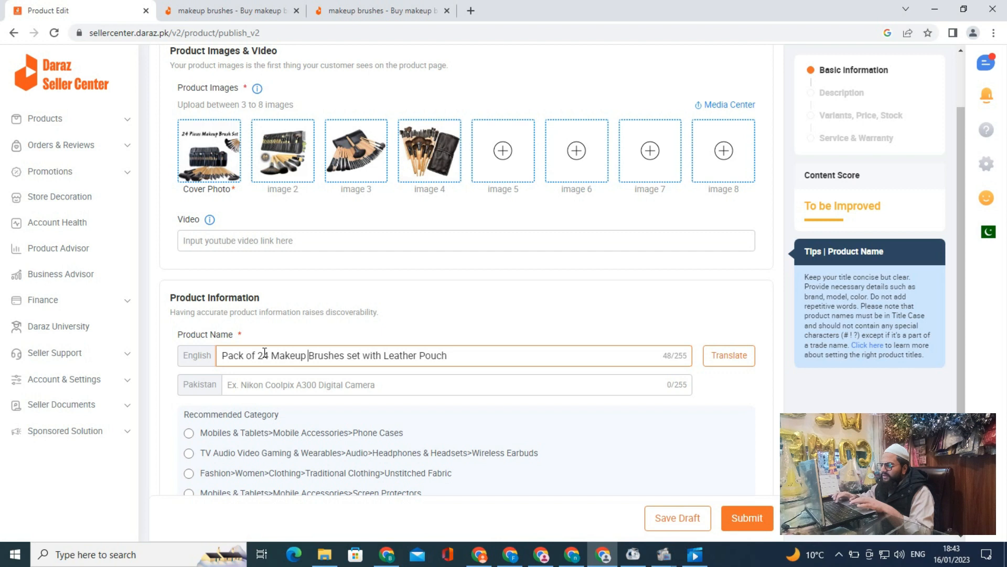
key(Left)
key(Left)
key(Left)
key(Left)
key(Left)
key(Left)
key(Left)
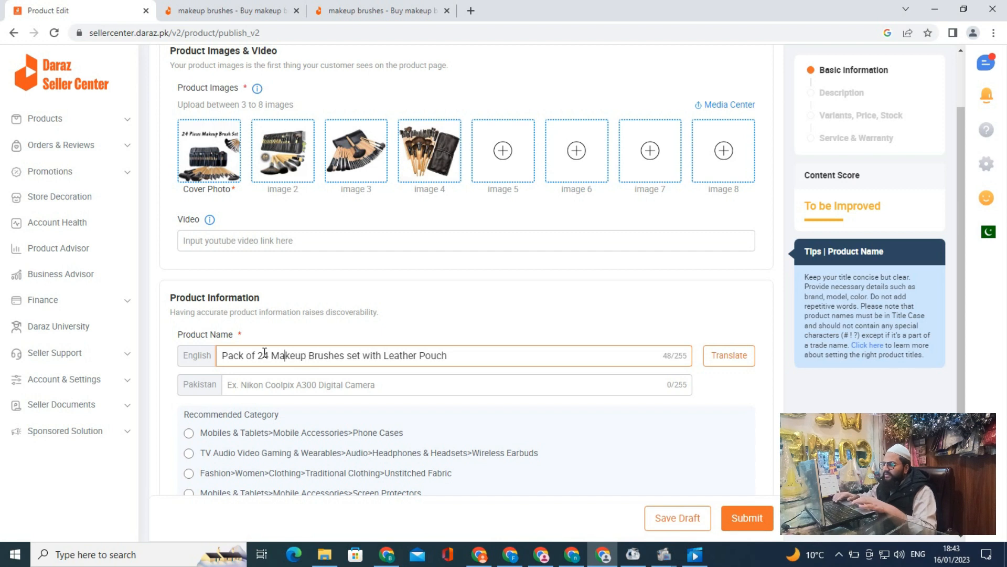
text(Pro)
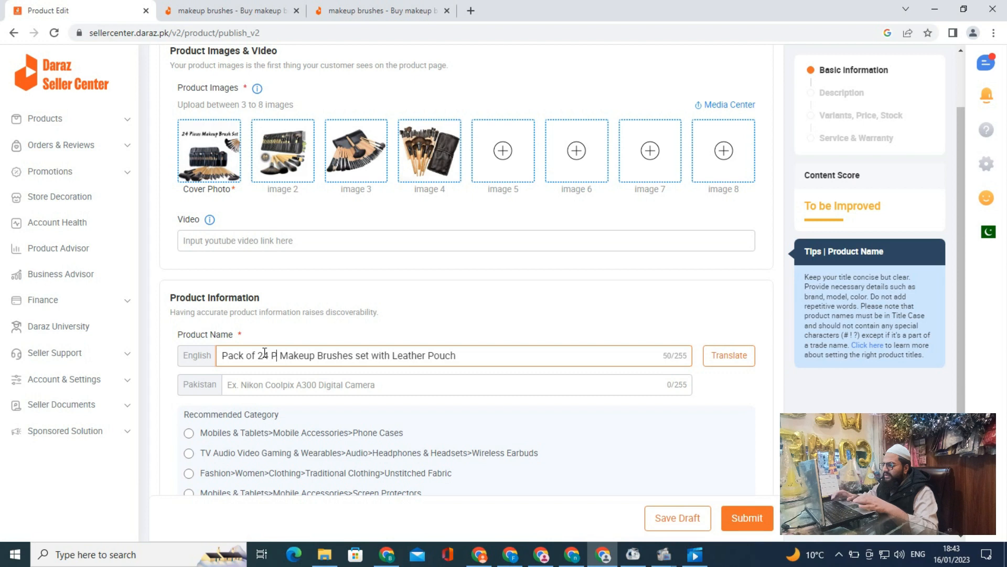
text(fessional)
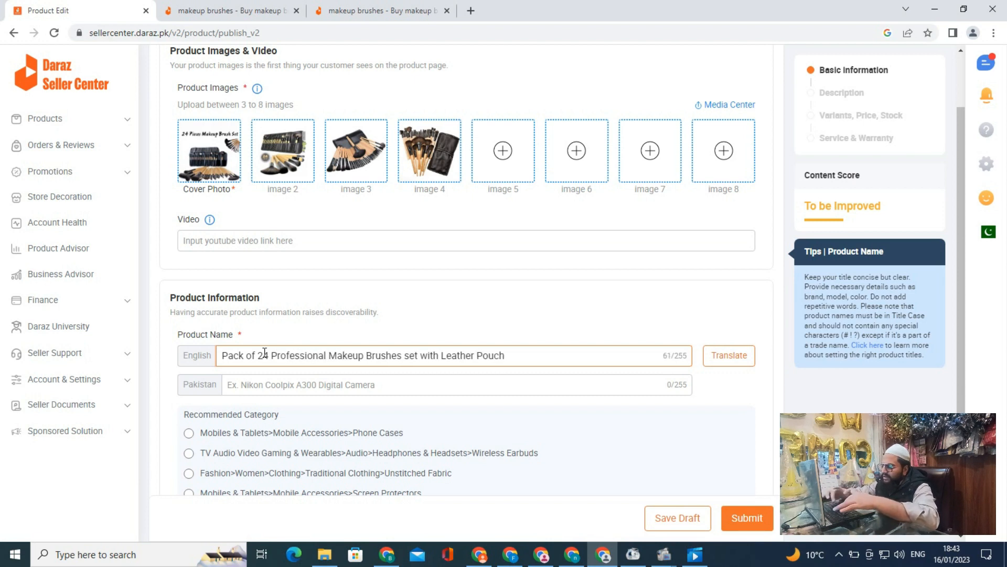
Copy the full English product name into the Pakistan product name field.
click(291, 389)
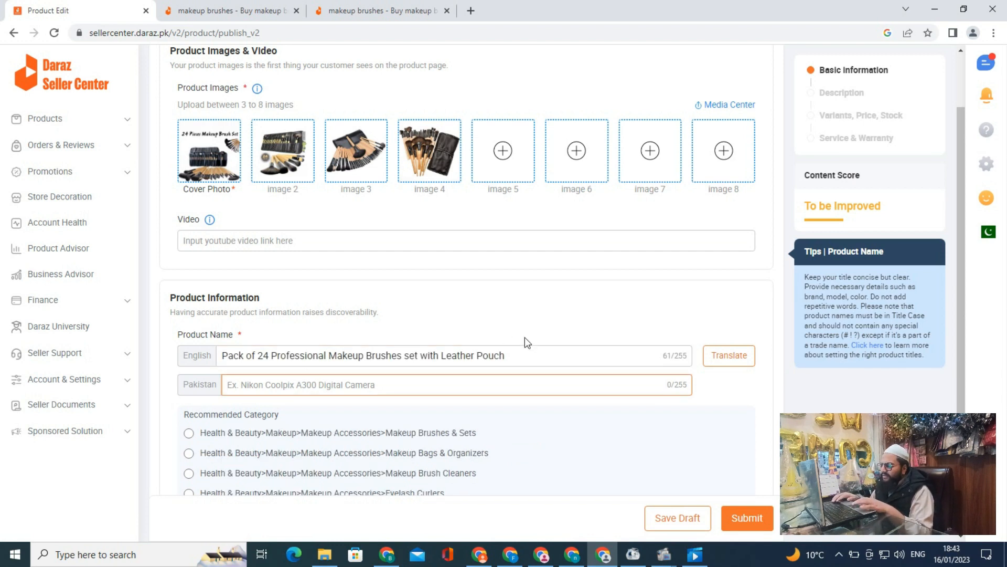
double_click(525, 358)
mouse_move(490, 355)
mouse_down()
mouse_move(386, 358)
mouse_move(514, 356)
mouse_move(235, 353)
mouse_up()
key(ctrl+c)
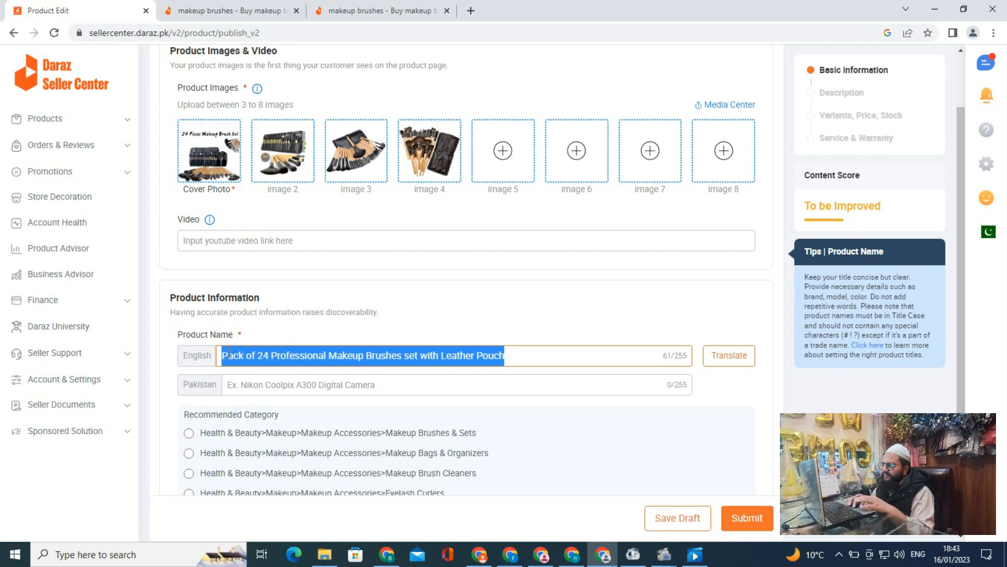
click(263, 387)
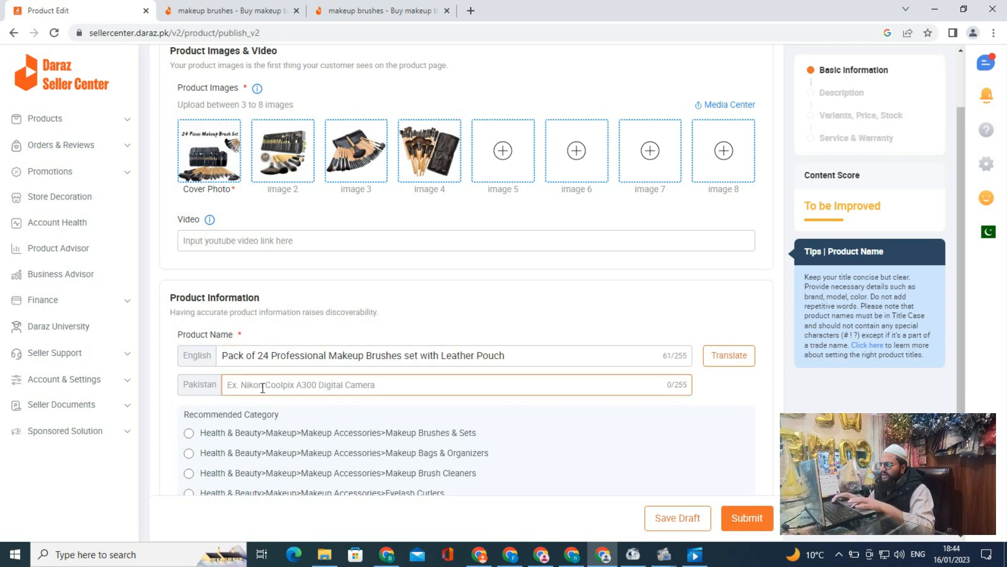
key(ctrl+v)
click(519, 402)
scroll(520, 402, down, 3)
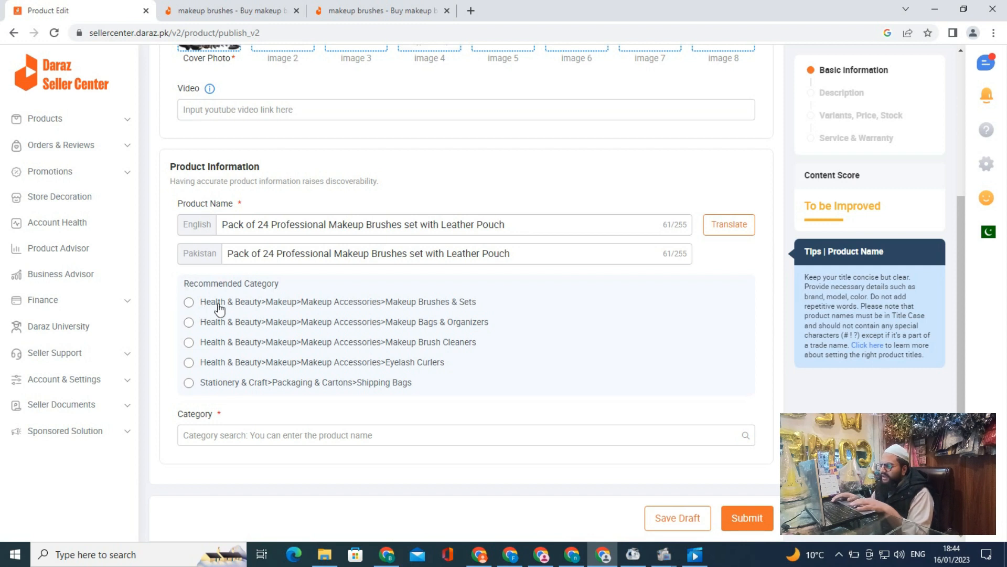
Open the competing 24-piece professional makeup brush set listing from the search results and examine its category path.
click(354, 8)
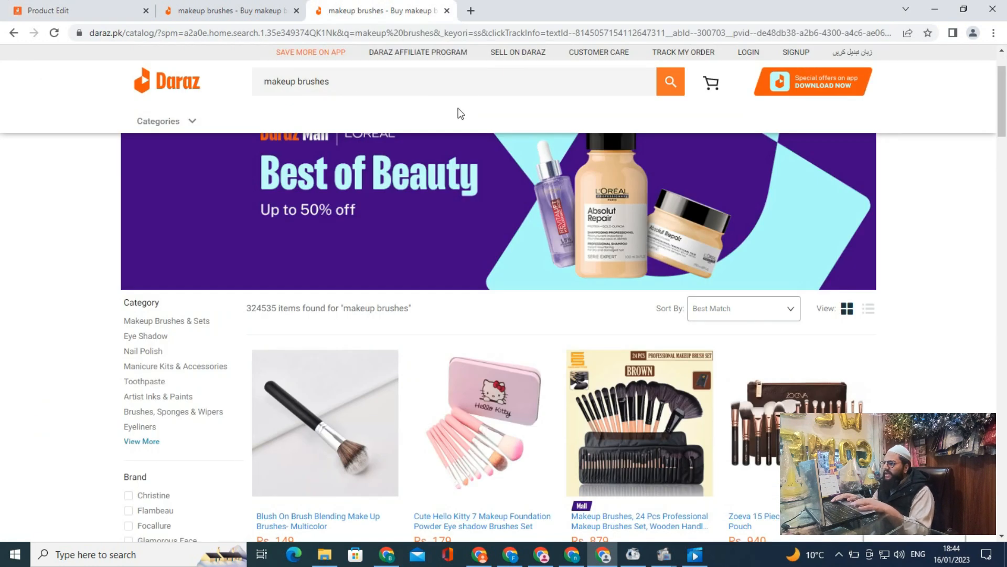
scroll(460, 113, down, 3)
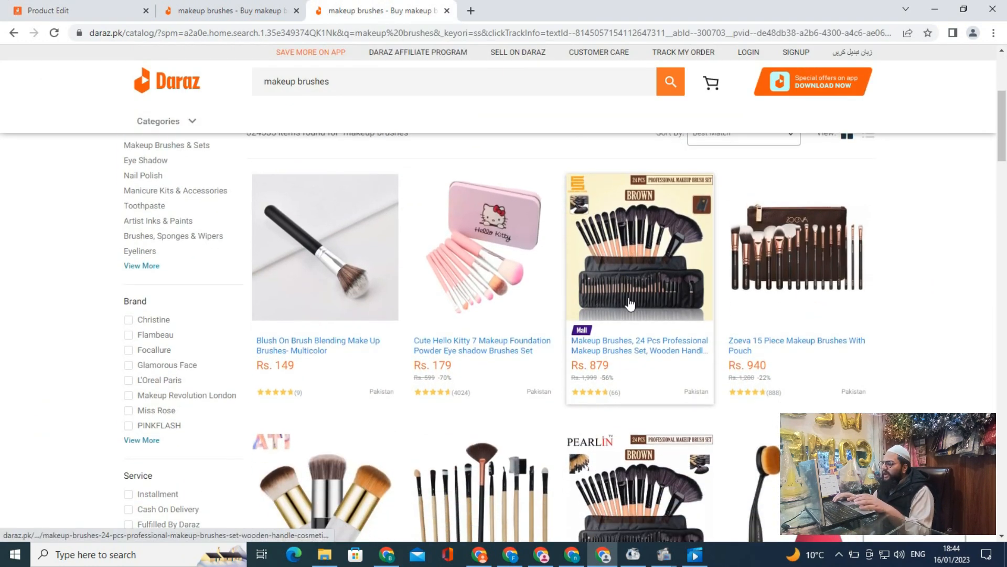
click(603, 350)
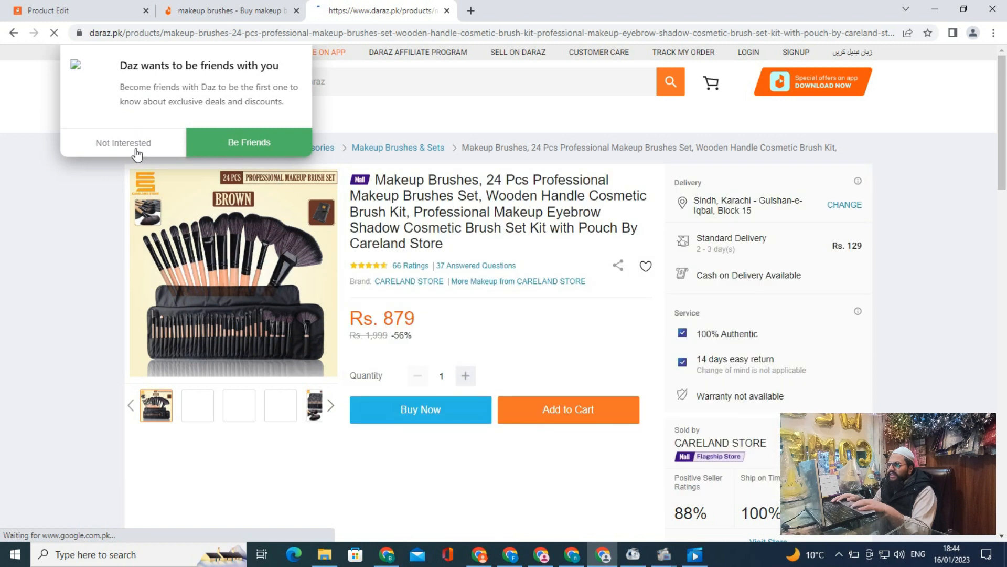
click(136, 152)
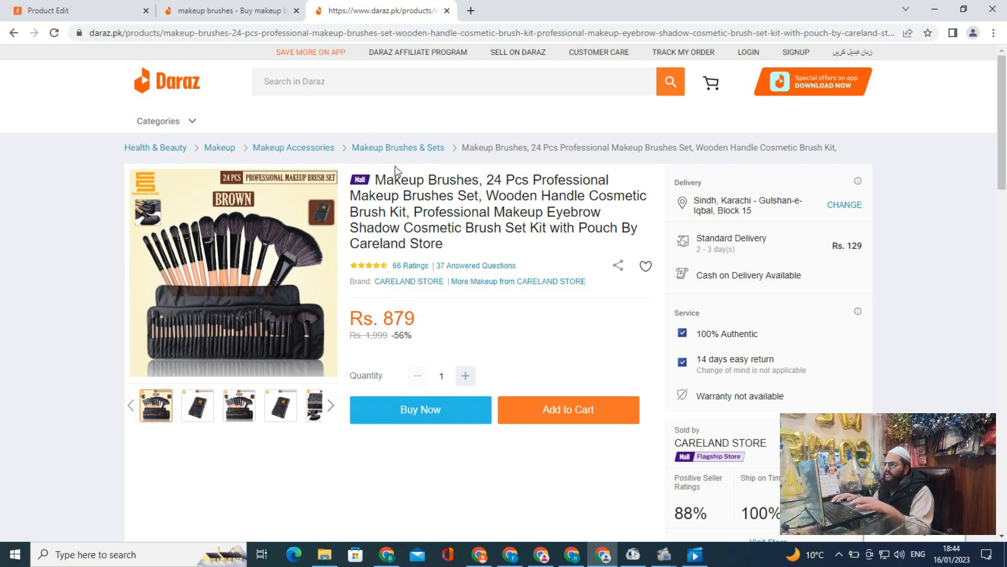
Return to the product form and choose the recommended category Health & Beauty > Makeup > Makeup Accessories > Makeup Brushes & Sets.
click(112, 11)
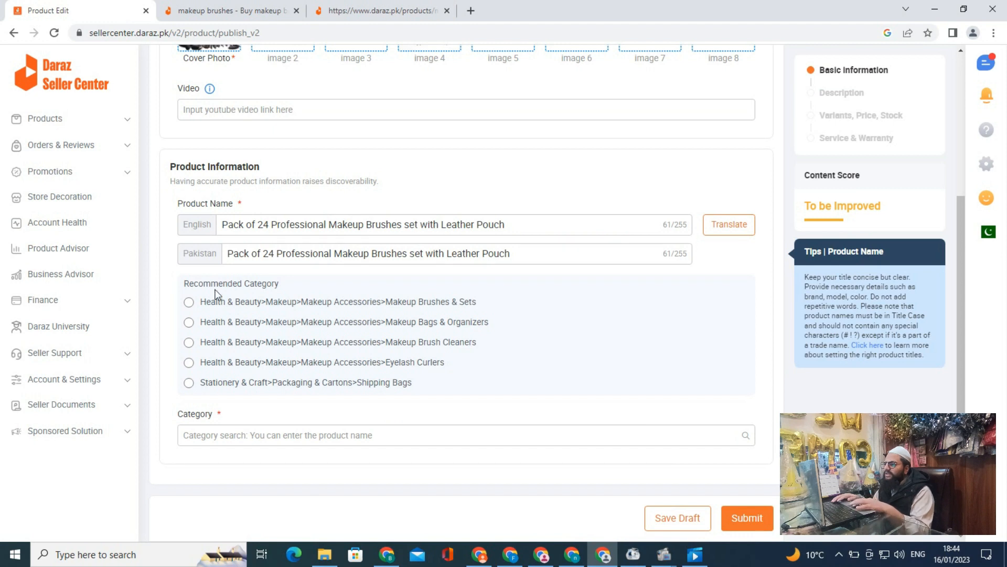
click(188, 302)
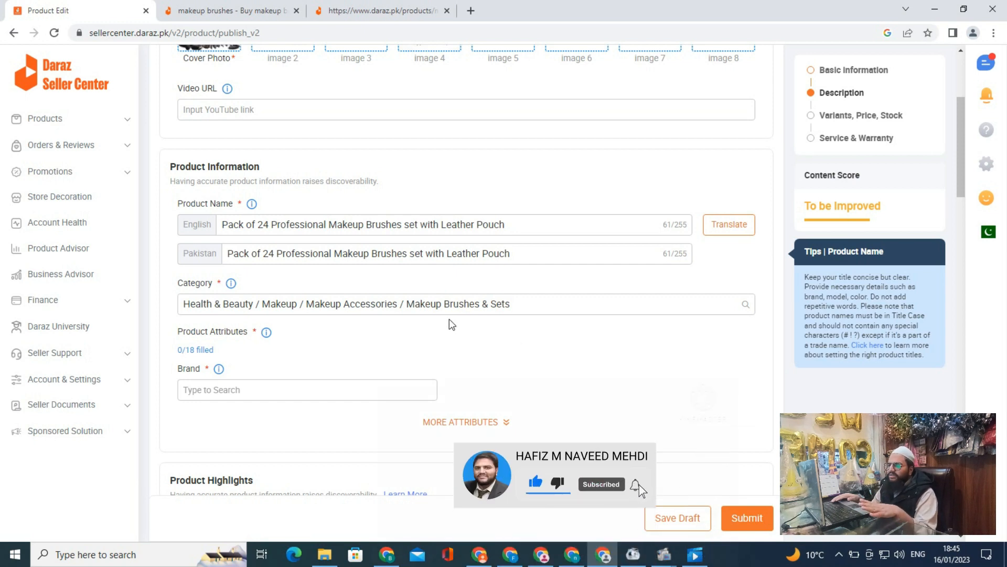
mouse_move(419, 353)
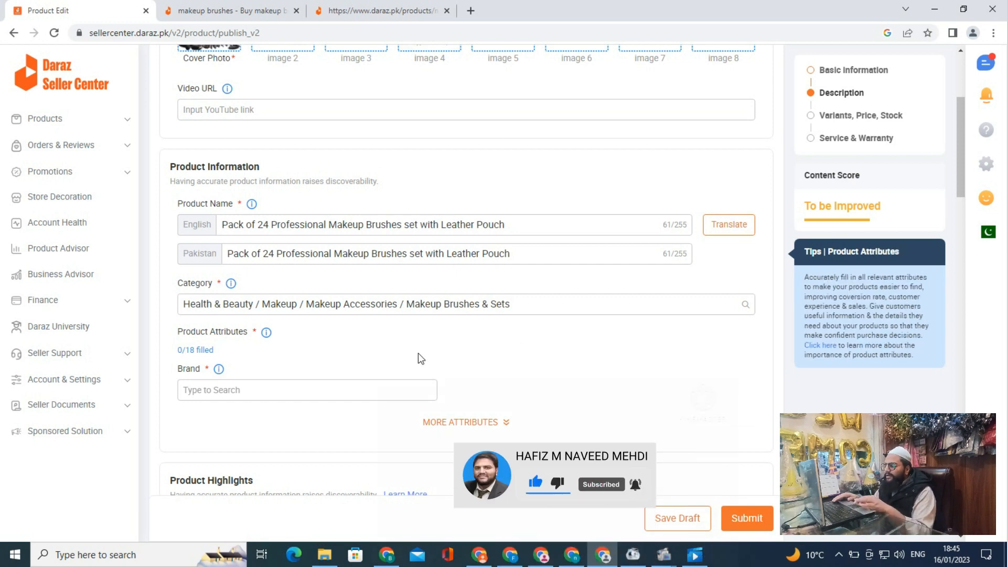
Open the request for a new brand from the Brand attribute's help and fill in "Heavens Fresh" as the brand name.
scroll(418, 353, down, 1)
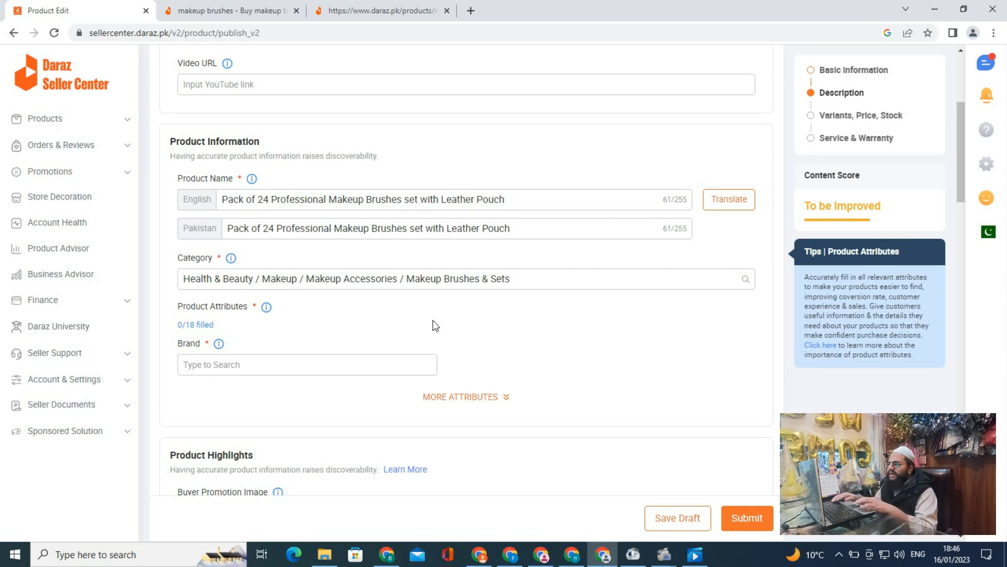
scroll(433, 320, down, 3)
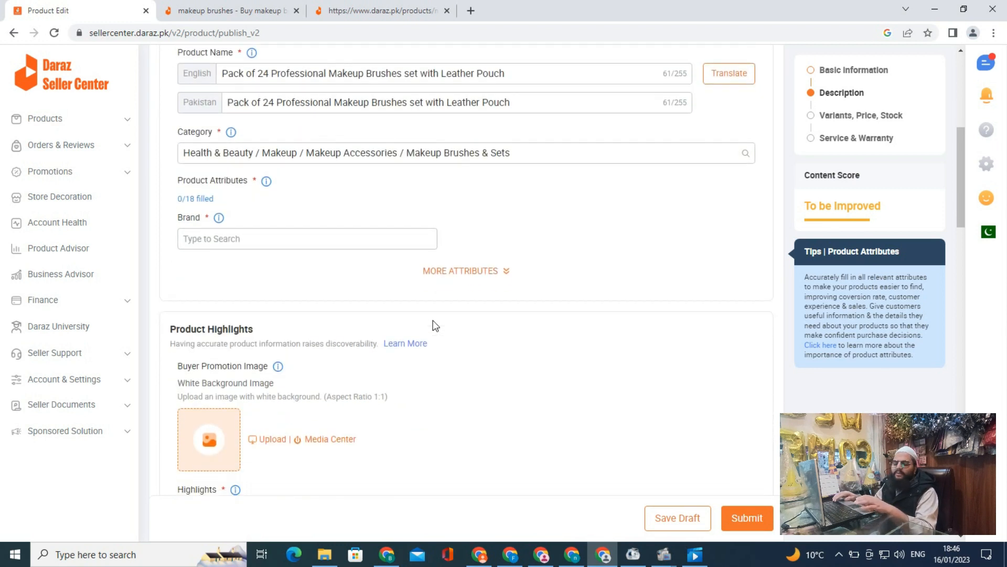
mouse_move(219, 220)
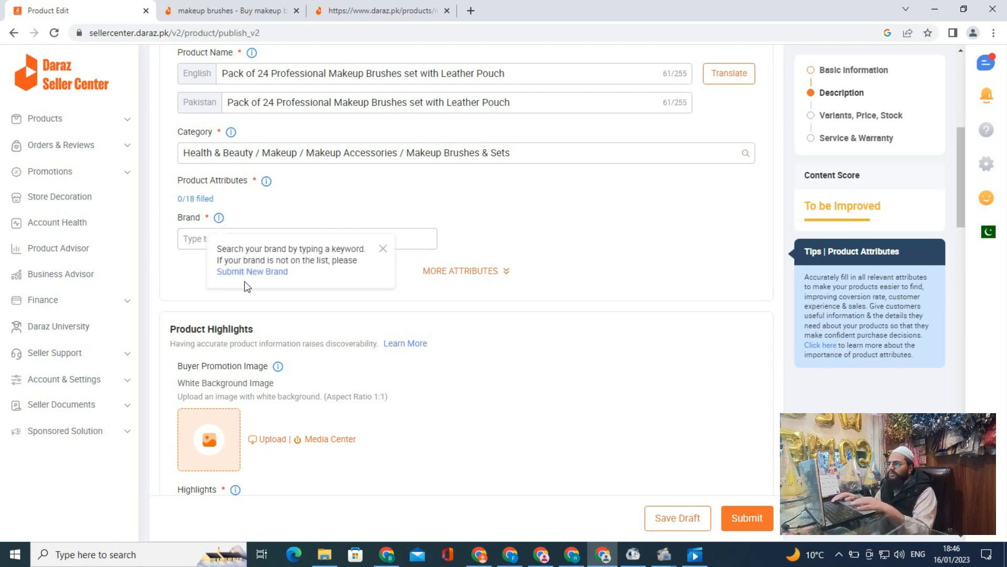
click(241, 272)
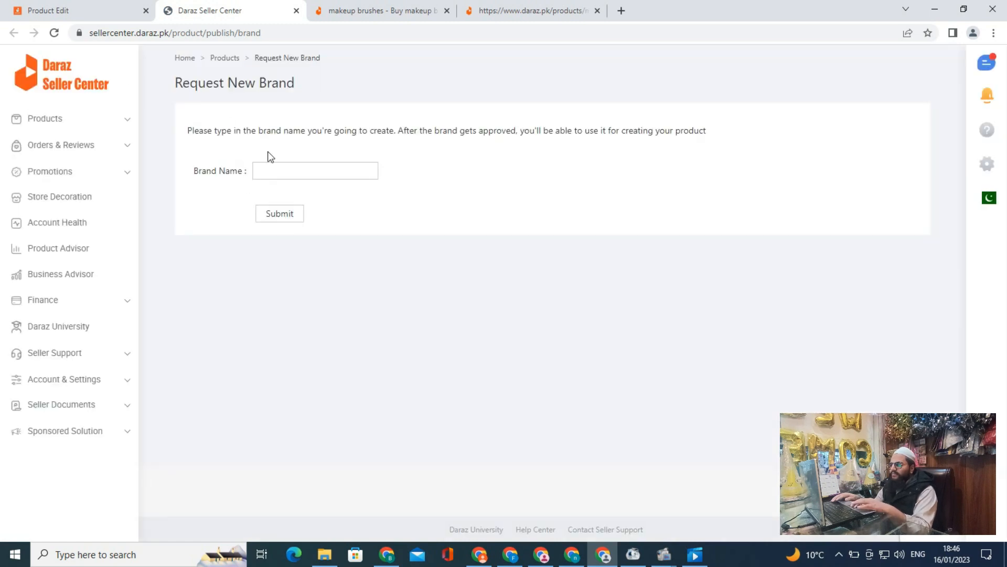
click(286, 172)
text(Heavens Fresh)
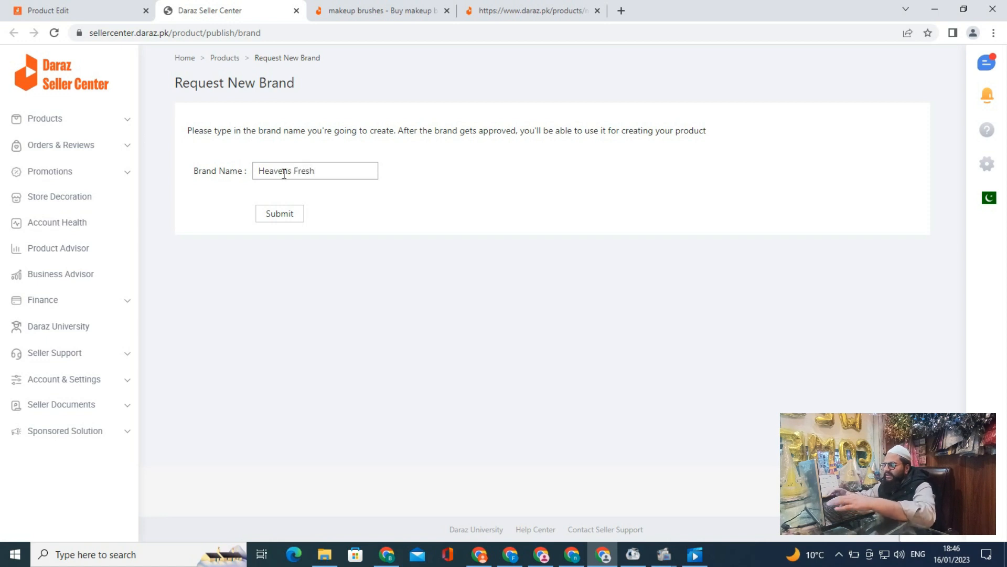
click(279, 215)
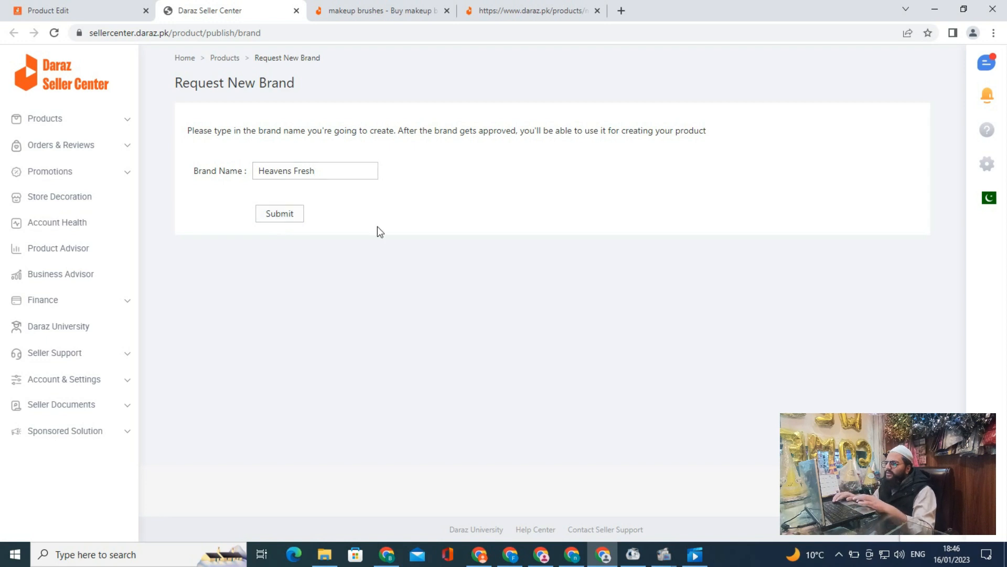
Return to the product form and search the available brands for "hea", leaving the Brand attribute empty.
click(107, 11)
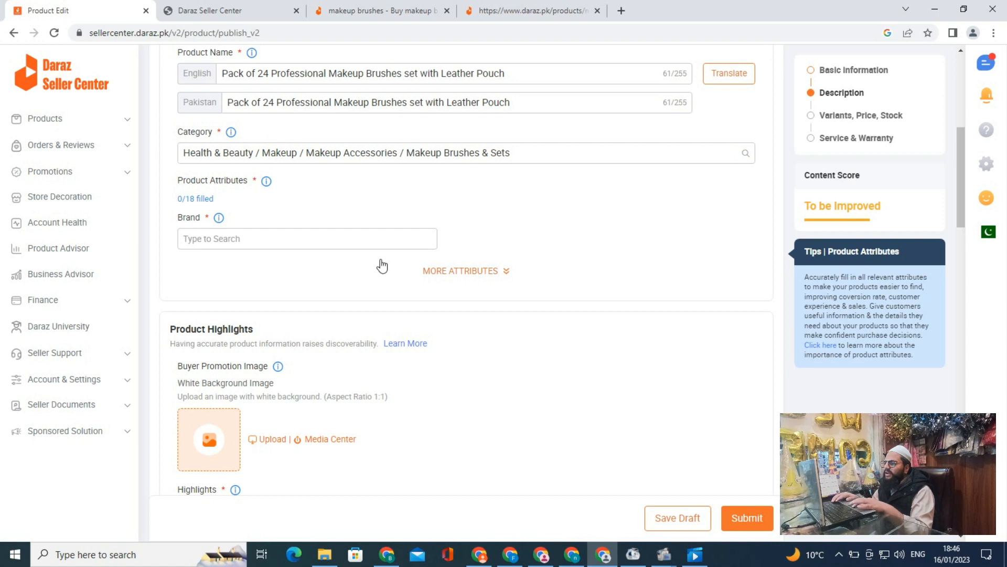
click(302, 238)
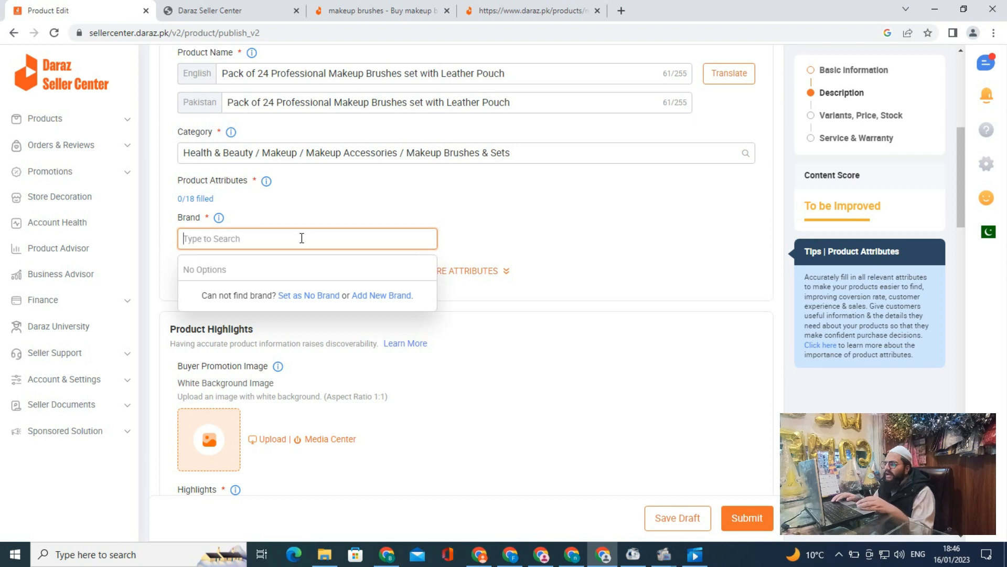
text(hea)
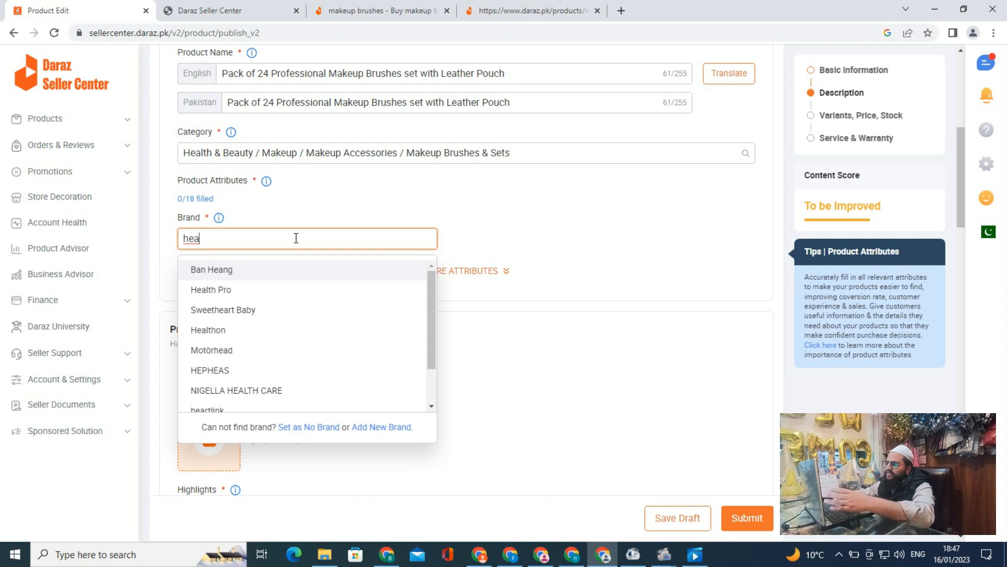
key(BackSpace)
key(BackSpace)
key(BackSpace)
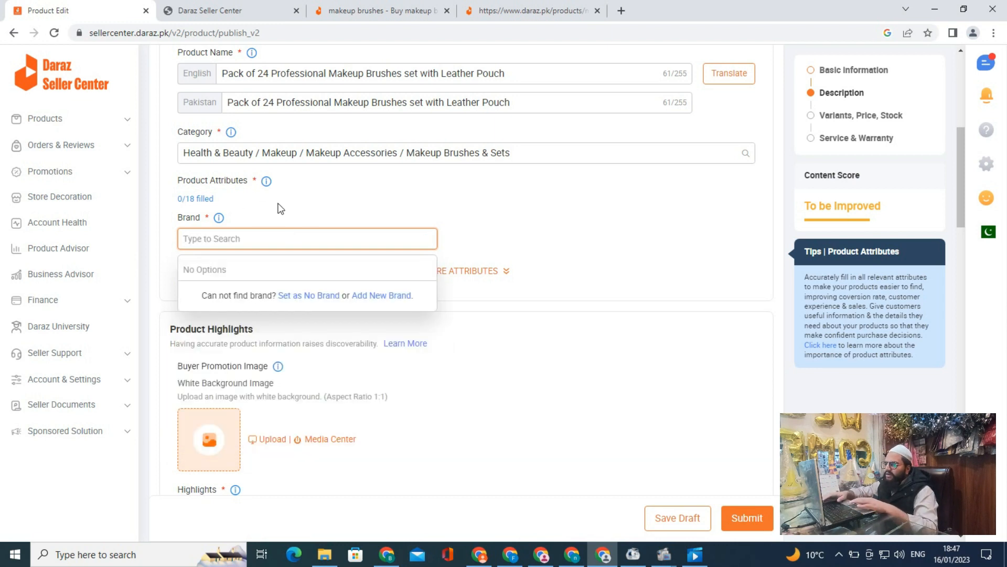
click(378, 213)
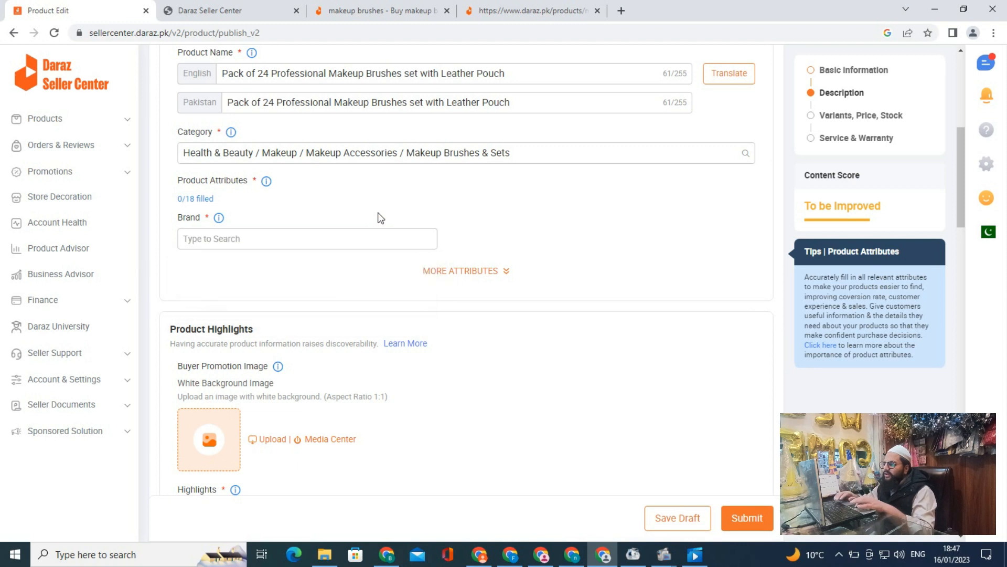
Set the product's brand to No Brand and expand the additional product attributes.
click(334, 234)
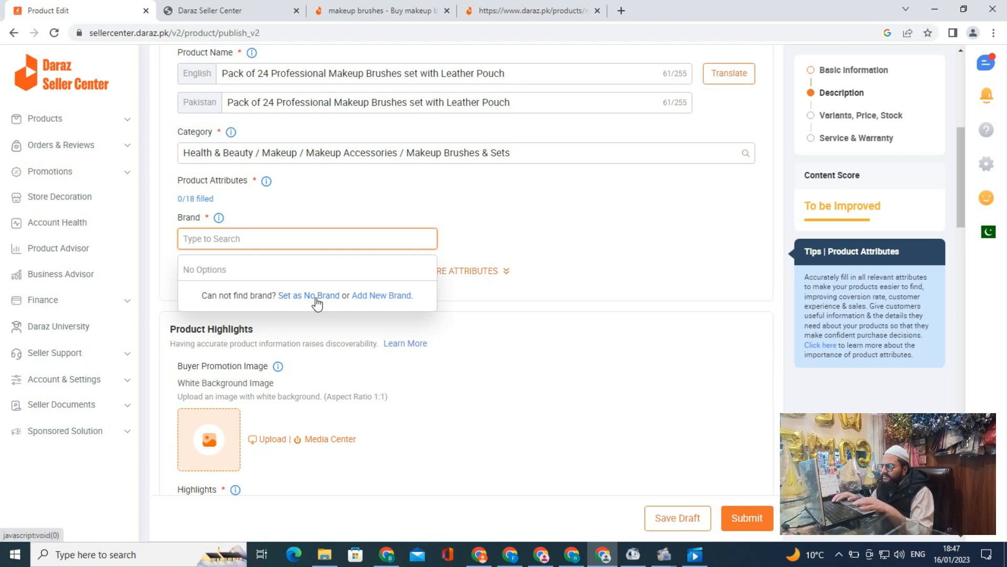
click(311, 297)
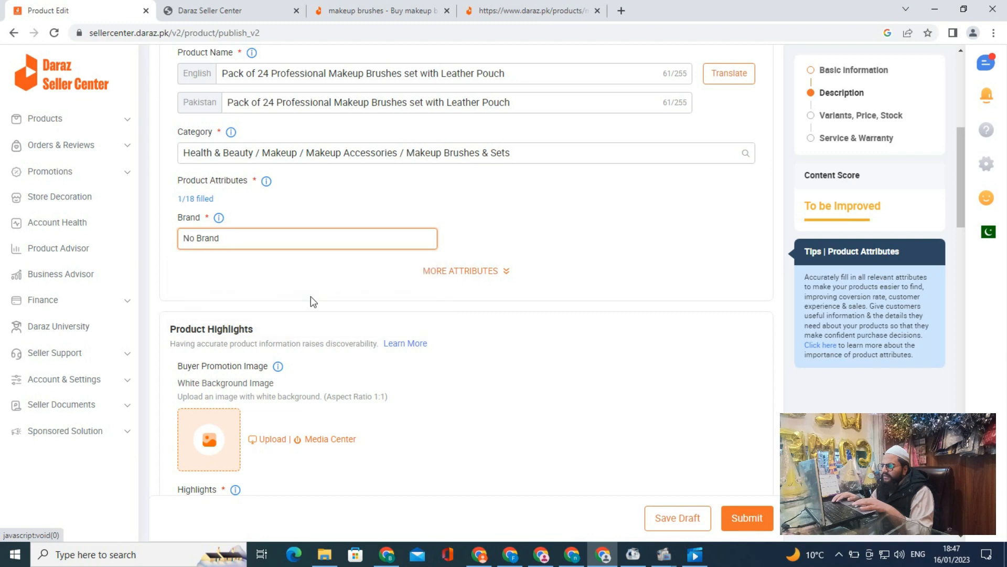
click(505, 273)
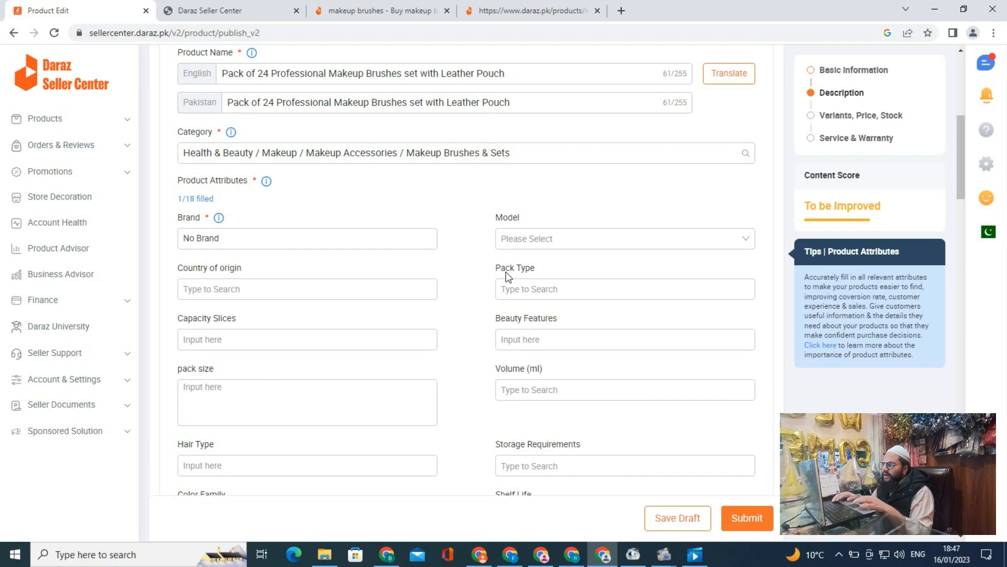
Set the Color Family attribute of the brush set to Multicolor.
scroll(455, 195, down, 2)
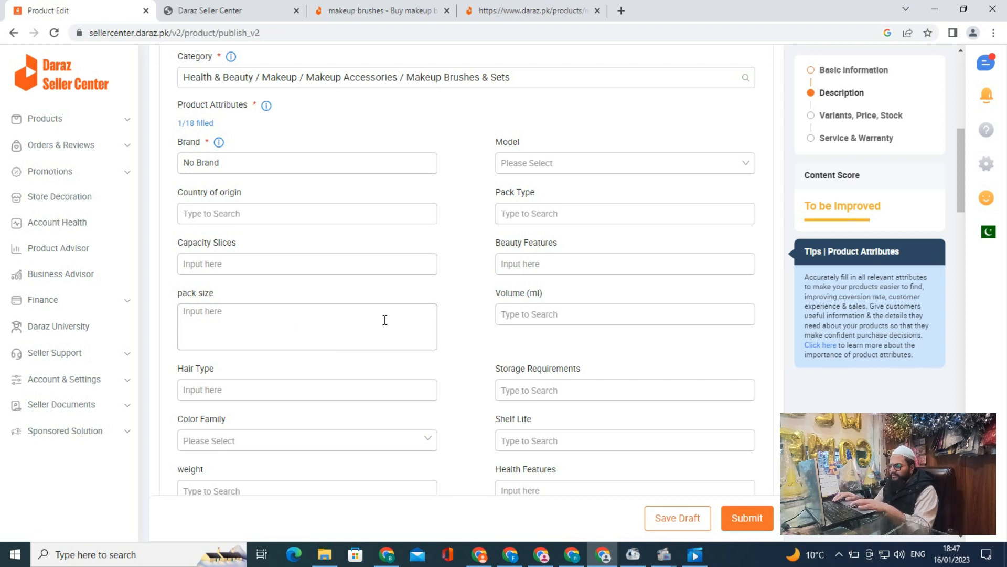
scroll(385, 319, down, 2)
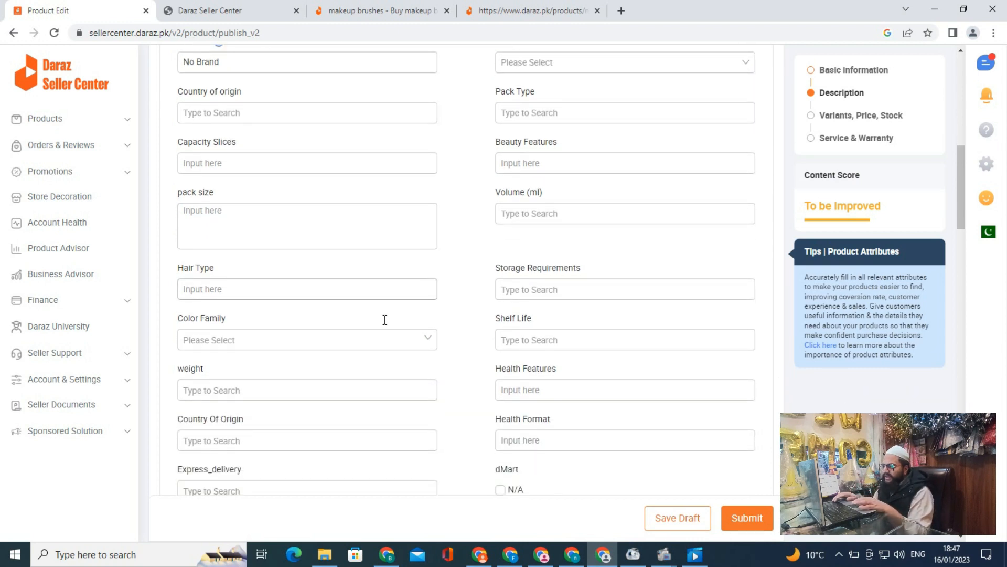
click(427, 340)
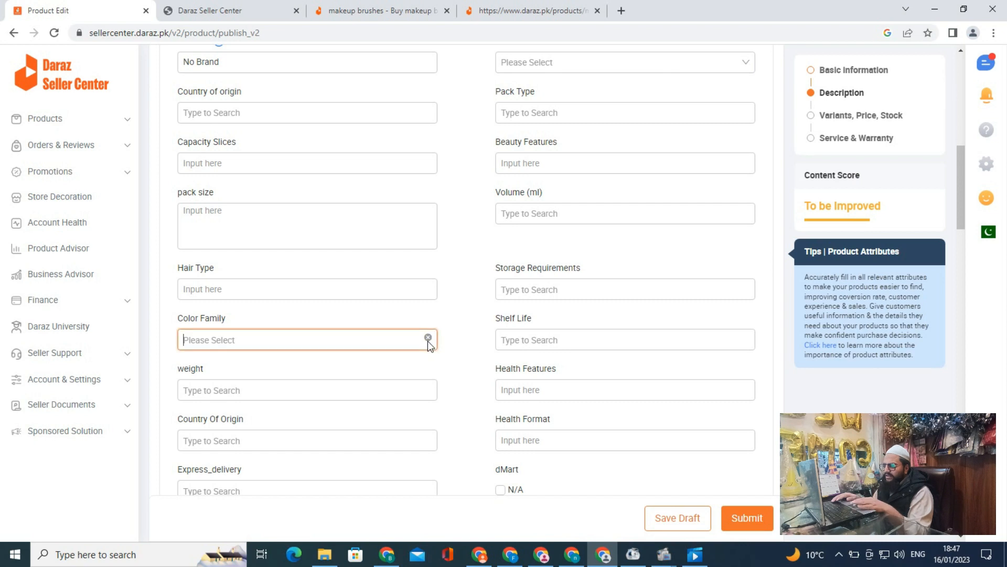
click(387, 340)
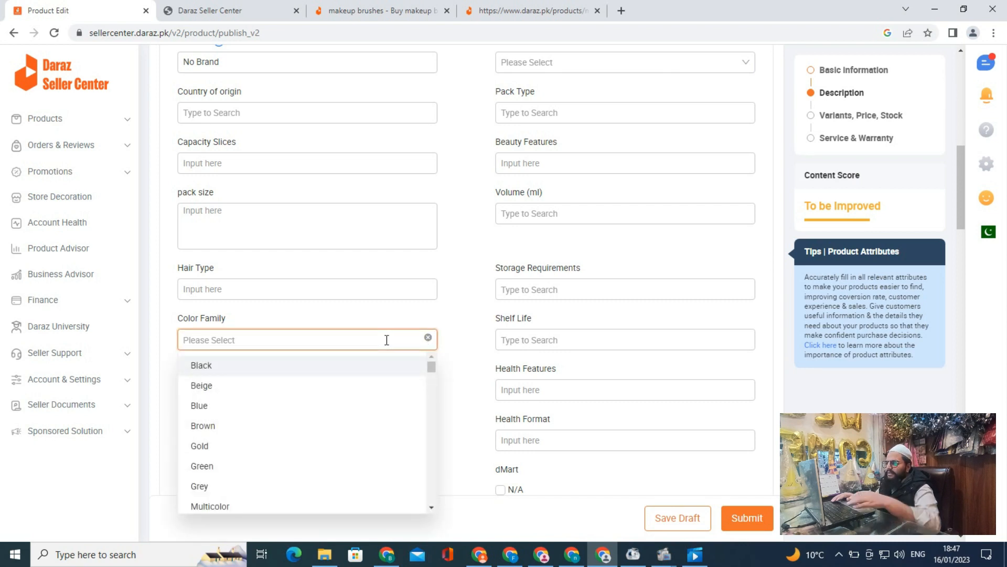
click(236, 508)
click(475, 369)
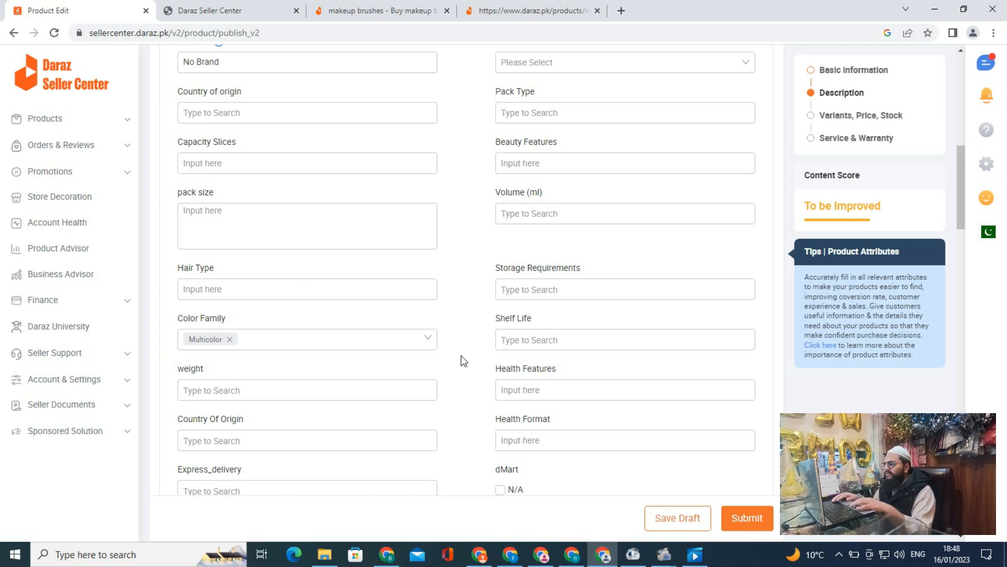
Set the product's weight attribute to 210 g.
scroll(464, 361, down, 1)
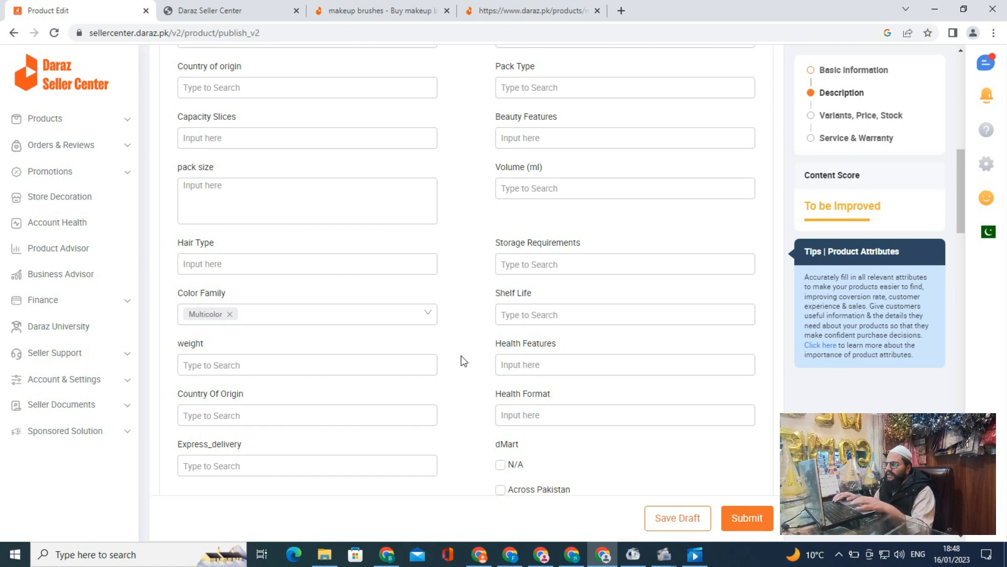
scroll(464, 361, up, 3)
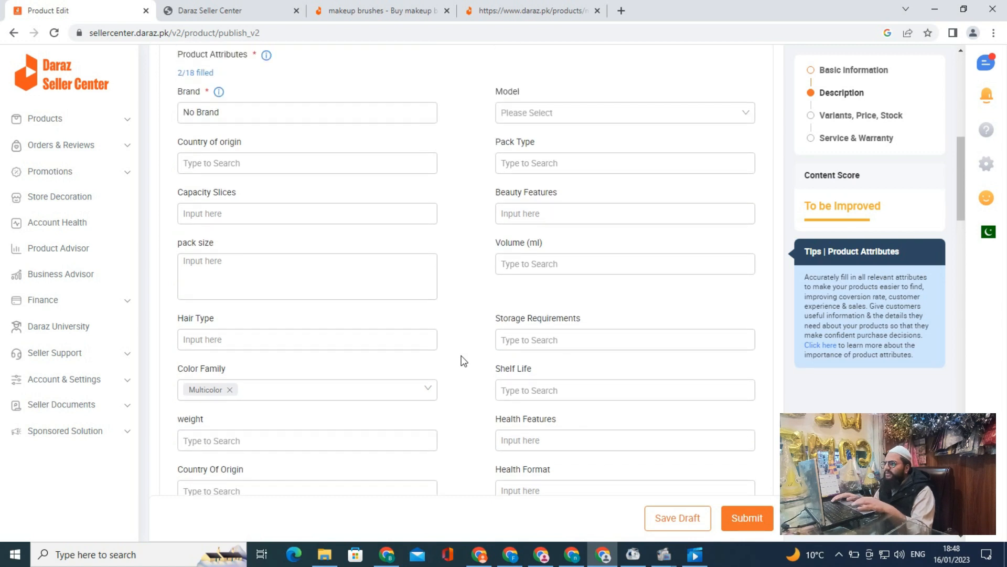
scroll(463, 361, down, 5)
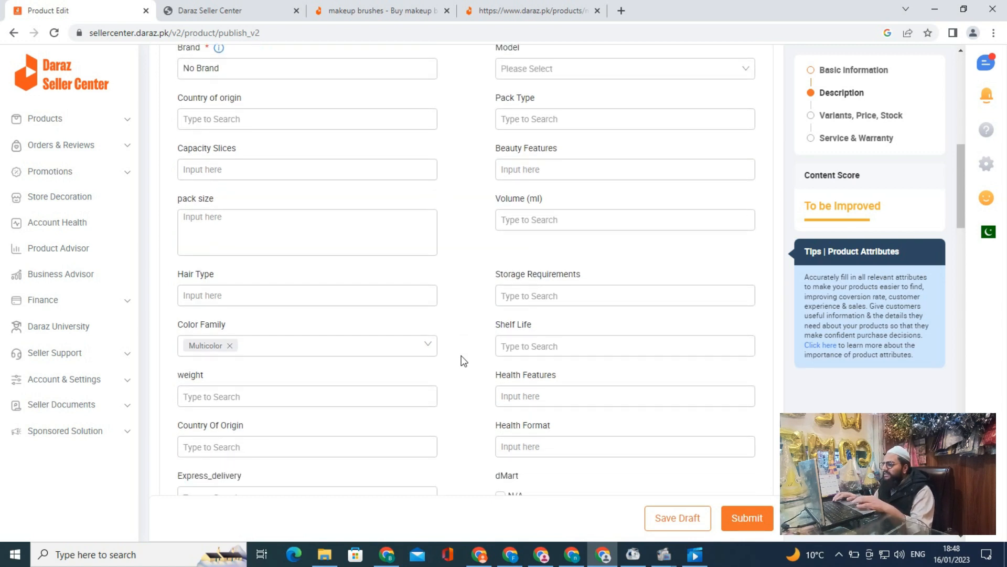
click(317, 313)
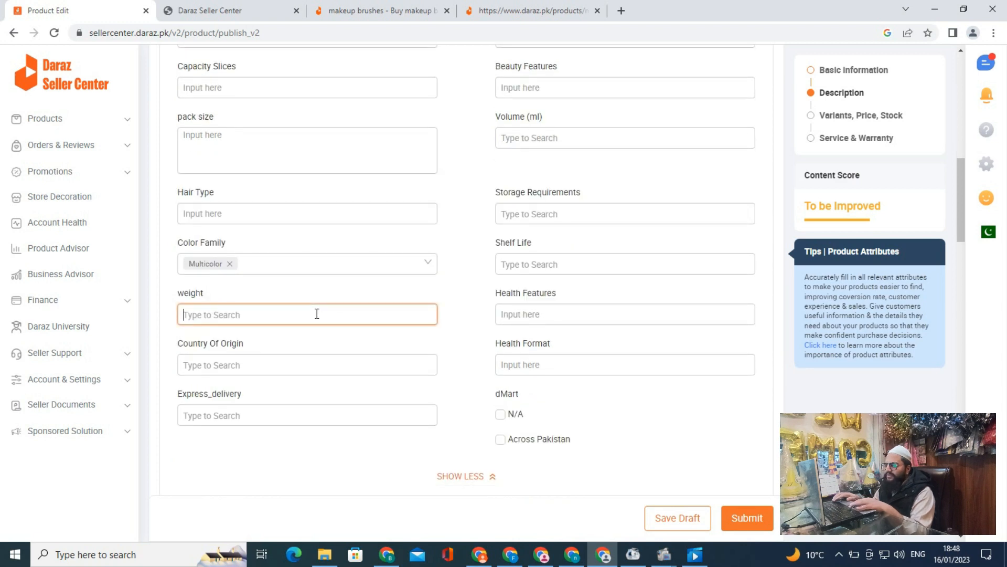
text(210)
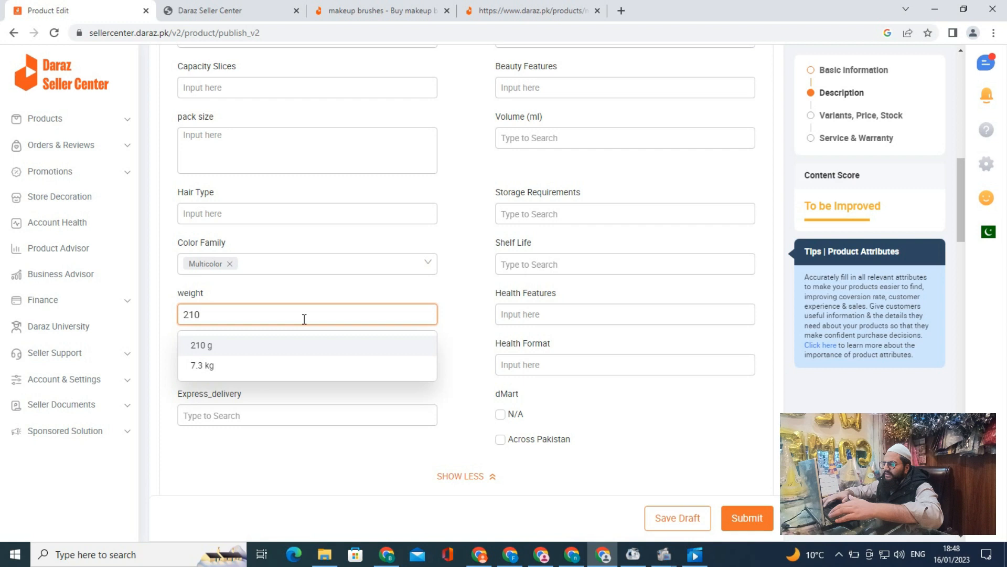
click(270, 345)
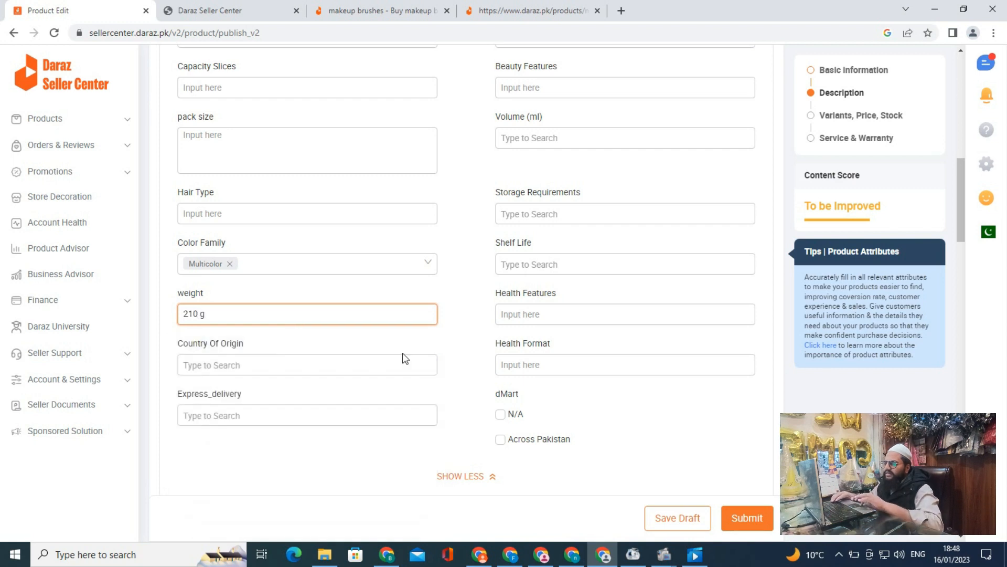
click(418, 341)
Set the Express_delivery attribute to Islamabad.
scroll(423, 344, down, 1)
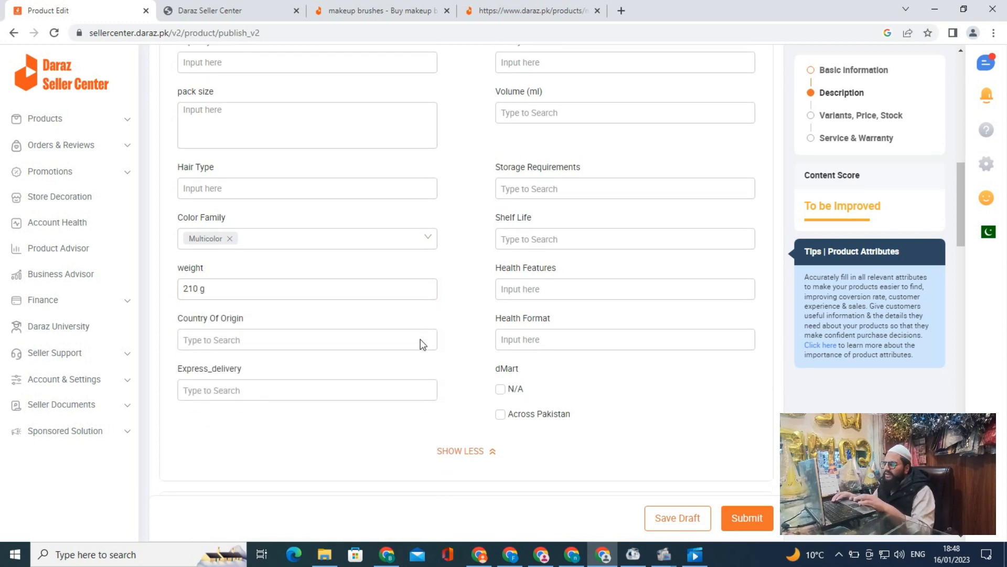
click(374, 392)
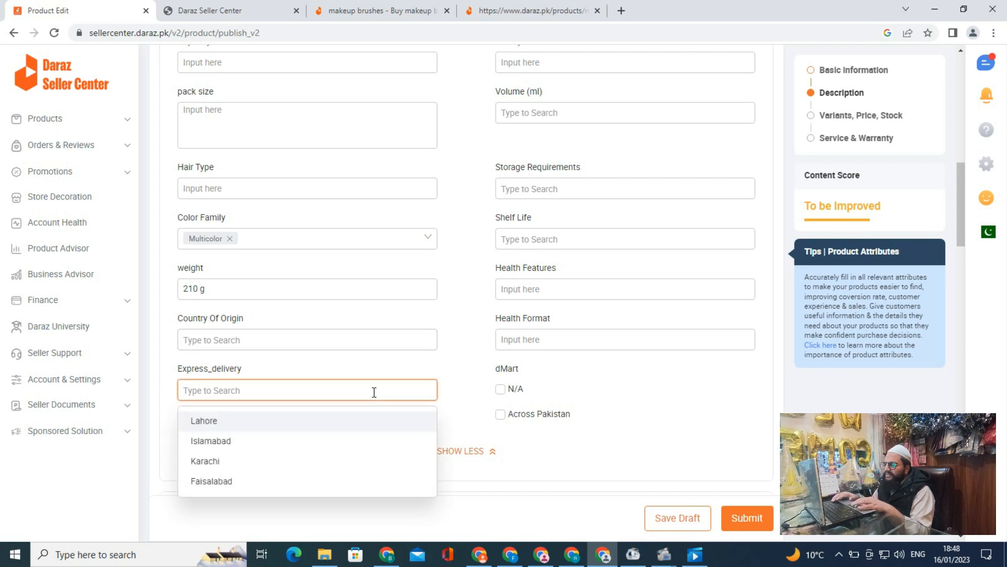
click(256, 443)
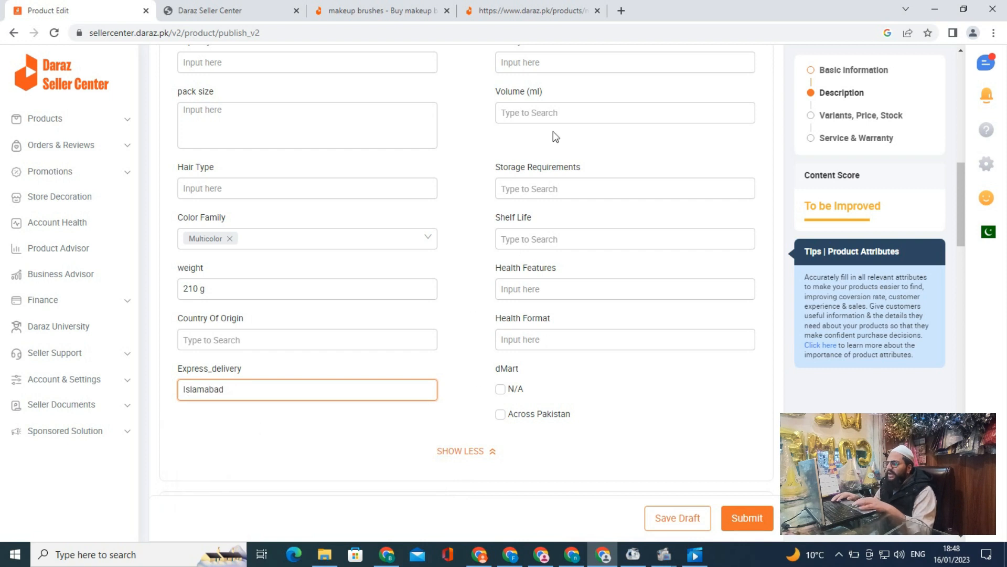
Set the Pack Type attribute of the brush set to Multi-pack.
scroll(490, 137, up, 3)
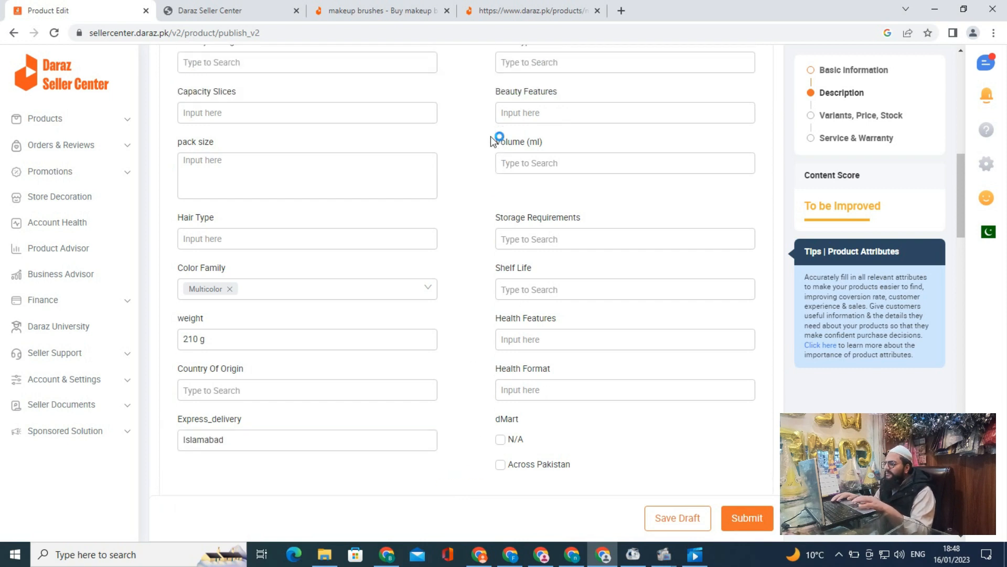
scroll(490, 137, up, 1)
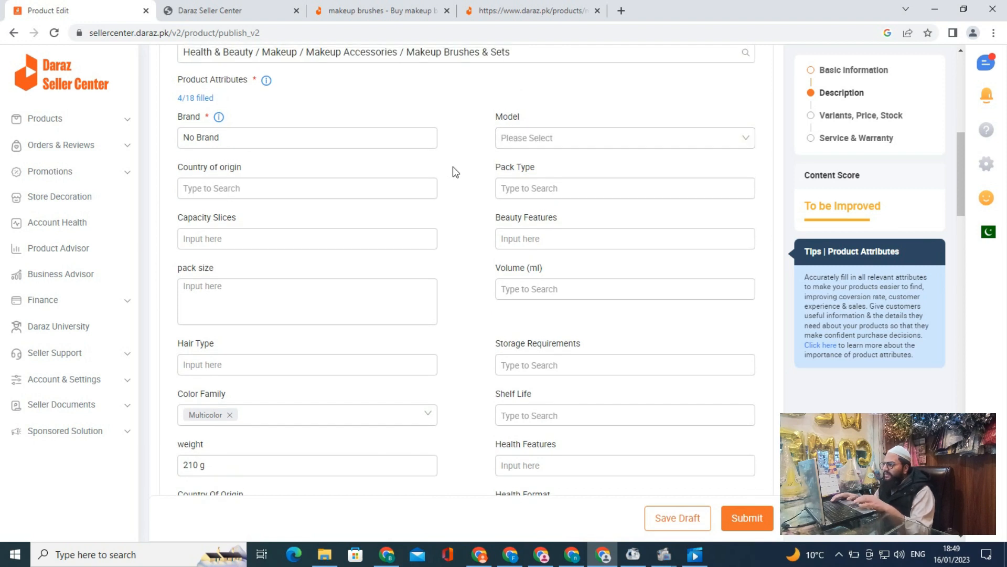
click(510, 189)
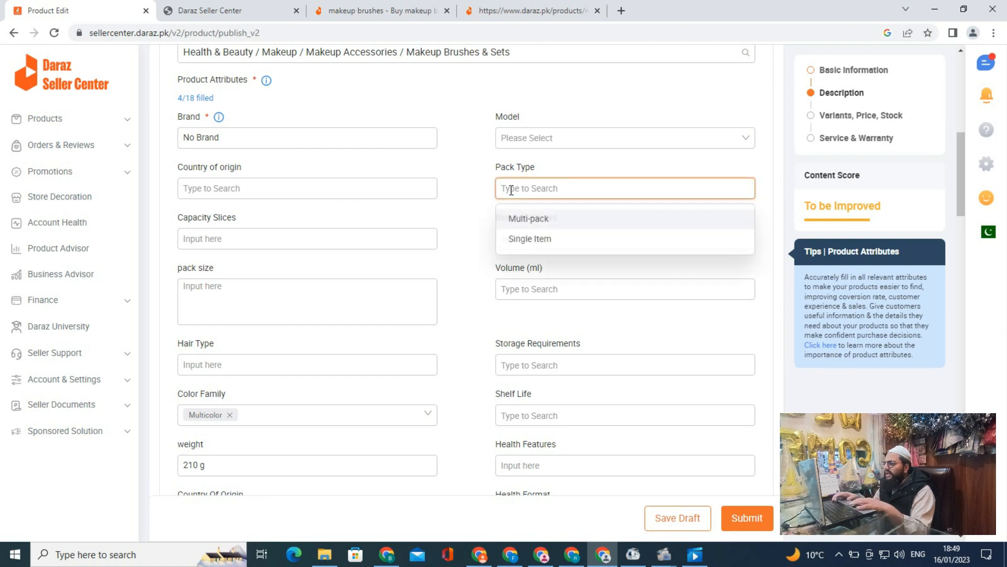
click(528, 223)
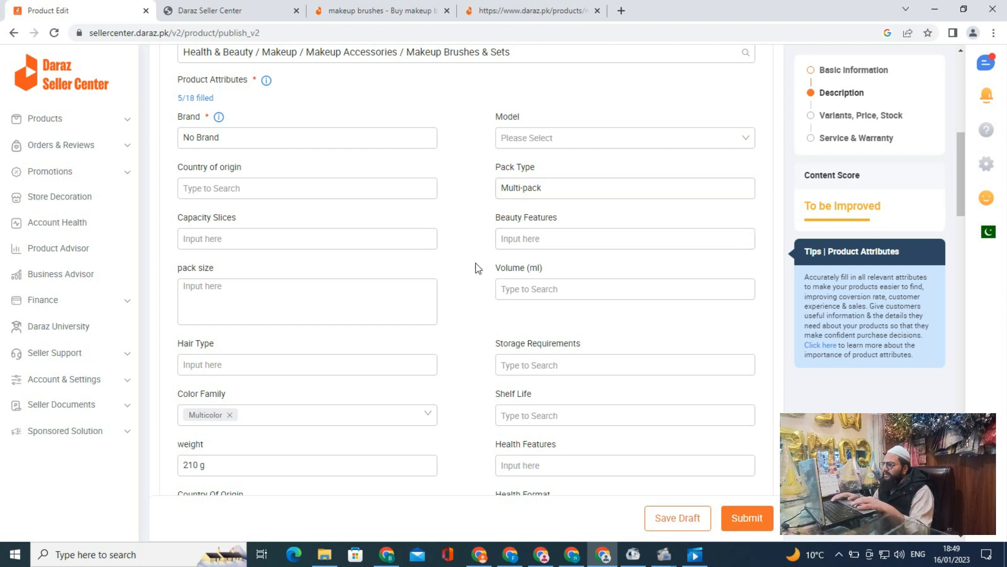
Set Storage Requirements to Room Temperature and Shelf Life to Not Specified.
scroll(478, 269, down, 2)
click(519, 314)
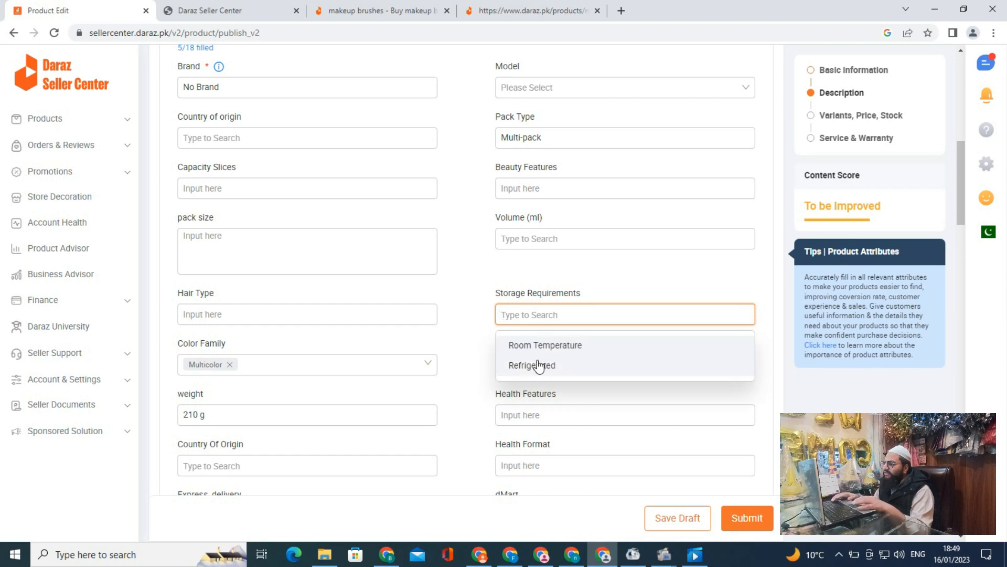
click(535, 346)
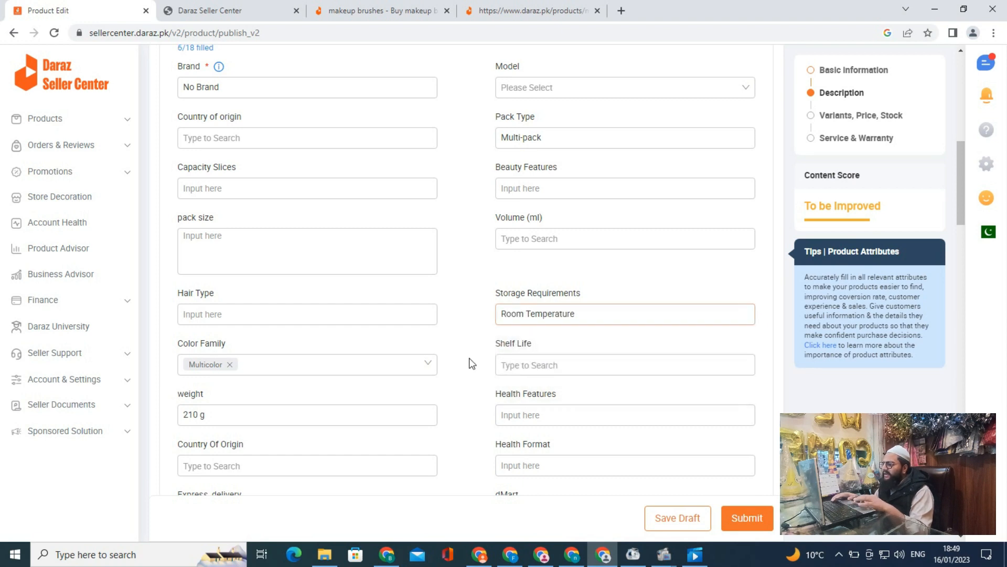
click(543, 361)
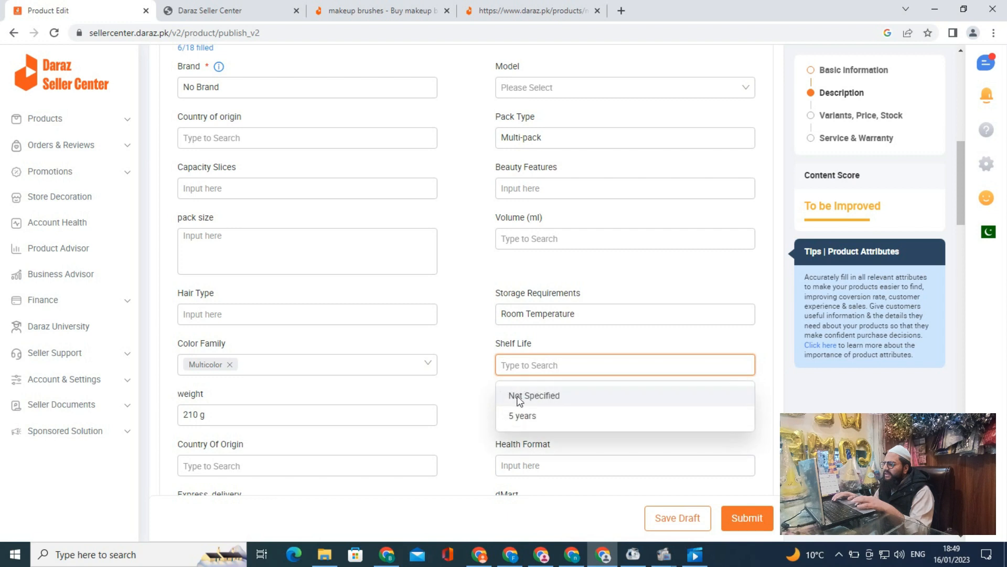
click(518, 399)
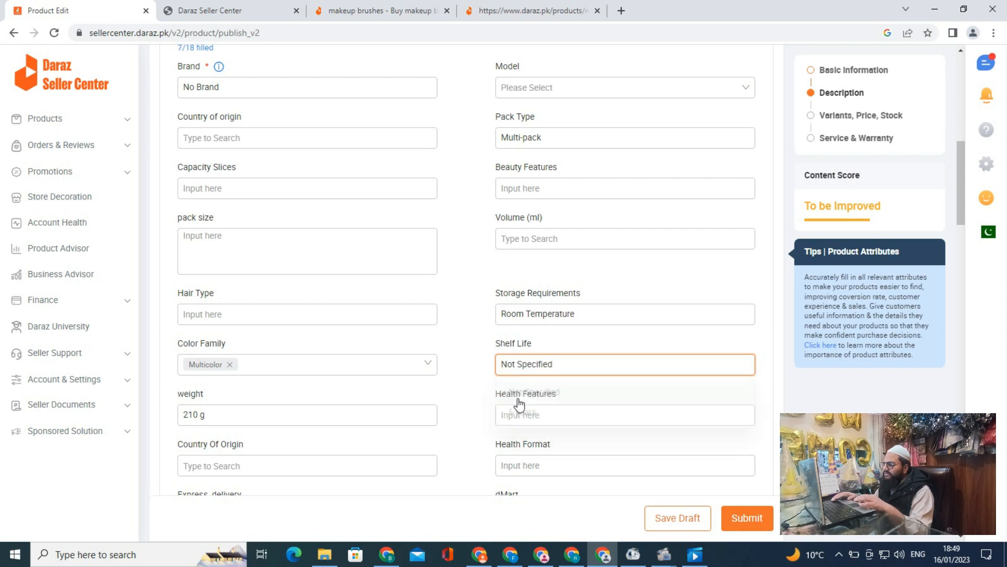
Enable Across Pakistan for the dMart attribute and collapse the additional product attributes.
scroll(471, 421, down, 1)
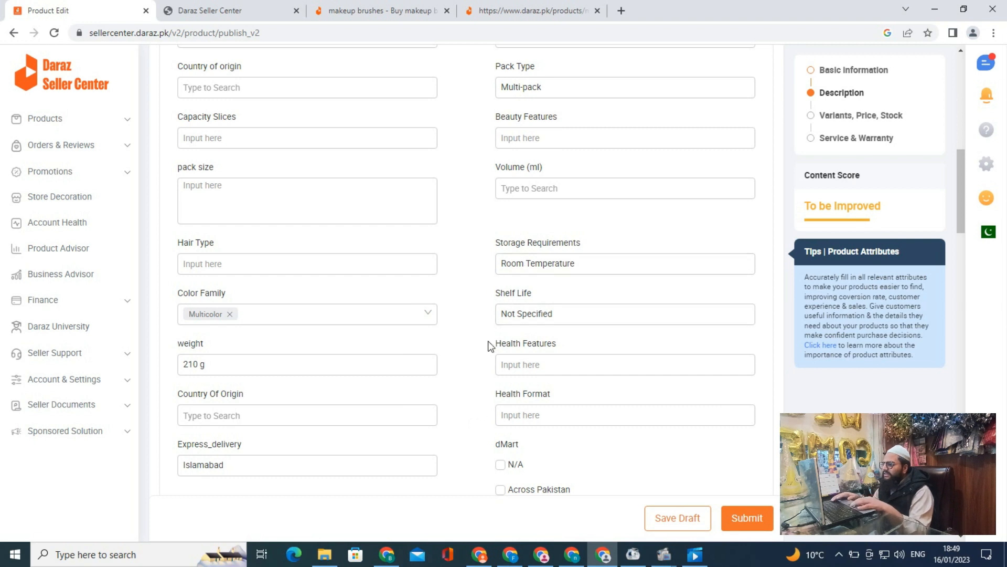
scroll(476, 371, down, 2)
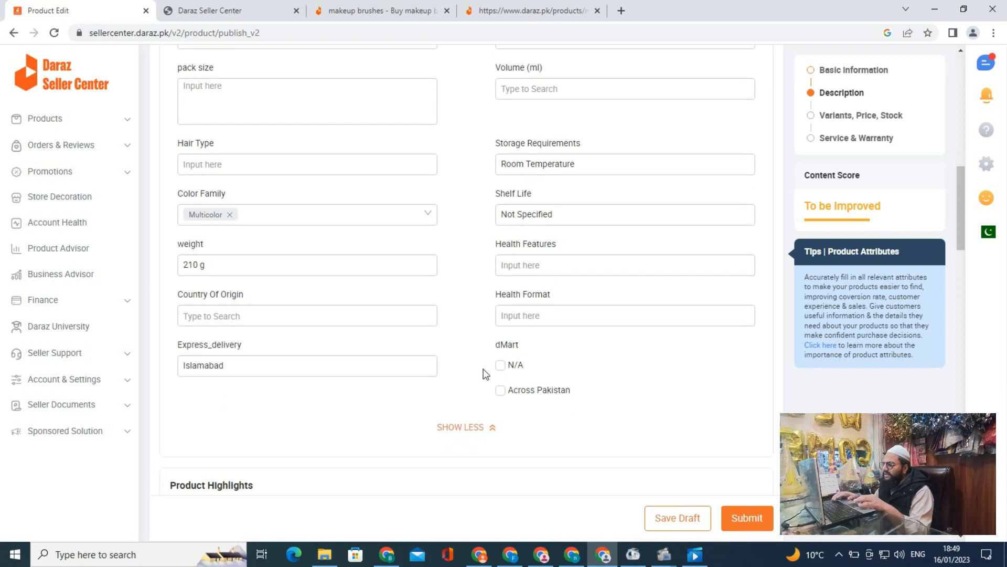
click(500, 389)
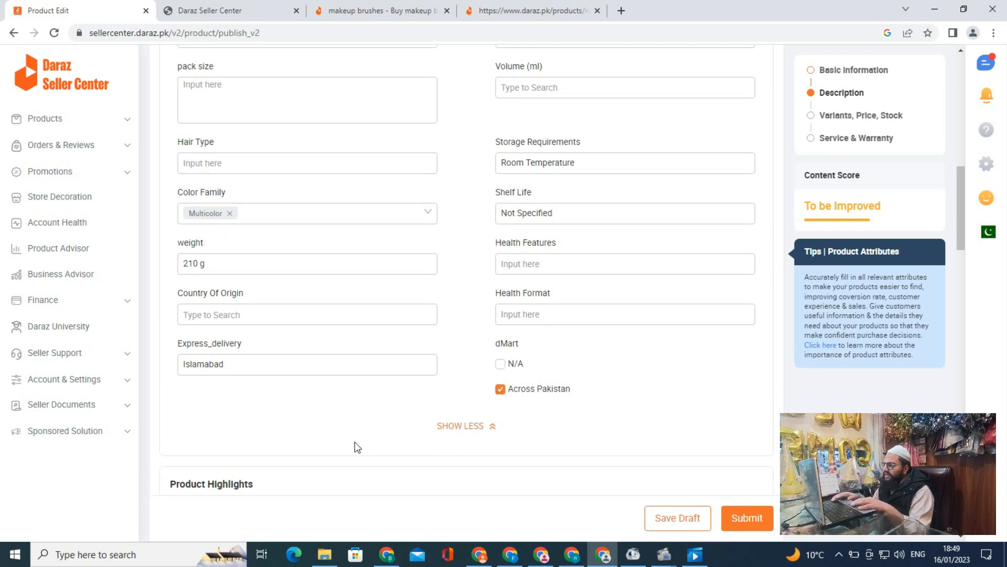
click(460, 426)
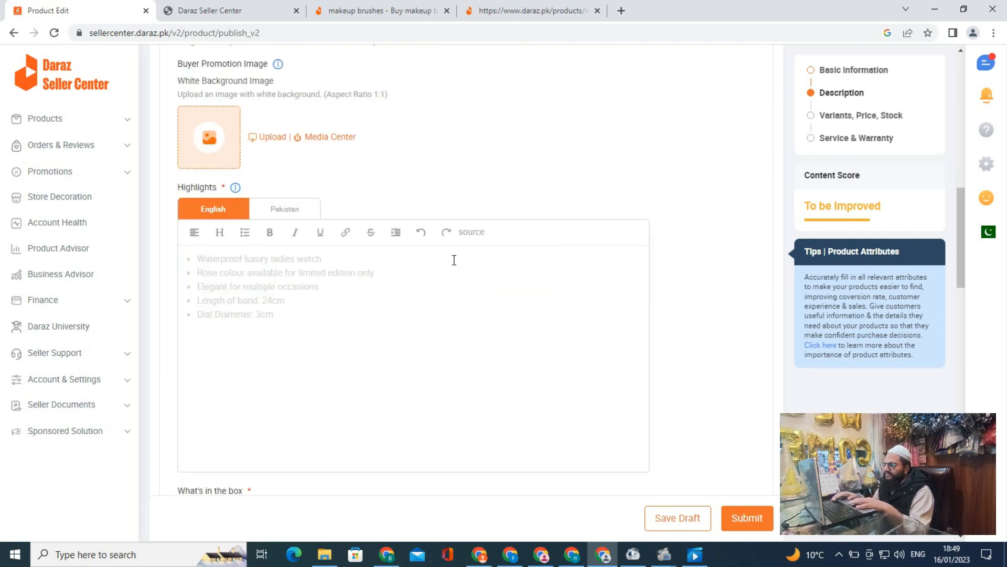
Add the 425 x 425 brush set picture from the Media Center as the white background buyer promotion image, keeping the 1:1 crop.
scroll(541, 196, up, 4)
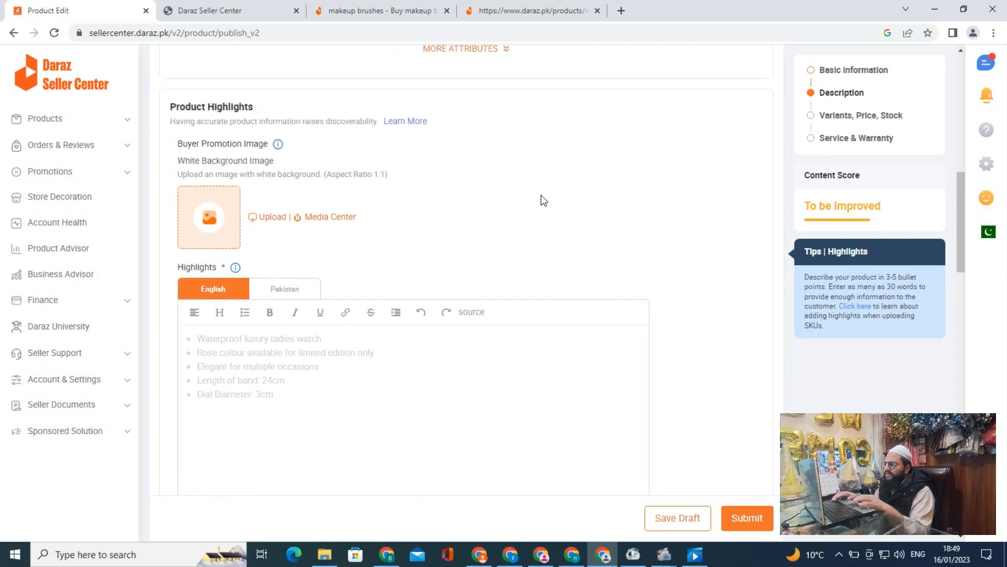
scroll(540, 195, down, 2)
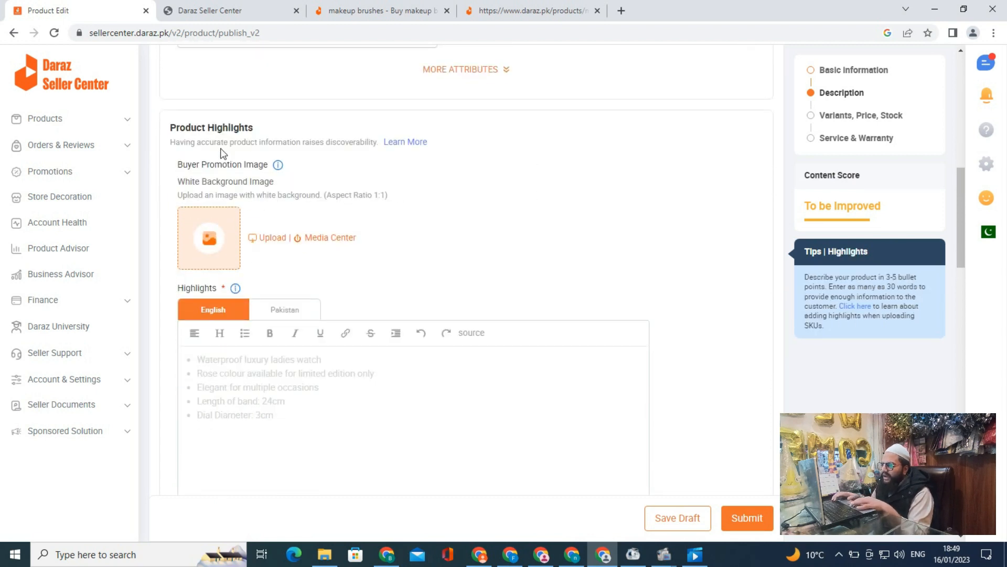
click(278, 166)
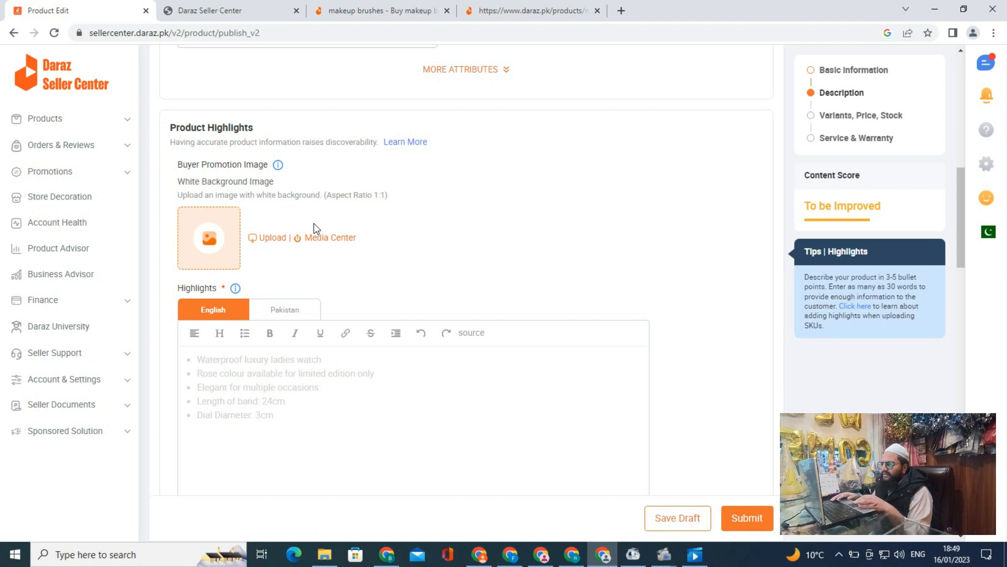
mouse_move(278, 167)
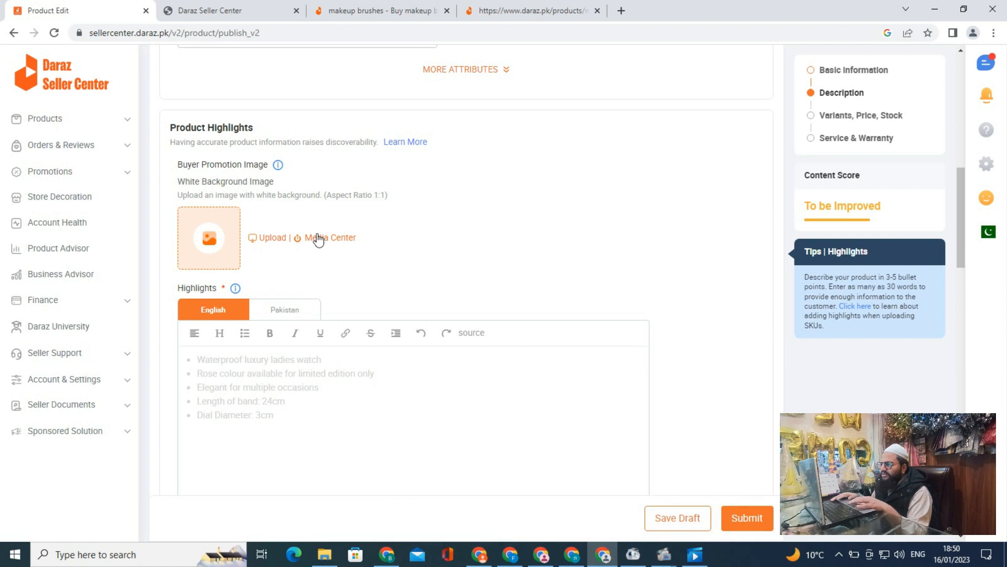
click(318, 238)
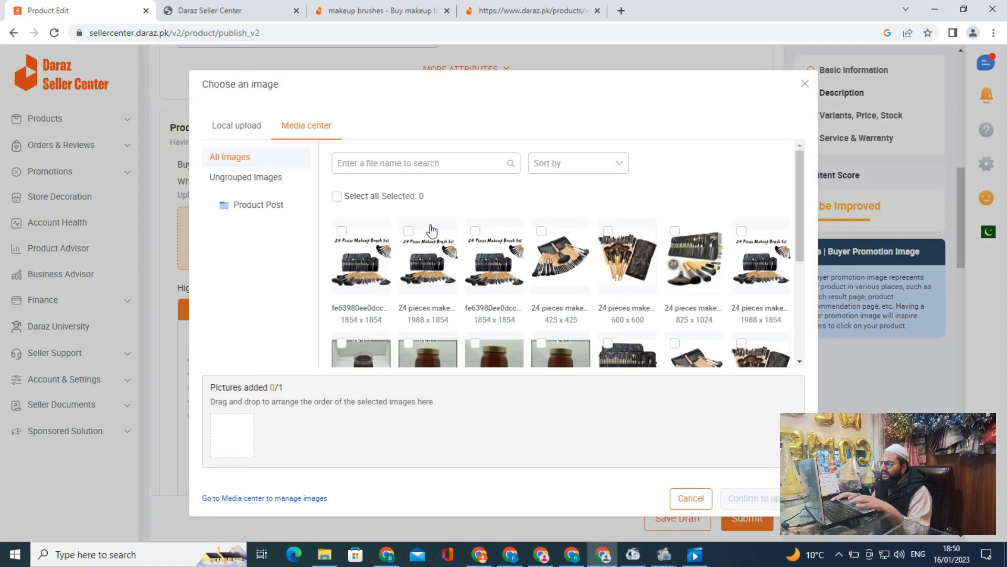
click(542, 232)
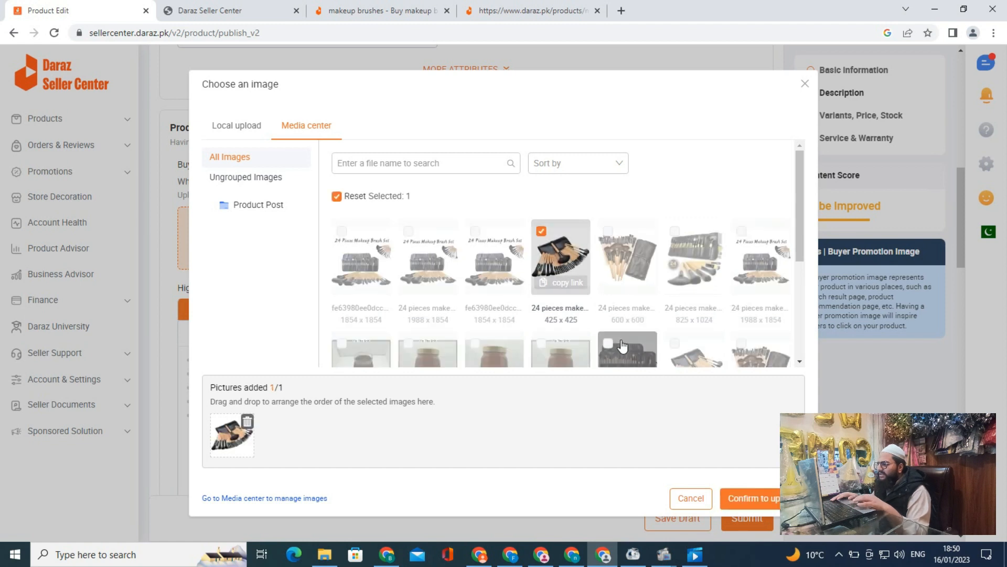
click(751, 503)
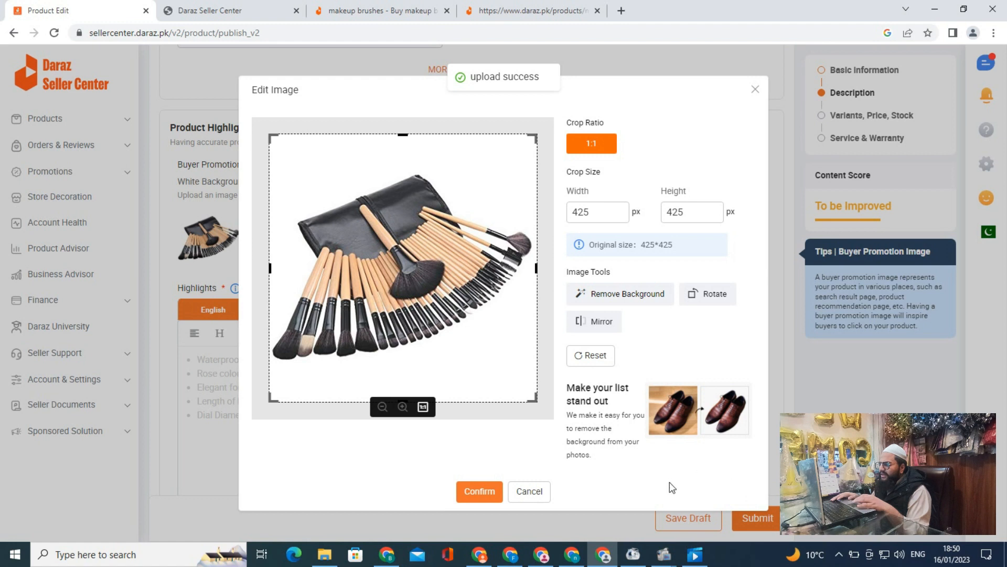
click(490, 491)
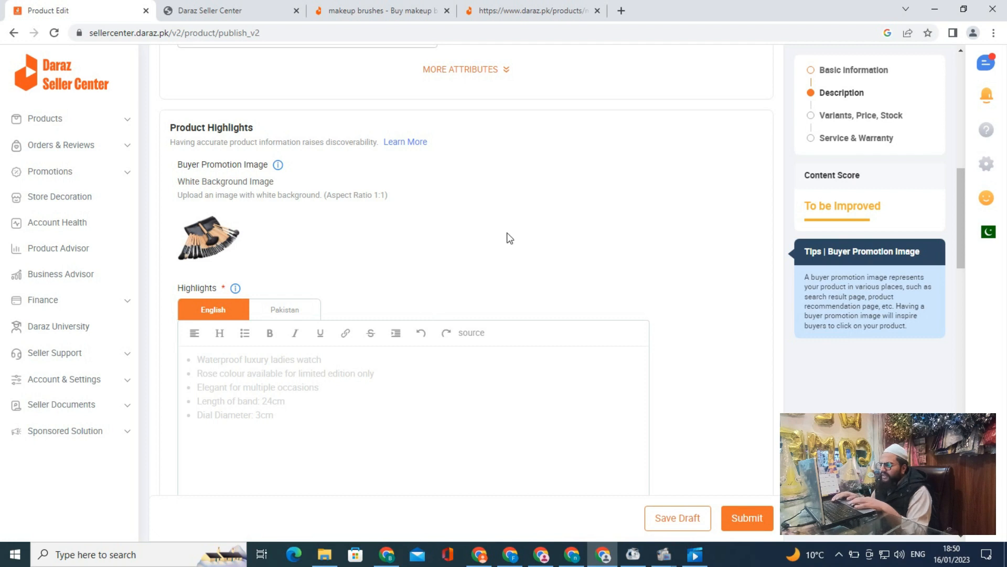
Start the English product highlights with the text "Product Details of".
scroll(508, 237, down, 3)
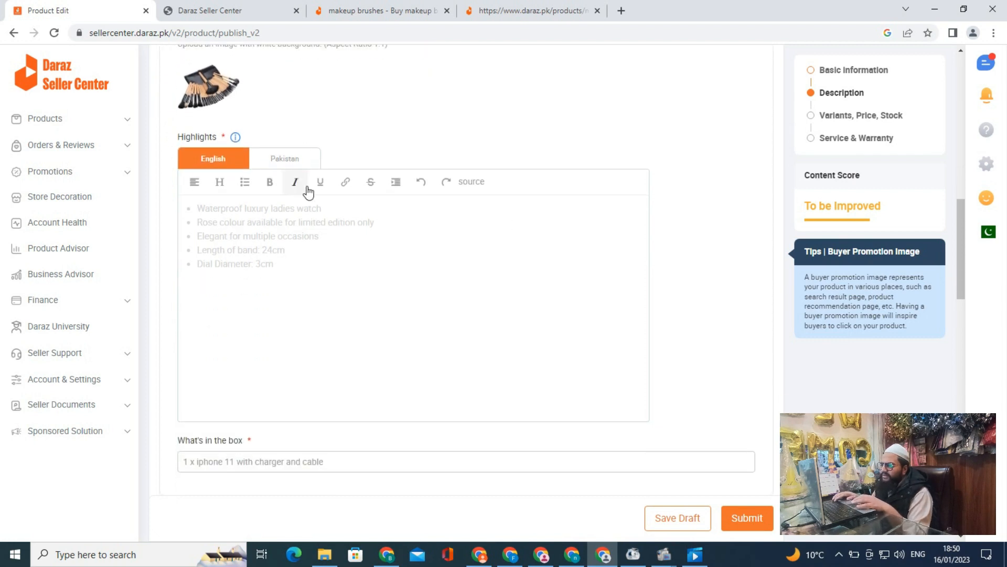
click(226, 209)
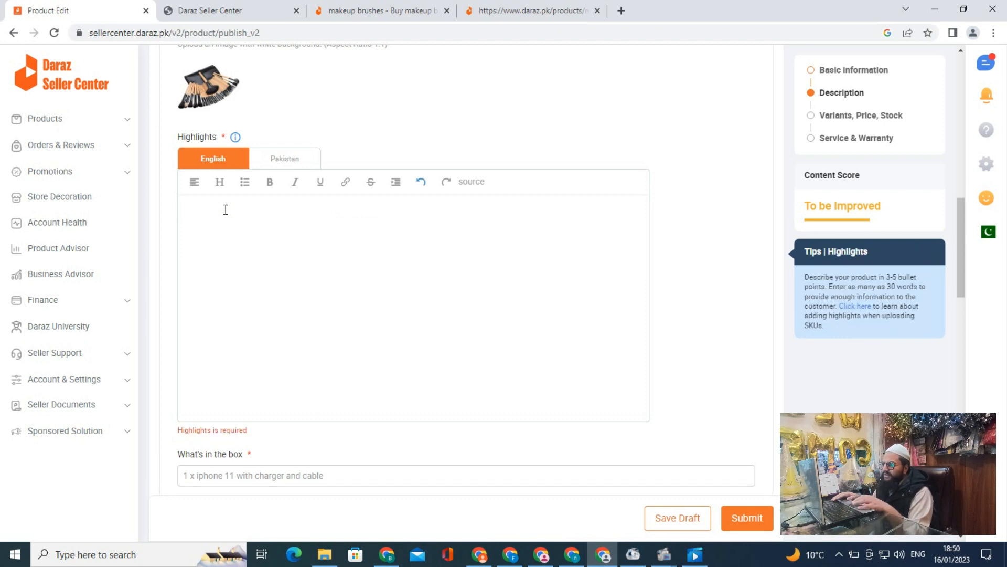
click(272, 163)
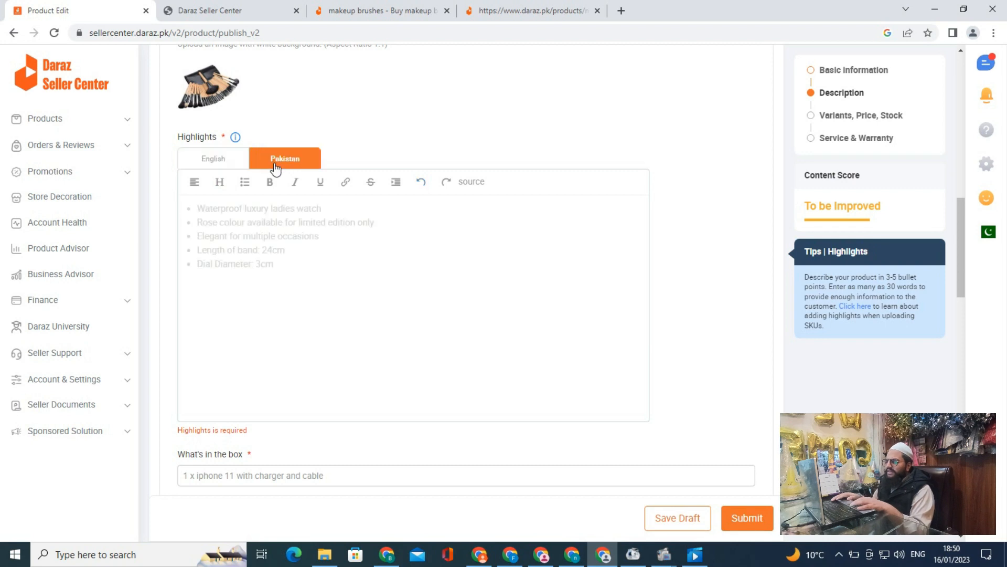
click(203, 160)
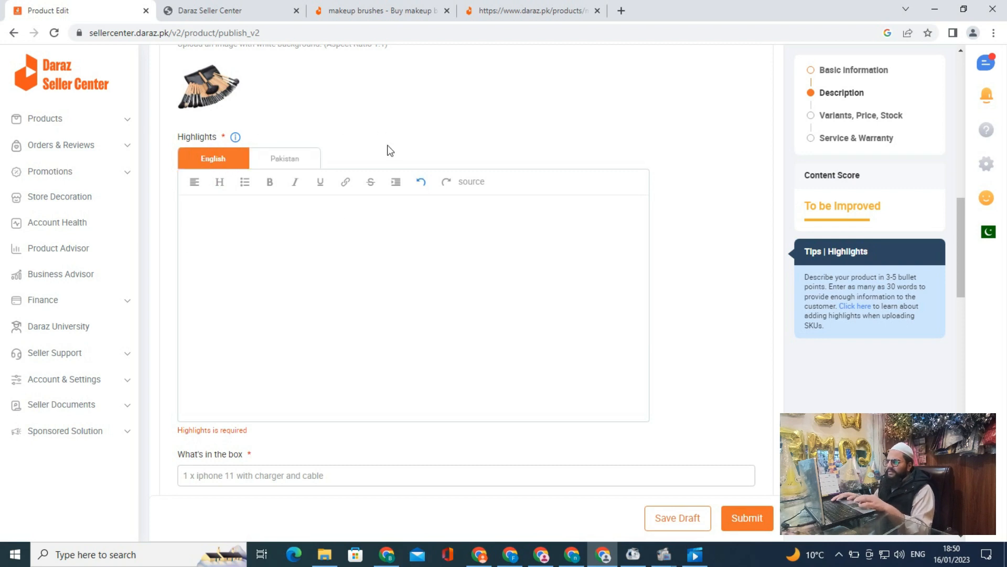
scroll(390, 151, up, 2)
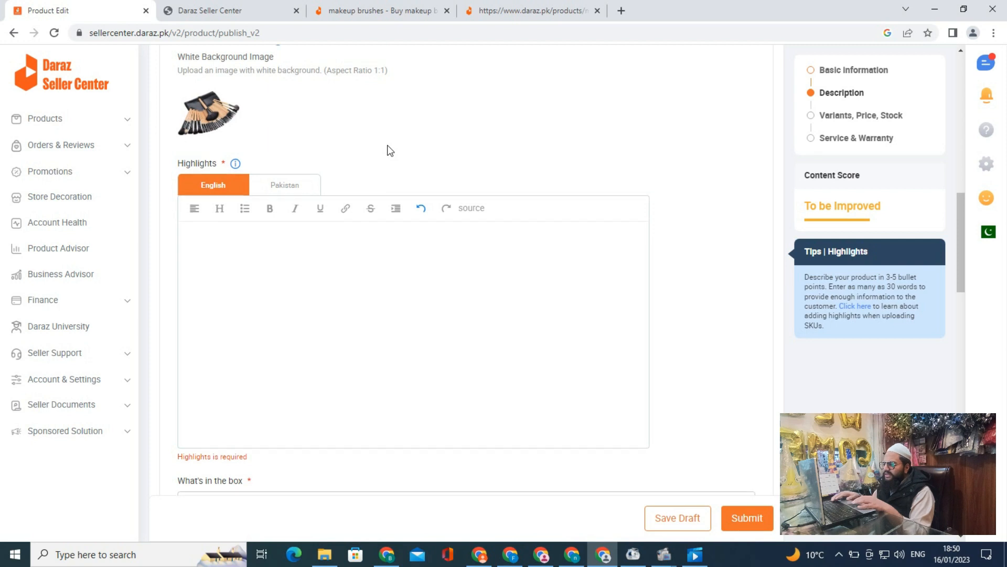
click(232, 262)
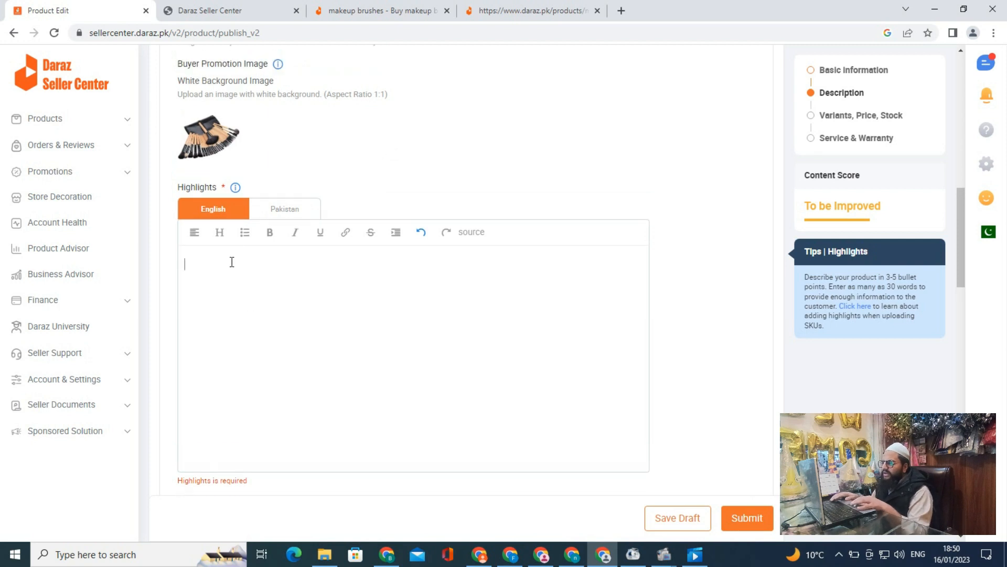
text(Produ)
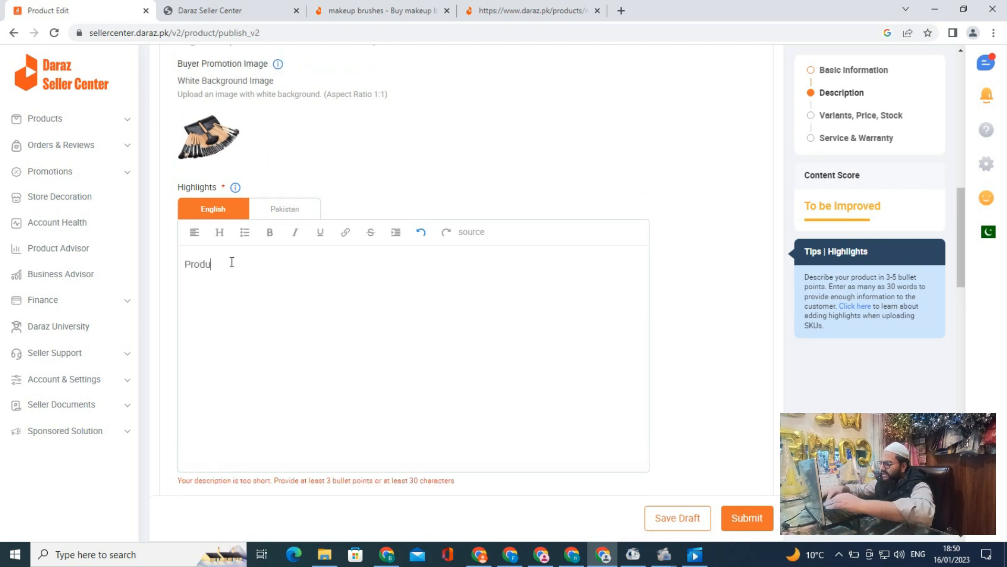
text(ct Deta)
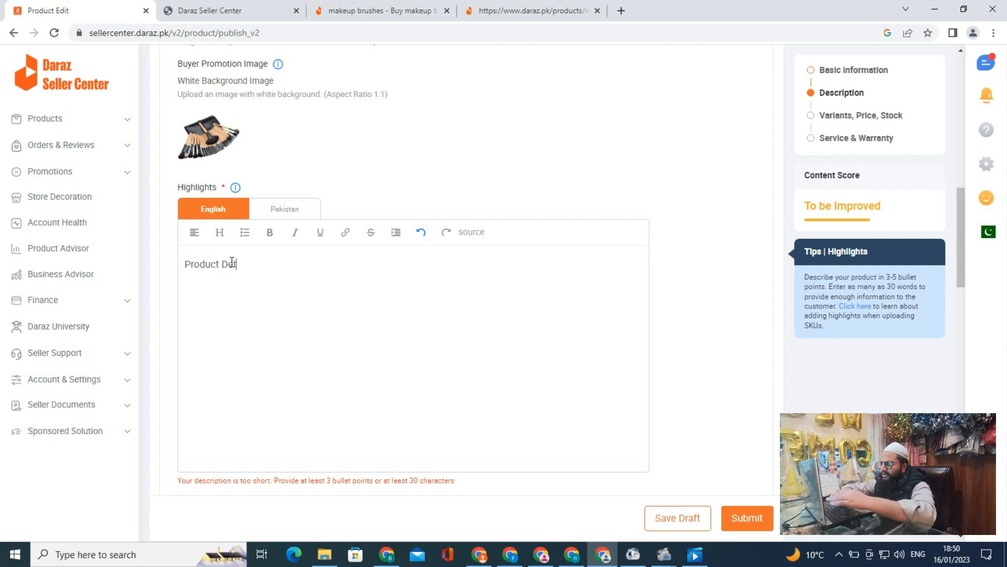
text(ils of)
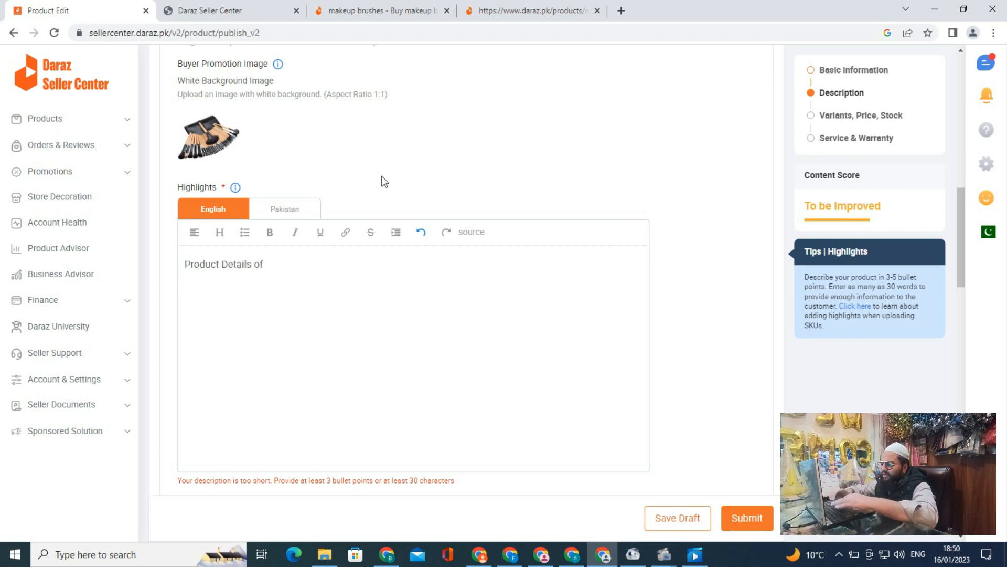
Copy the English product name and append it to the "Product Details of" line in the English highlights, ending with a colon.
scroll(385, 182, up, 12)
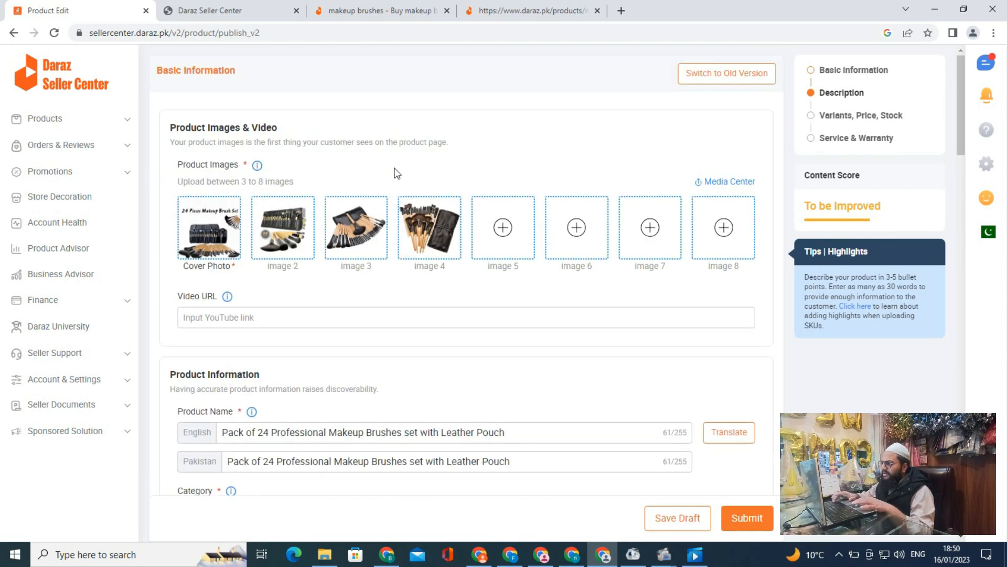
click(445, 436)
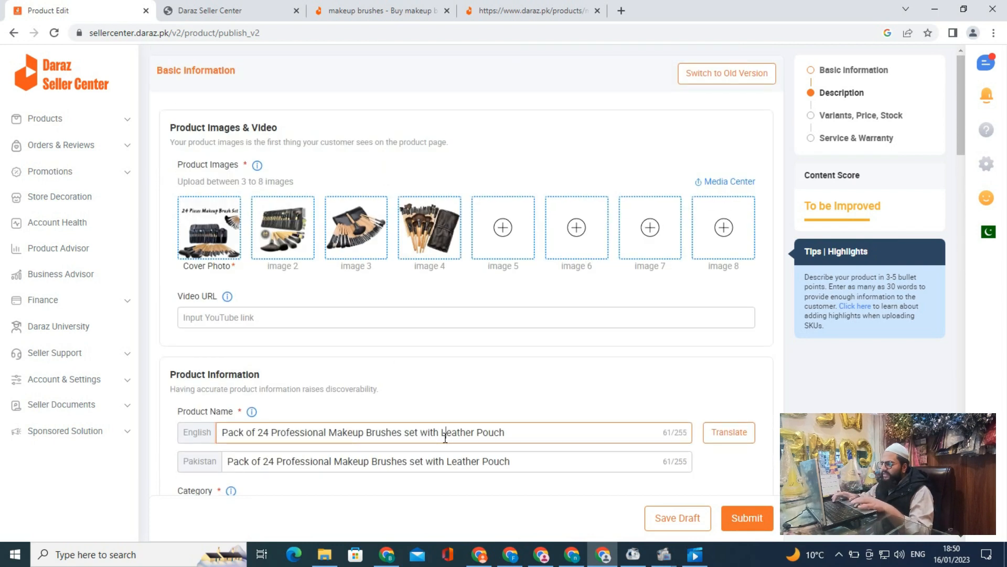
key(ctrl+a)
key(ctrl+c)
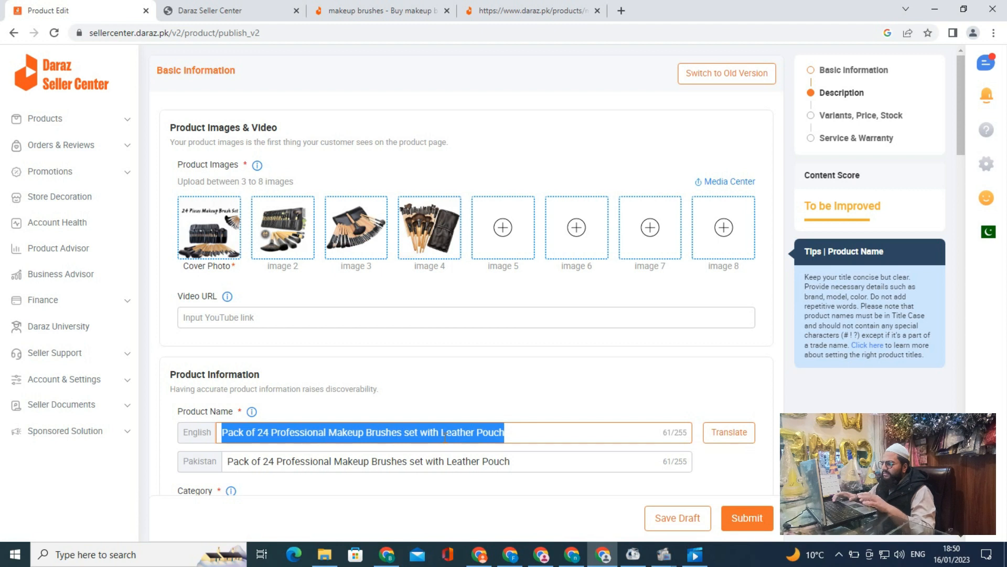
click(594, 380)
scroll(594, 380, down, 2)
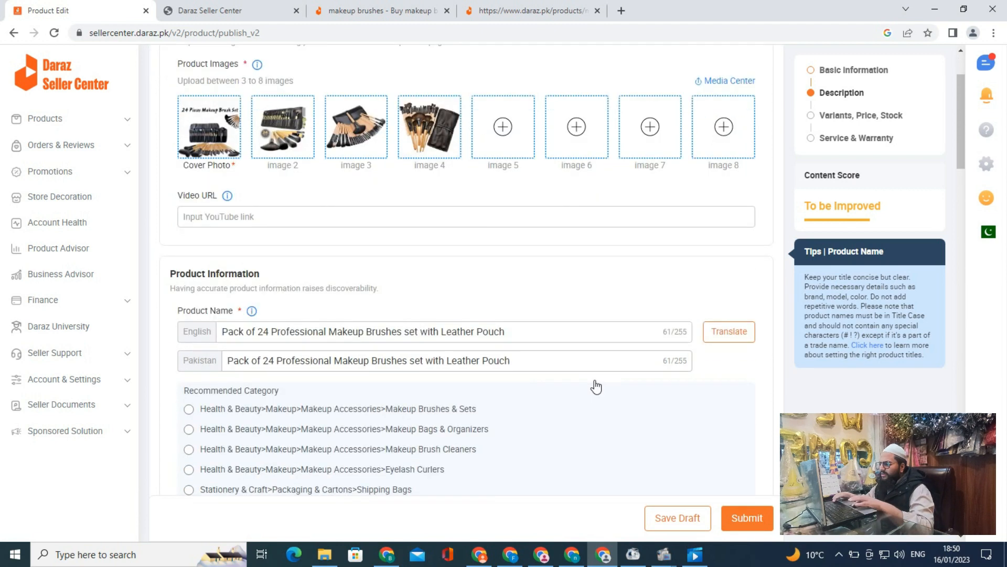
scroll(595, 386, down, 10)
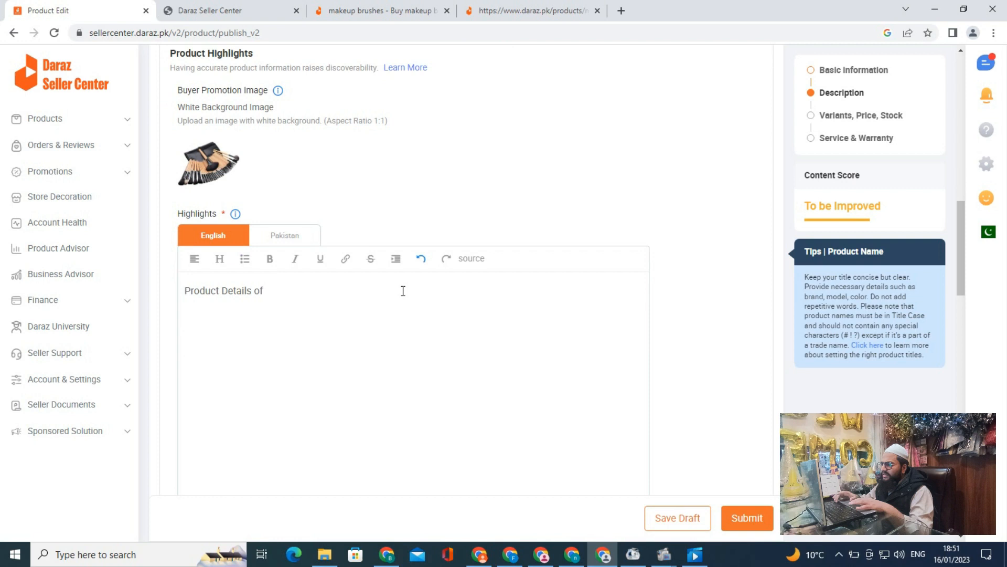
click(353, 253)
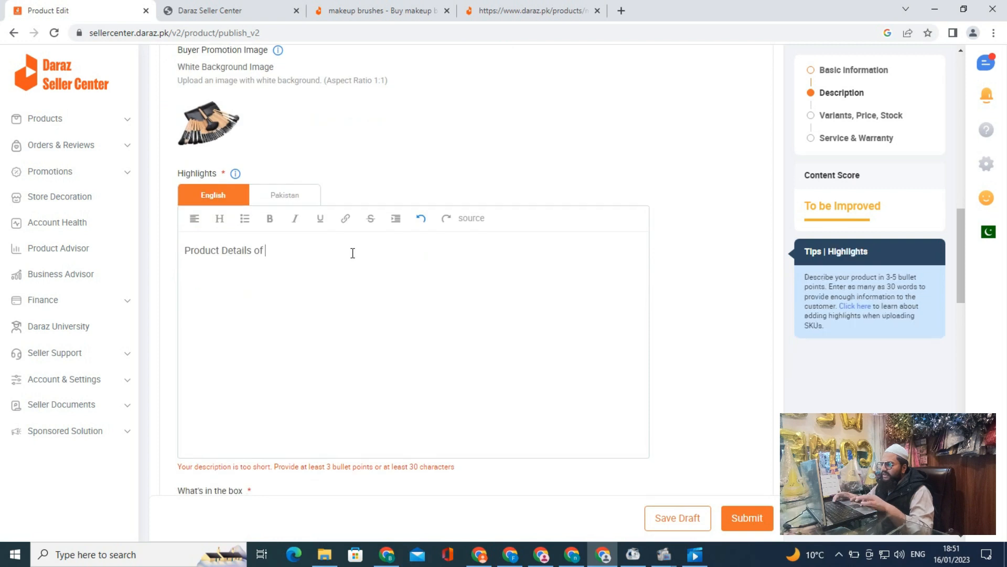
key(ctrl+v)
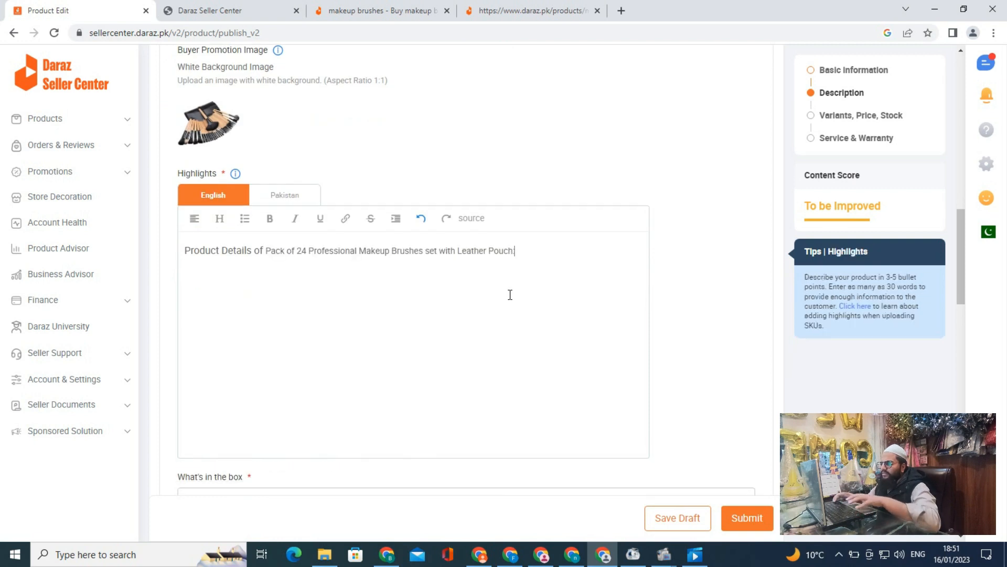
Make the entire highlights heading line bold and start a new line beneath it.
key(ctrl+a)
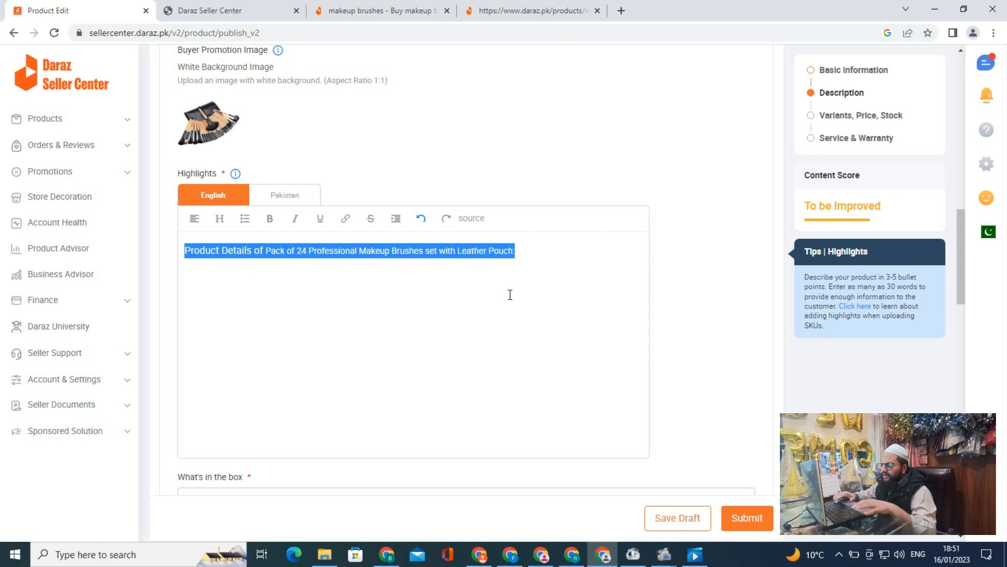
click(270, 218)
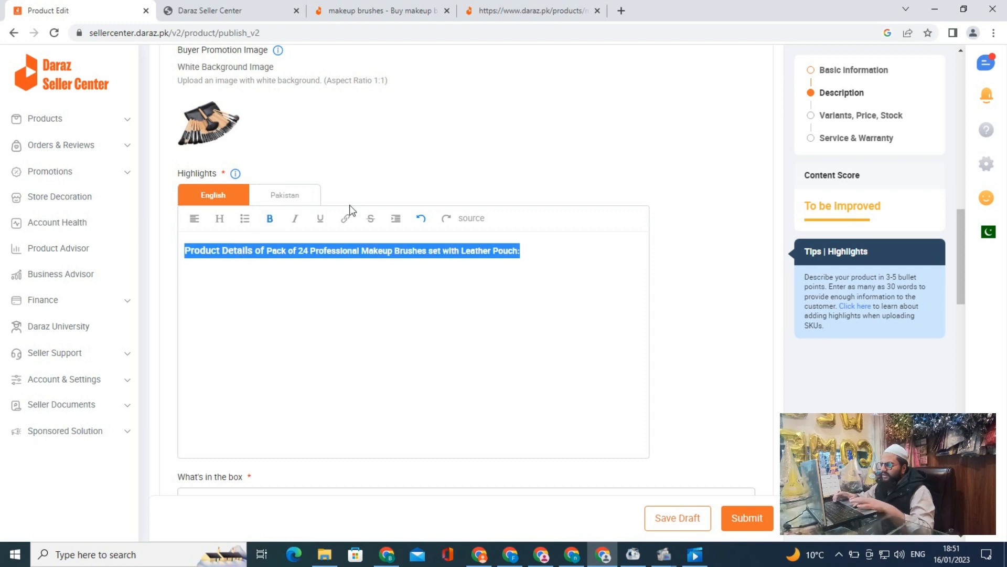
click(527, 251)
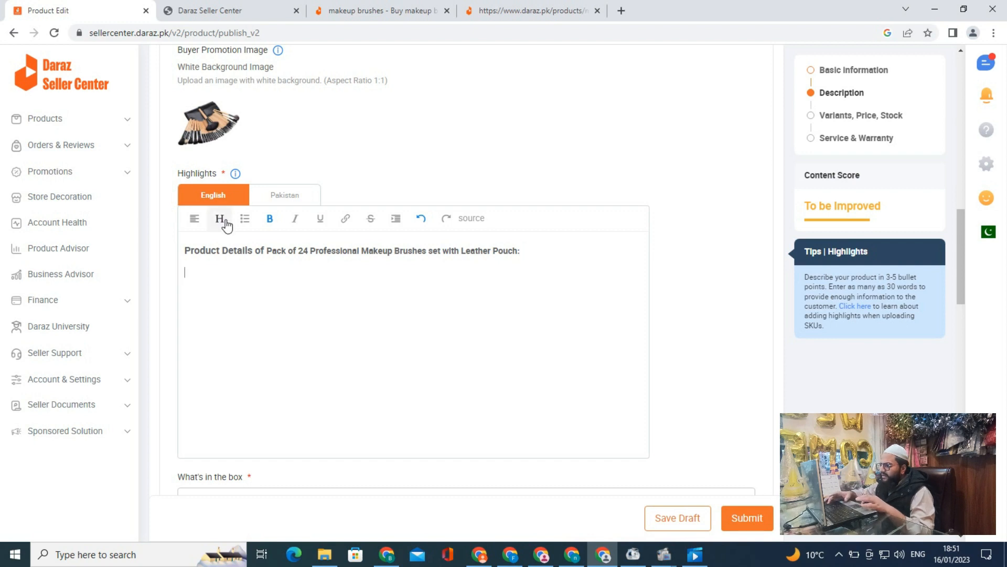
Start an unordered list under the highlights heading with the first bullet "High Quality Makeup Brushes".
click(245, 222)
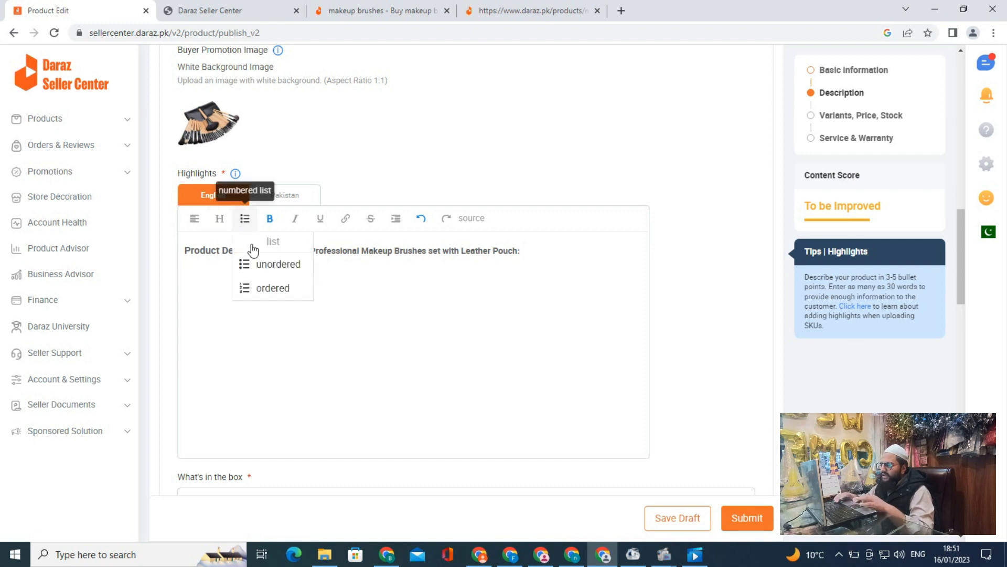
click(246, 265)
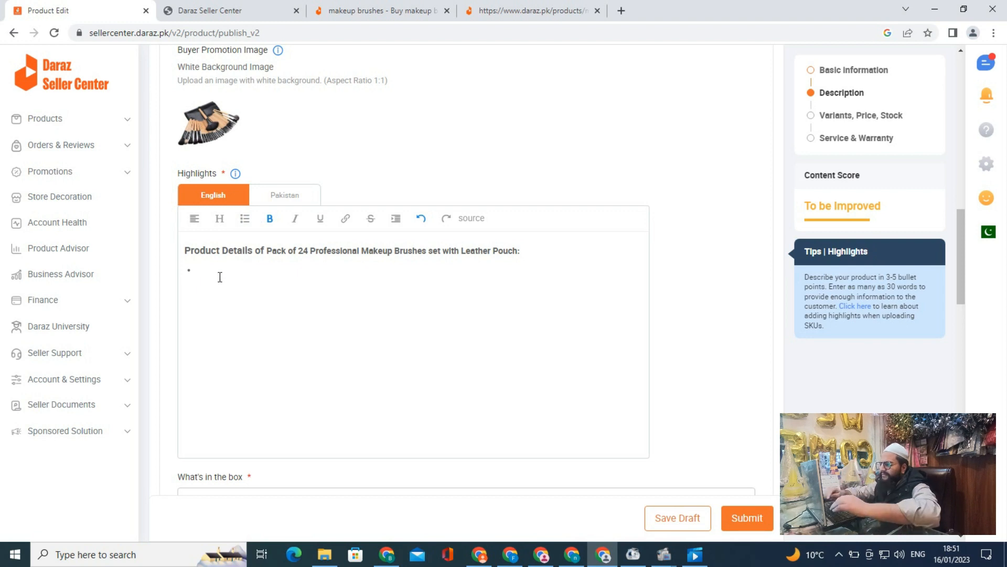
text(YHigh)
key(BackSpace)
key(BackSpace)
key(BackSpace)
key(BackSpace)
key(BackSpace)
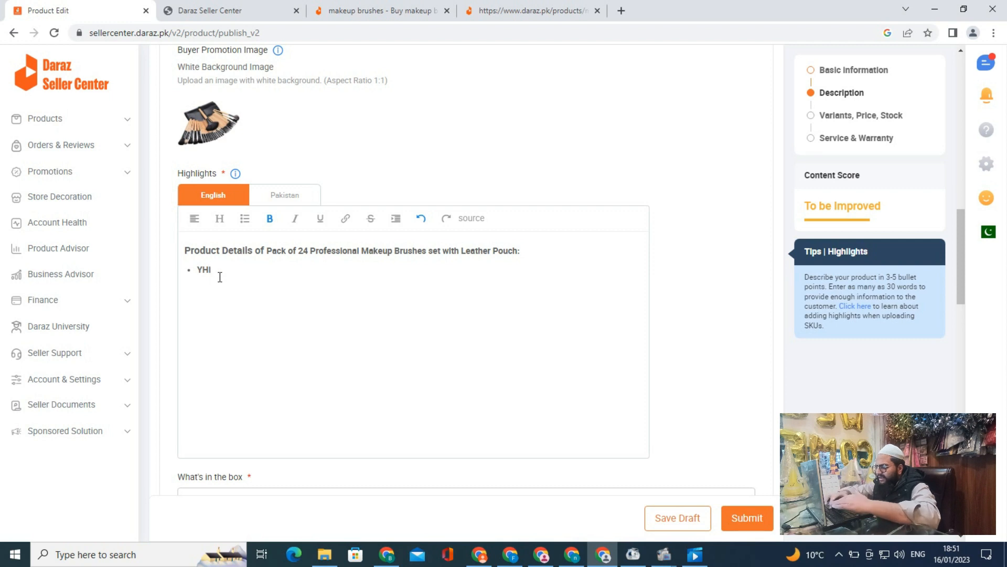
text(Hig)
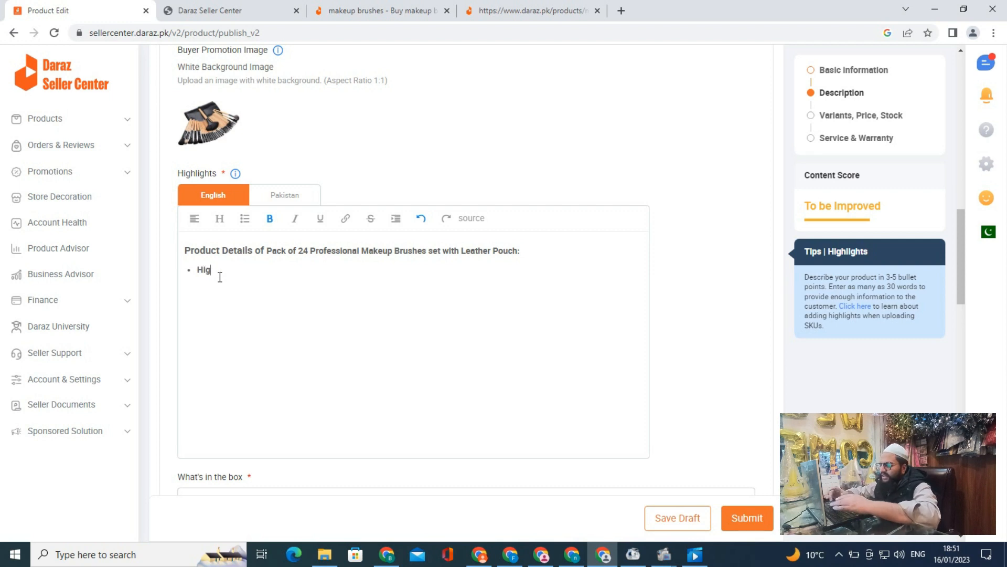
text(h Quality)
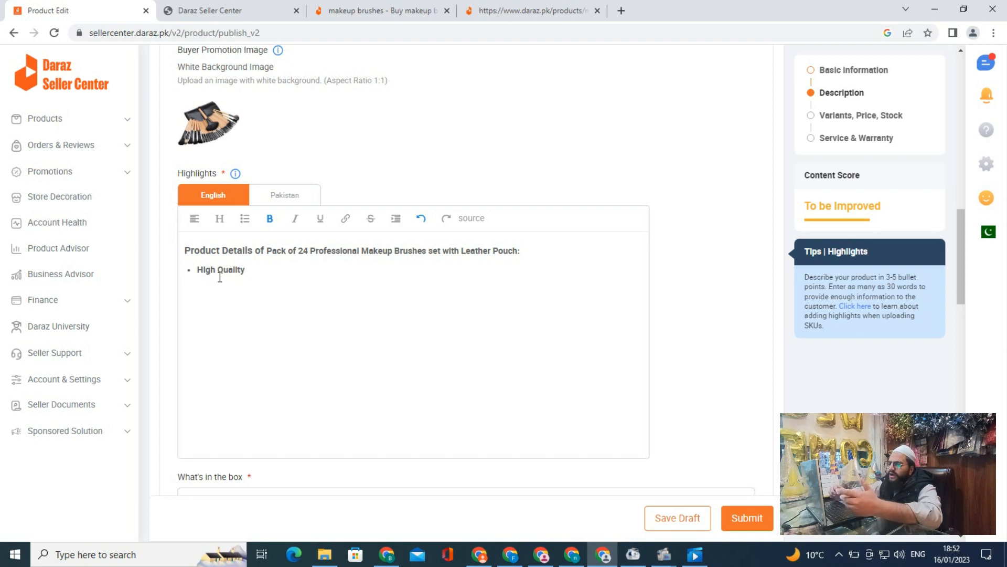
text(Makeup)
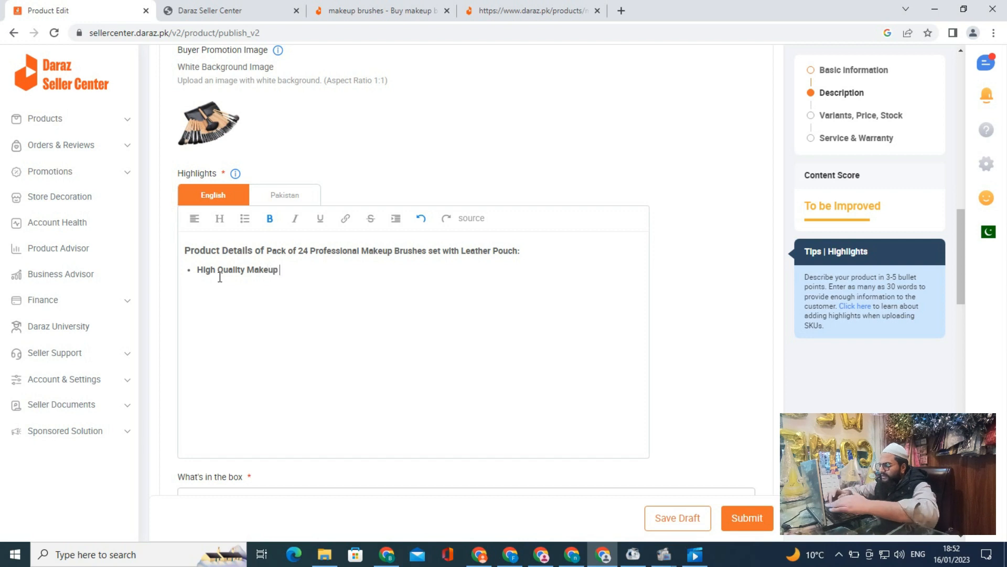
text( B)
key(BackSpace)
text(Br)
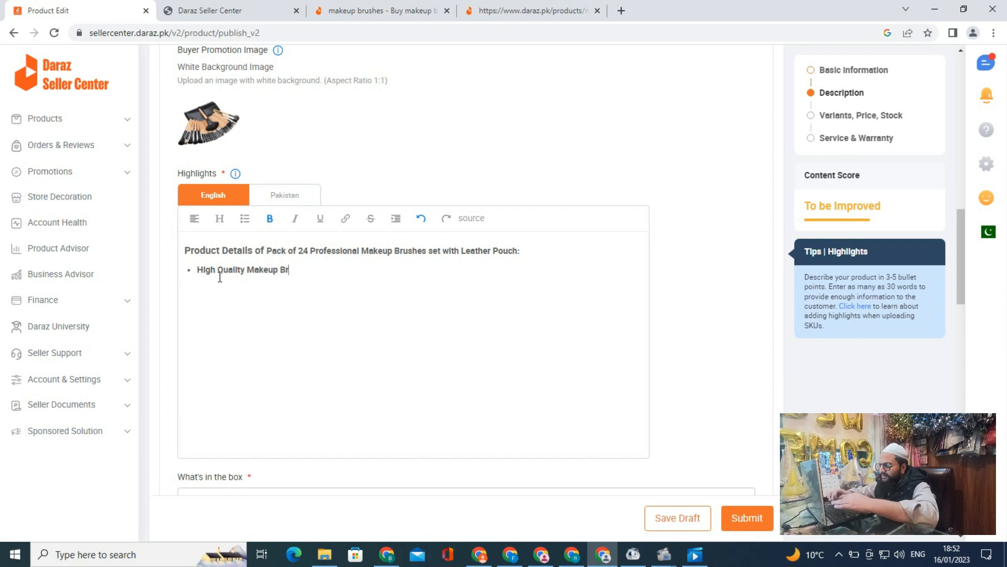
text(ushes )
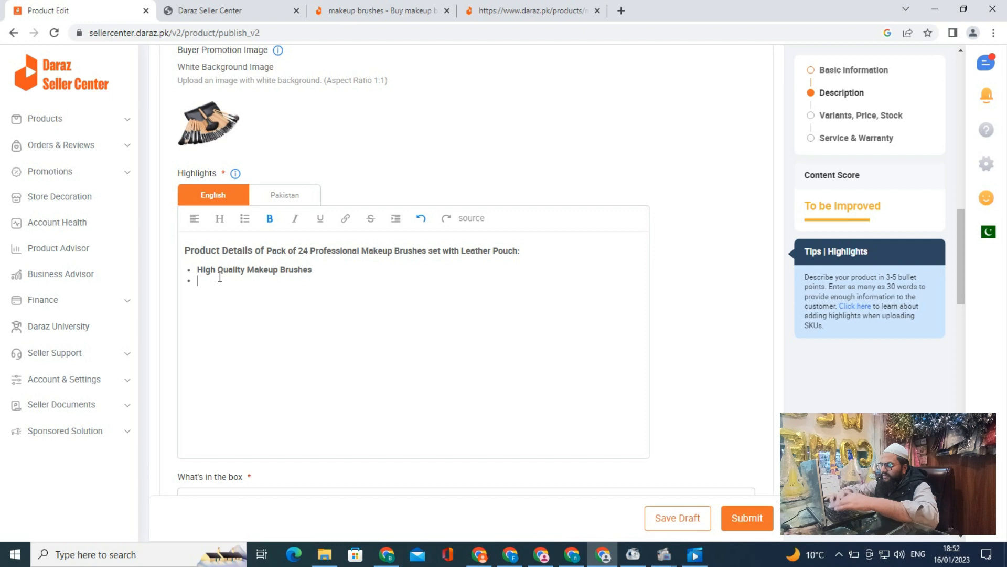
Add the second highlights bullet "Soft & Silky Brushes".
text(Soft )
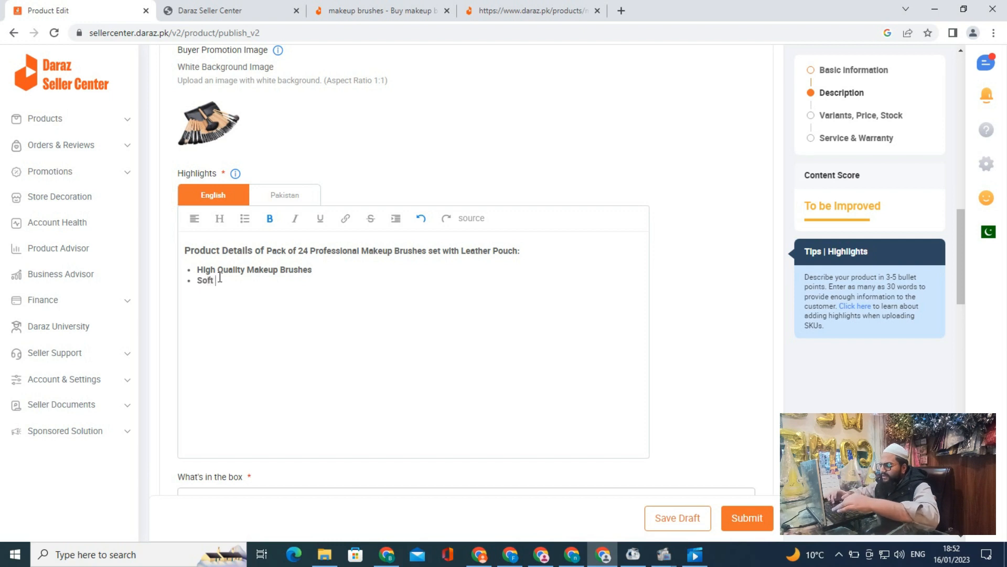
text(&)
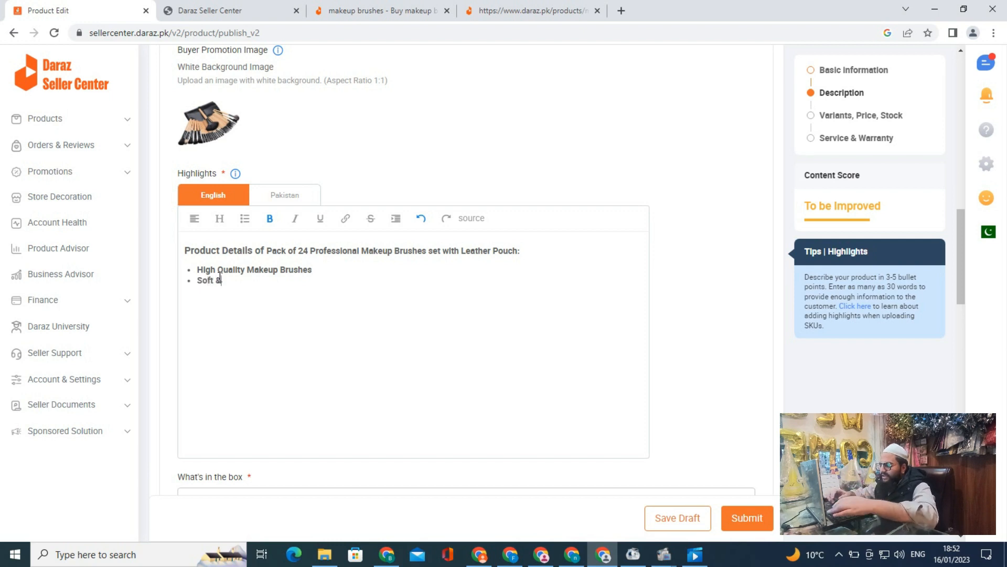
text( Silk)
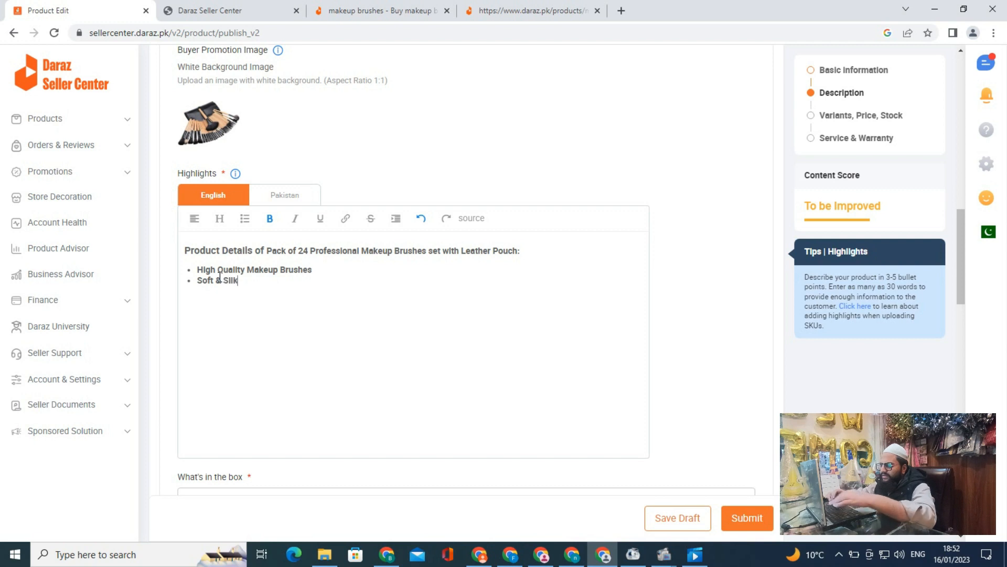
text(y Brushes )
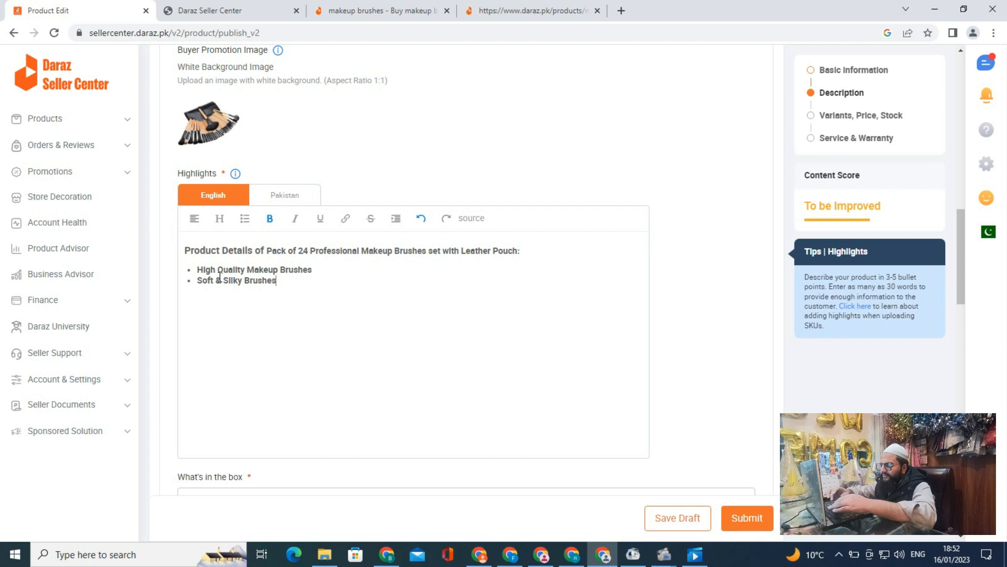
Add the highlights bullets "24 Pieces" and "Express Delivery In Islamabad" to the end of the list.
text(Pack of)
key(BackSpace)
key(BackSpace)
key(BackSpace)
key(BackSpace)
key(BackSpace)
key(BackSpace)
key(BackSpace)
text(24 Pie)
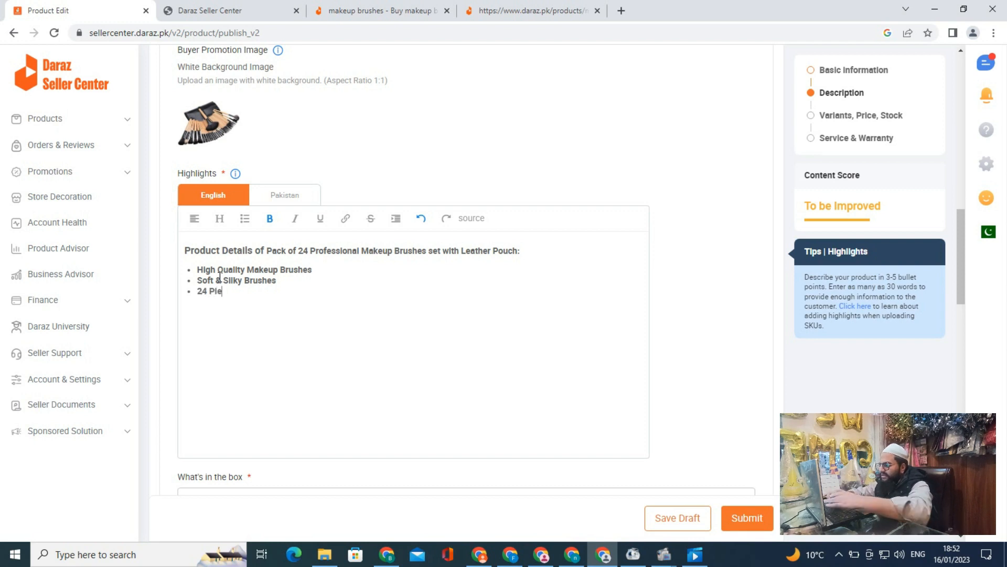
text(ces Express Delivery In I)
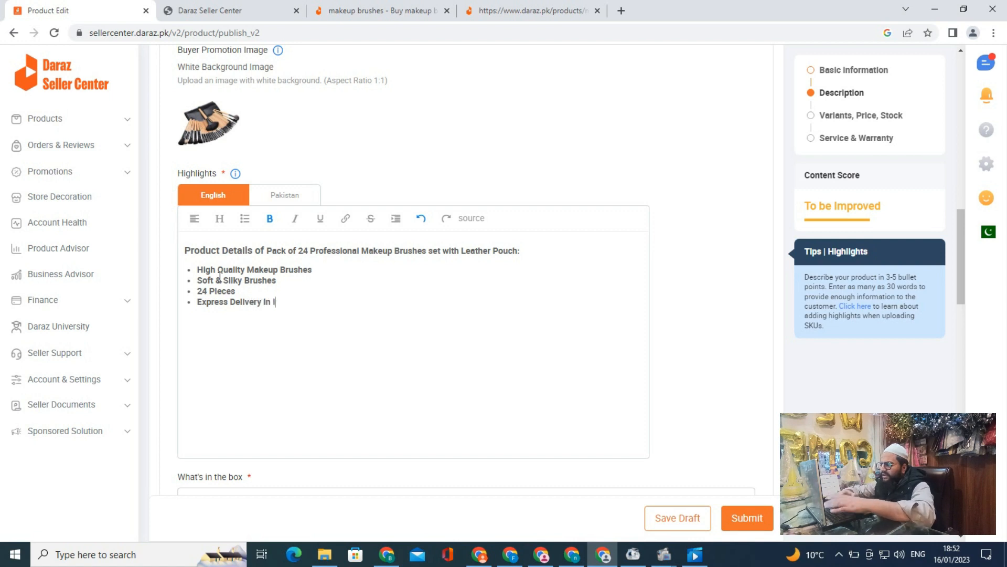
text(slamabad)
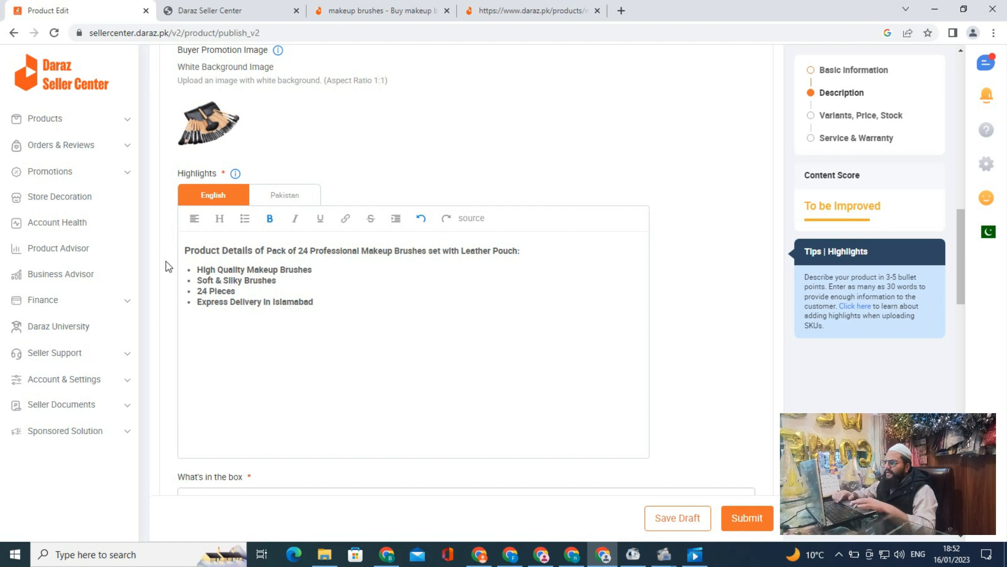
Enter "1 x pack of 24 pieces makeup brushes set" as what's in the box.
scroll(166, 260, down, 2)
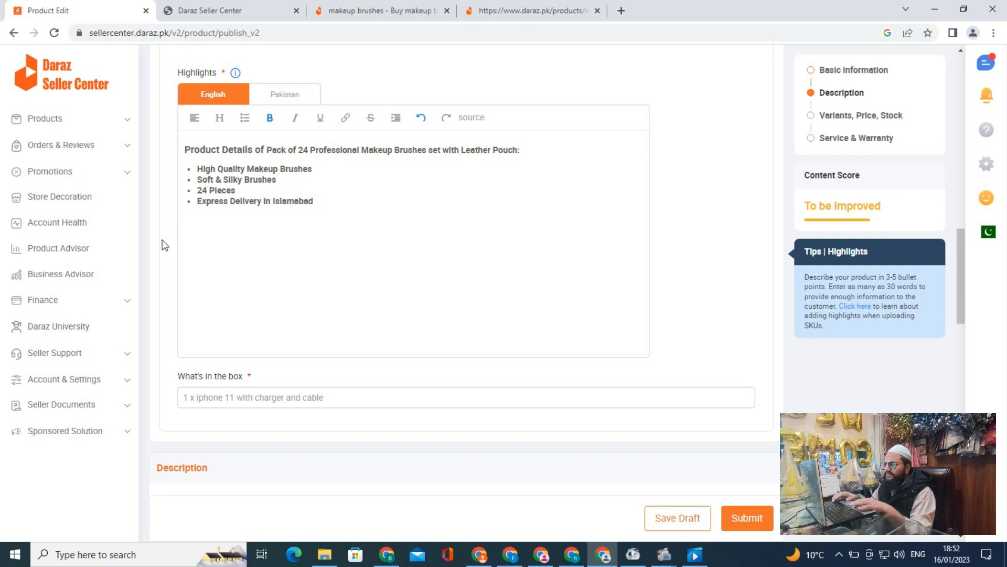
scroll(169, 249, down, 2)
scroll(169, 248, up, 3)
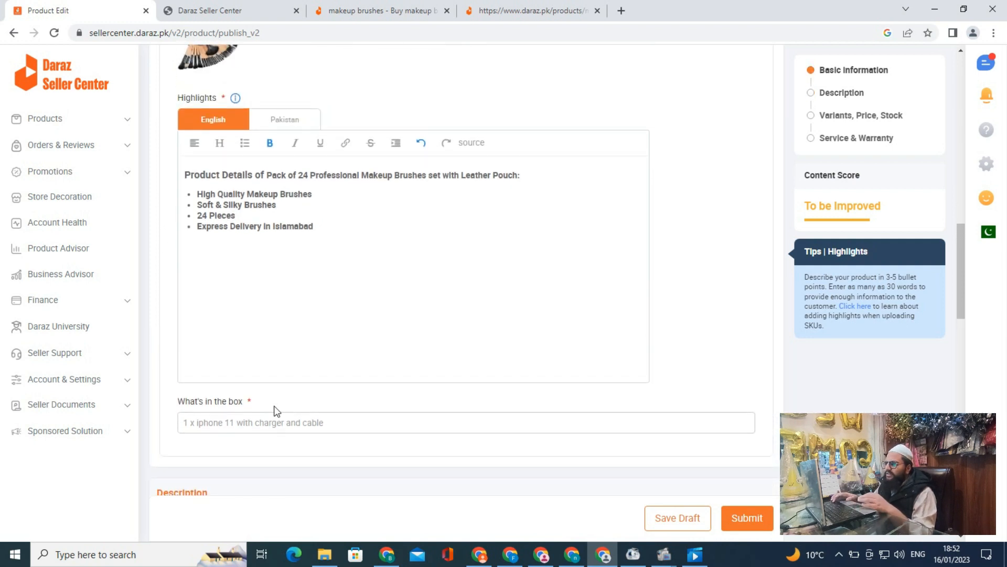
click(229, 422)
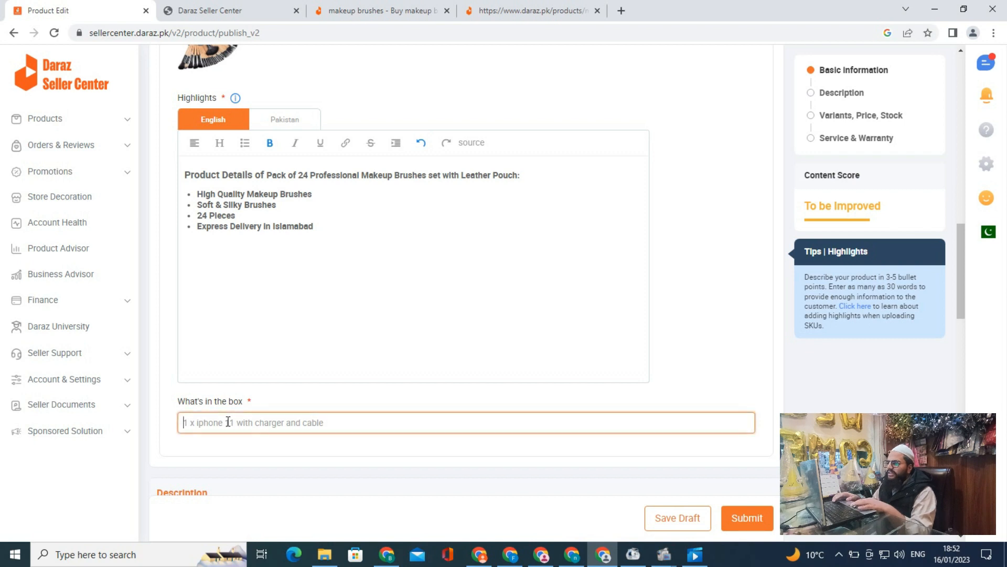
click(282, 398)
scroll(282, 398, down, 1)
scroll(282, 401, down, 3)
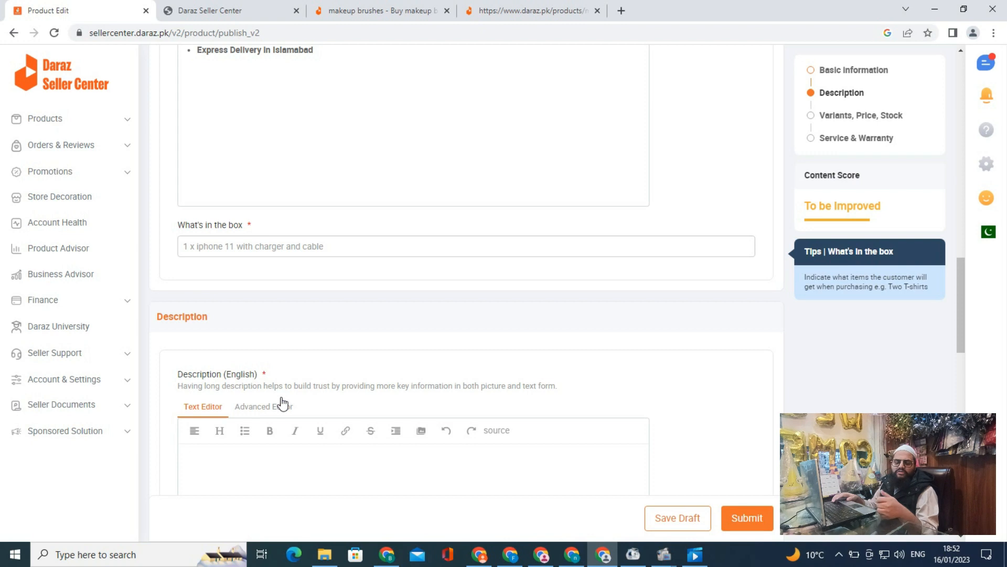
click(233, 246)
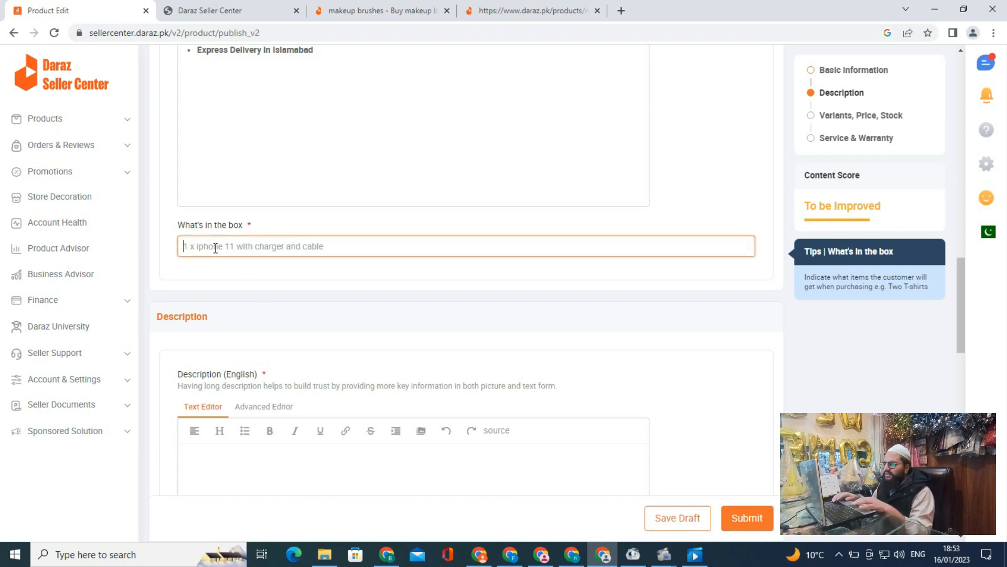
text(1)
key(BackSpace)
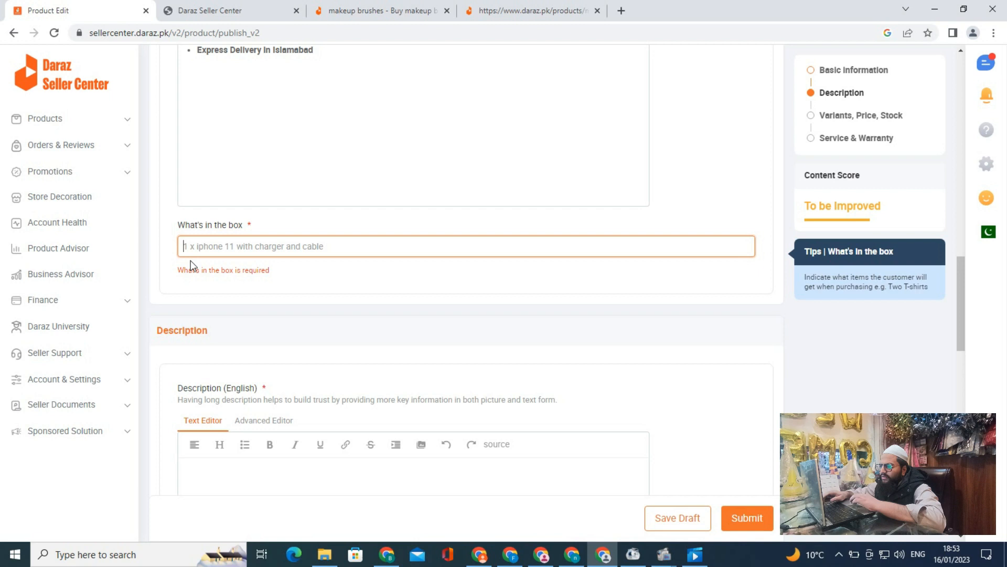
text(1)
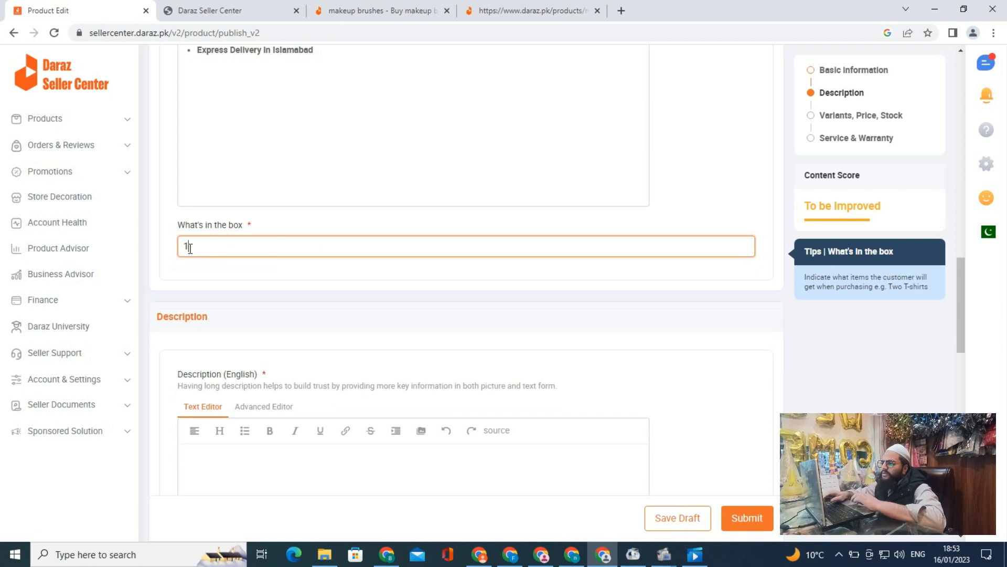
text(x)
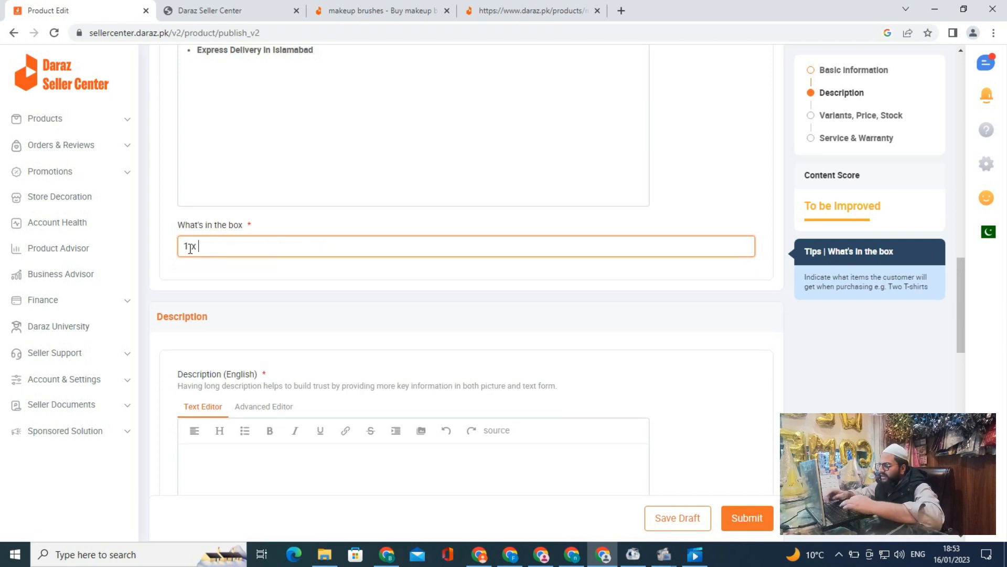
text( p)
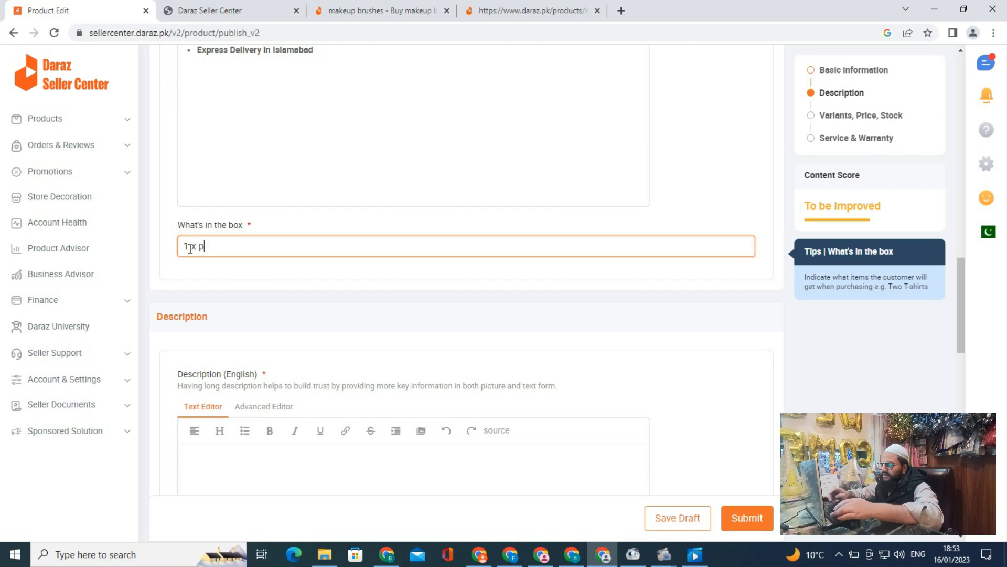
text(ack of )
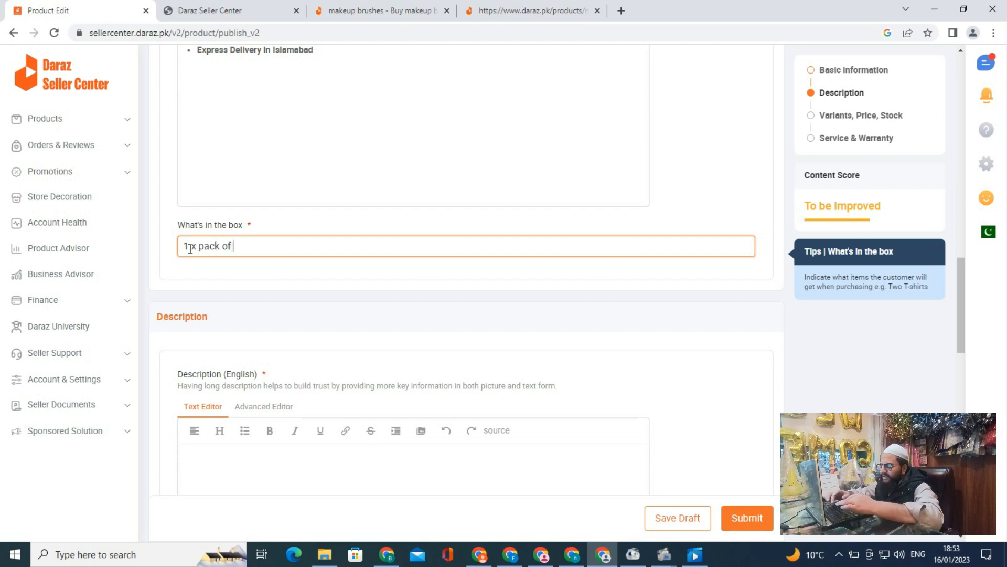
text(24 p)
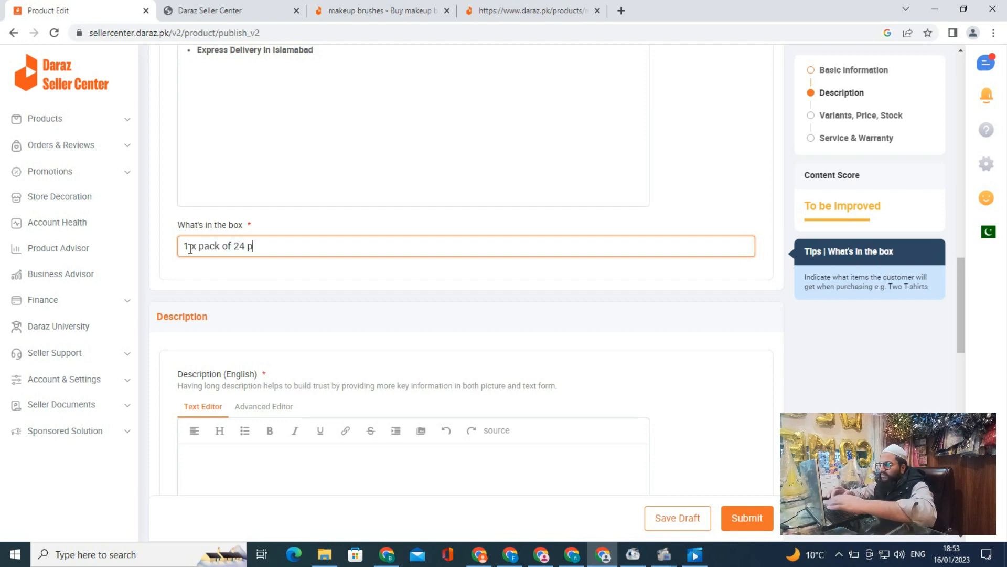
text(ieces m)
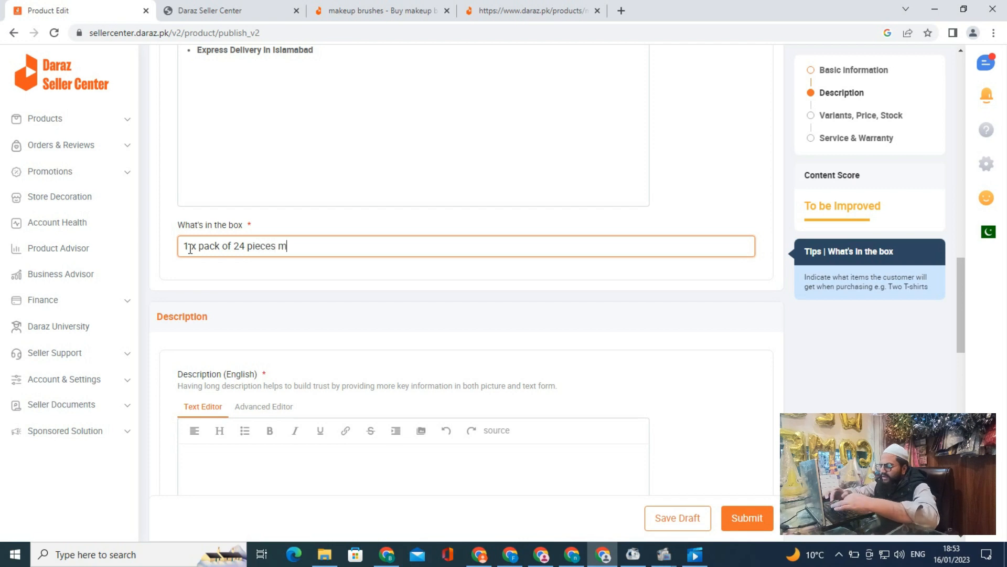
text(akeup b)
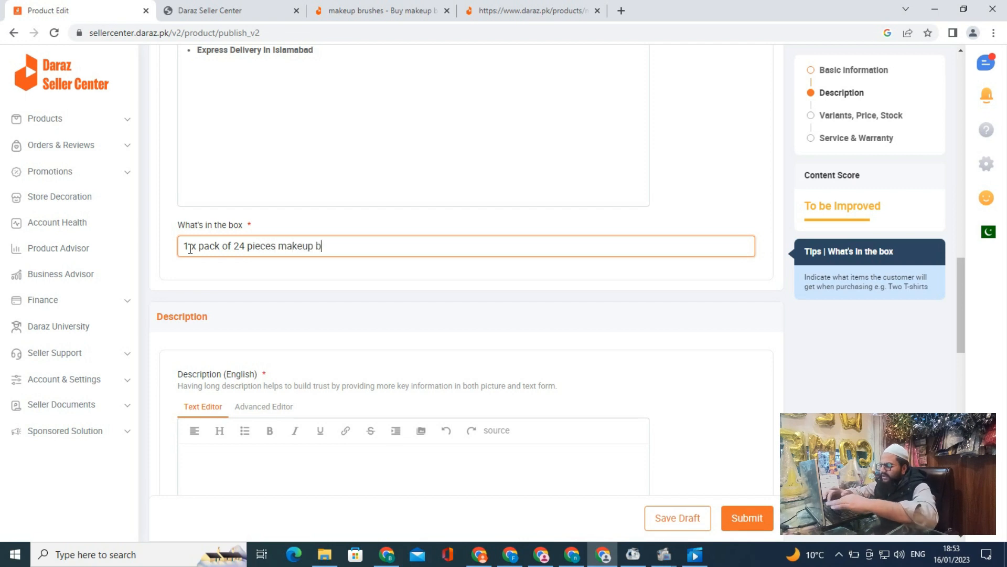
text(rushes set)
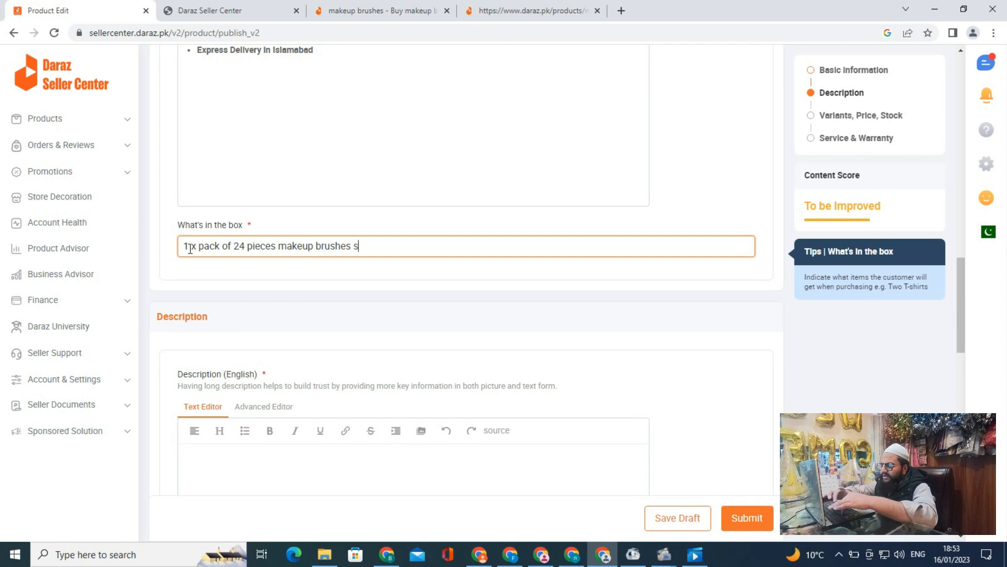
click(264, 276)
Copy the full highlights text, heading and all four bullets, into the English description.
scroll(265, 277, down, 1)
scroll(264, 278, down, 5)
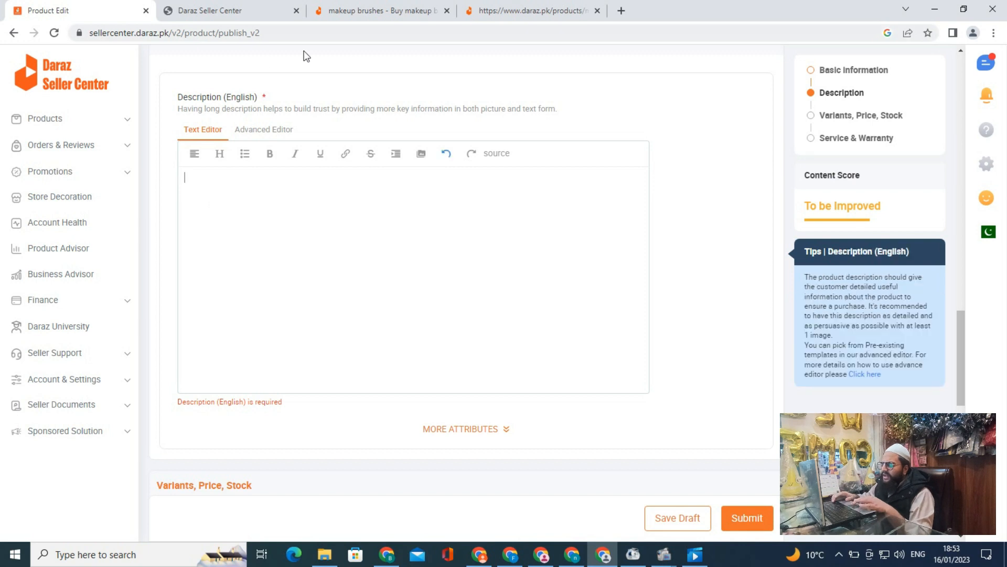
scroll(309, 75, up, 1)
scroll(308, 73, up, 13)
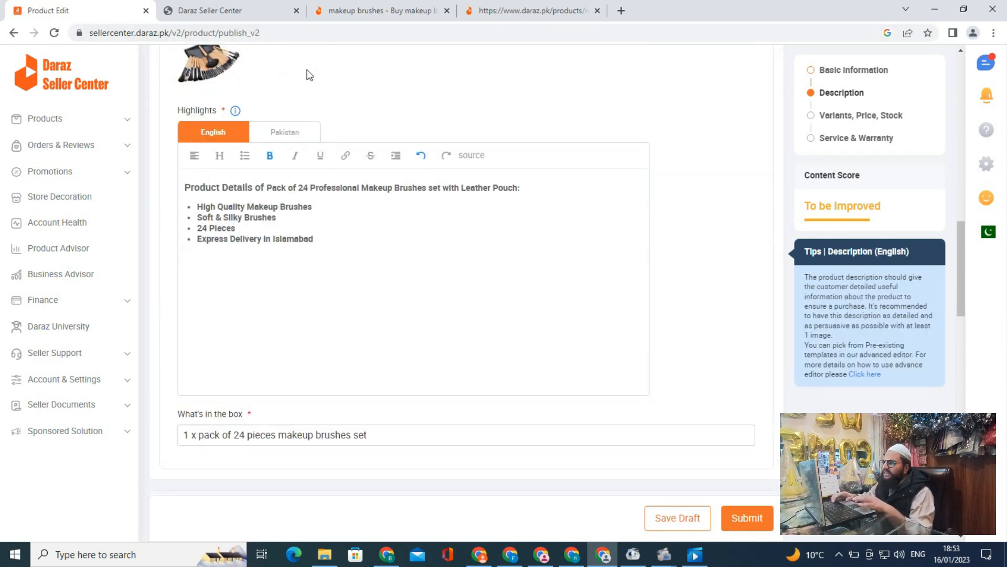
drag(315, 428, 185, 376)
key(ctrl+c)
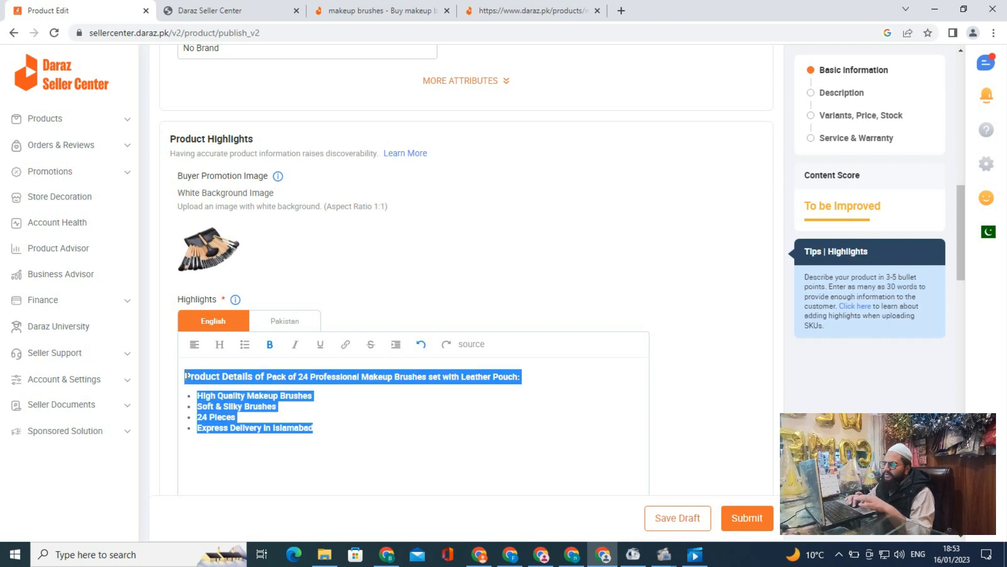
click(386, 462)
scroll(474, 280, down, 13)
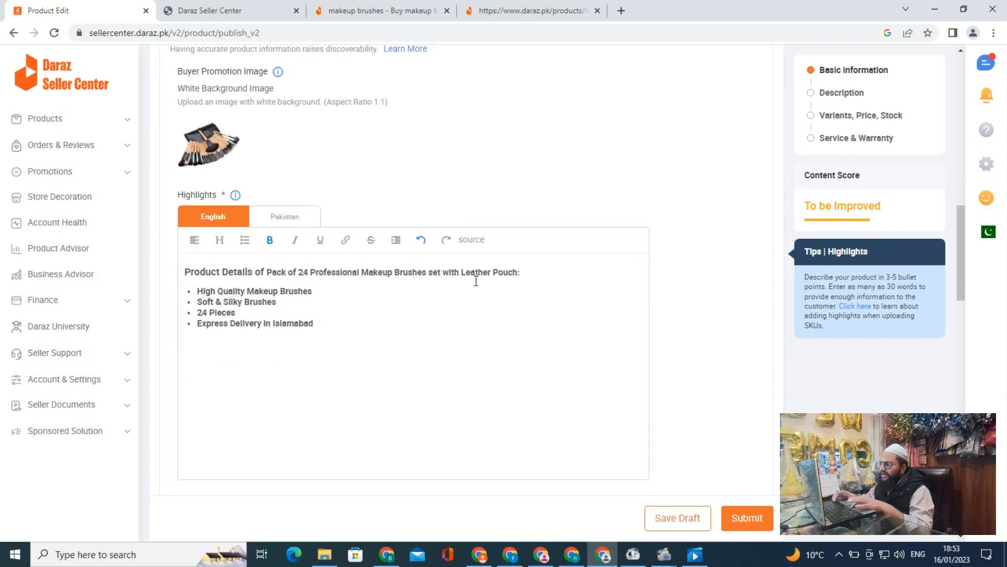
click(267, 170)
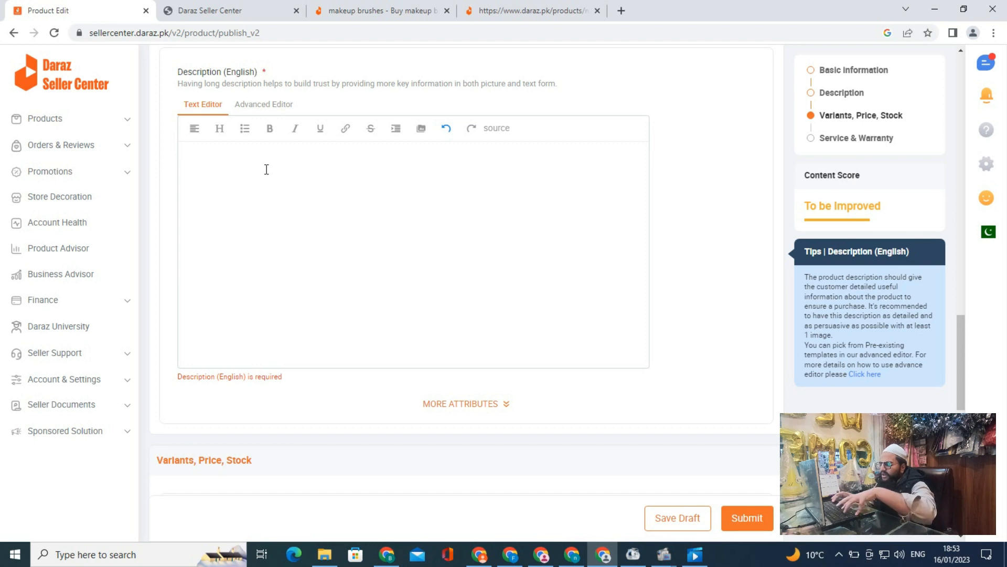
key(ctrl+v)
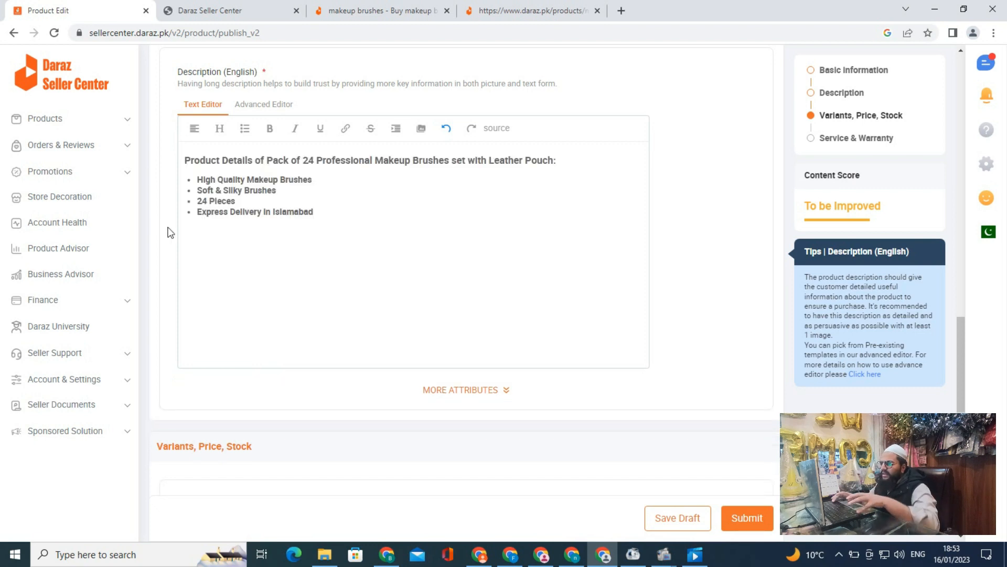
Expand the additional description attributes to examine the optional Urdu description, and collapse them again.
scroll(168, 233, down, 2)
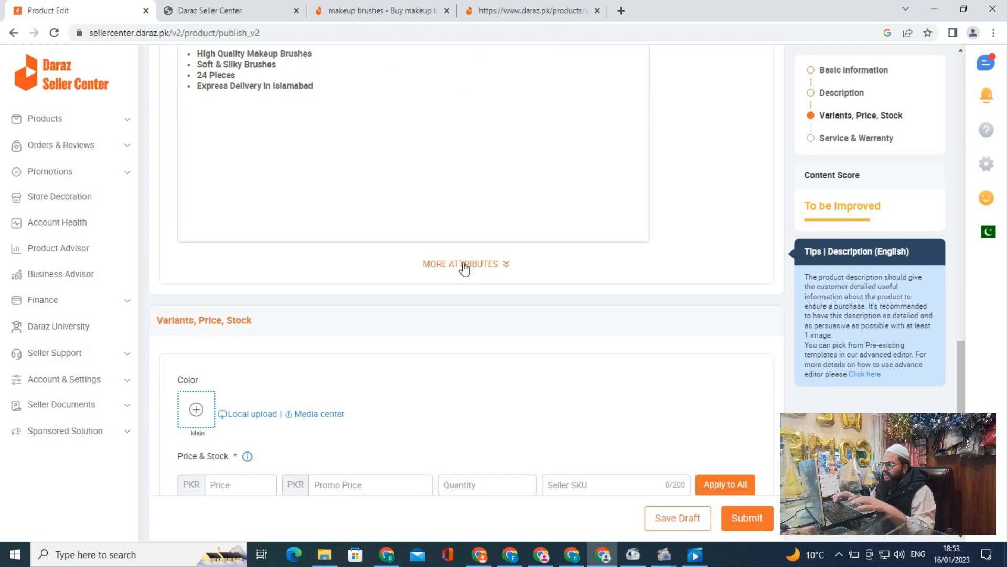
click(464, 265)
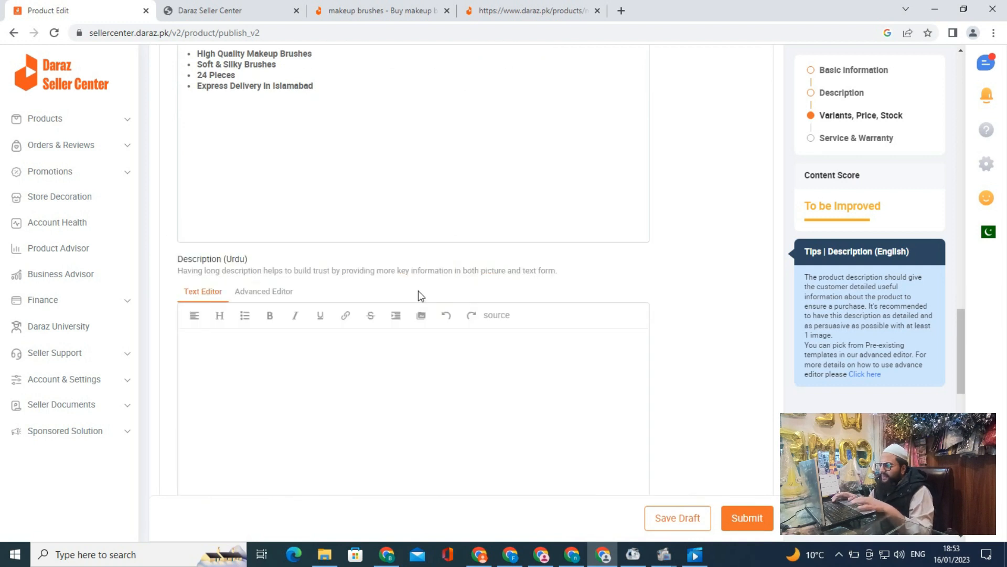
scroll(418, 291, down, 4)
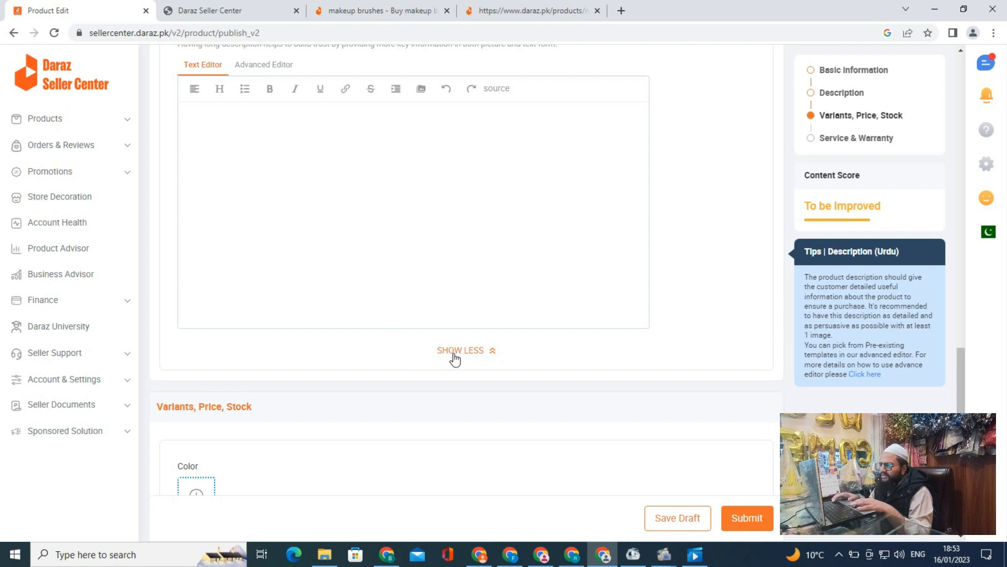
scroll(387, 207, up, 1)
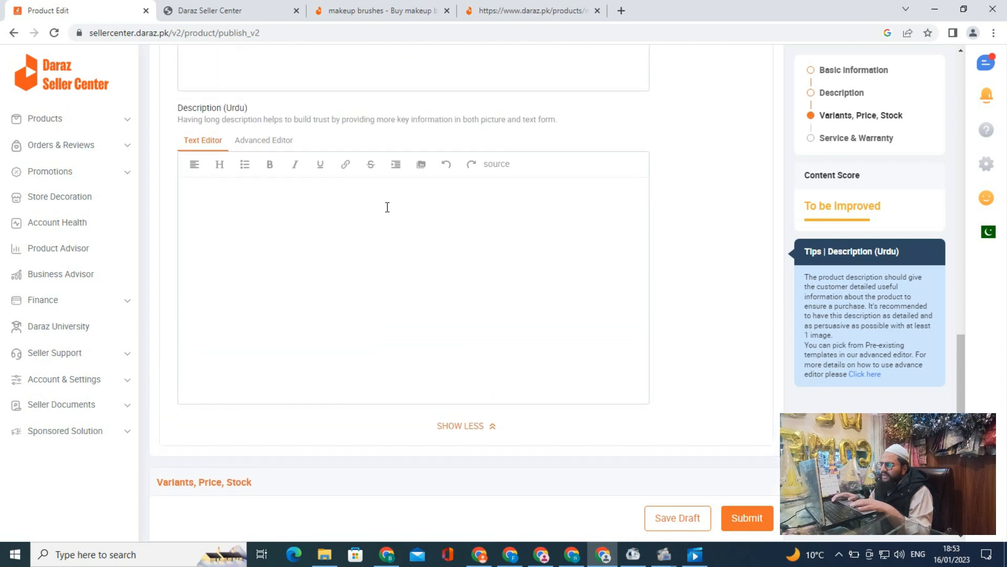
click(461, 426)
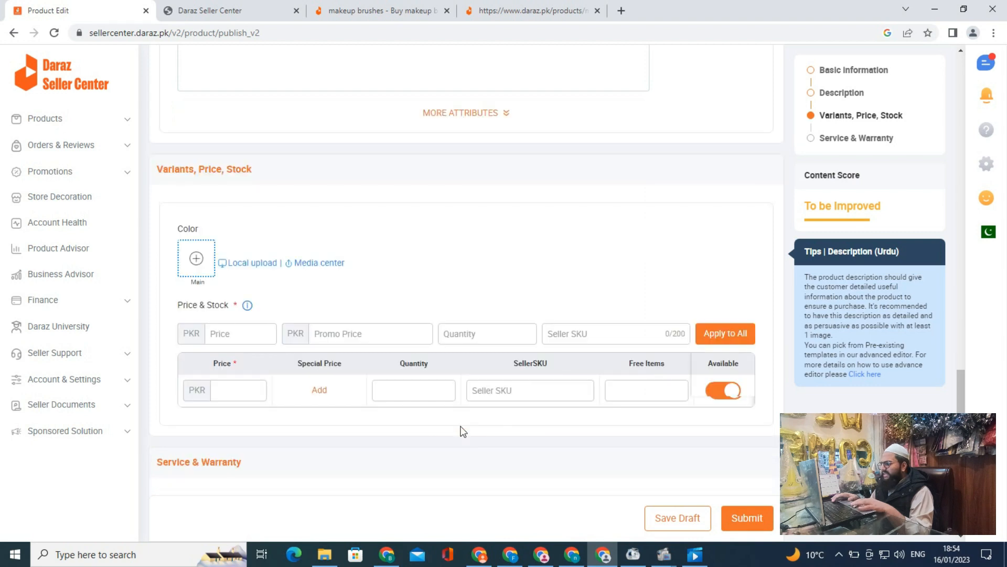
Add four brush set images from the media center to the Color variant, starting with the "24 Pieces Makeup Brush Set" picture as main.
scroll(412, 189, down, 1)
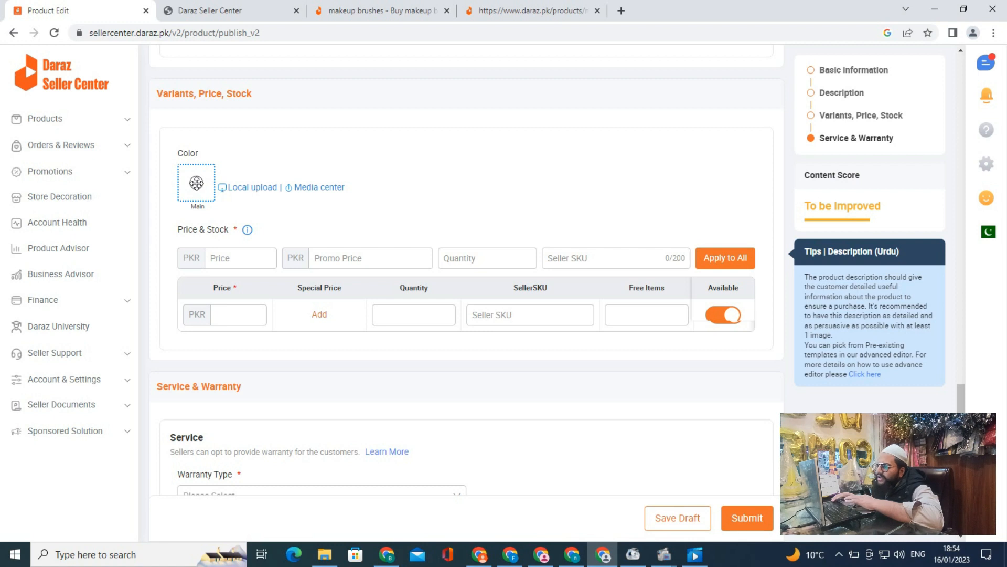
click(196, 183)
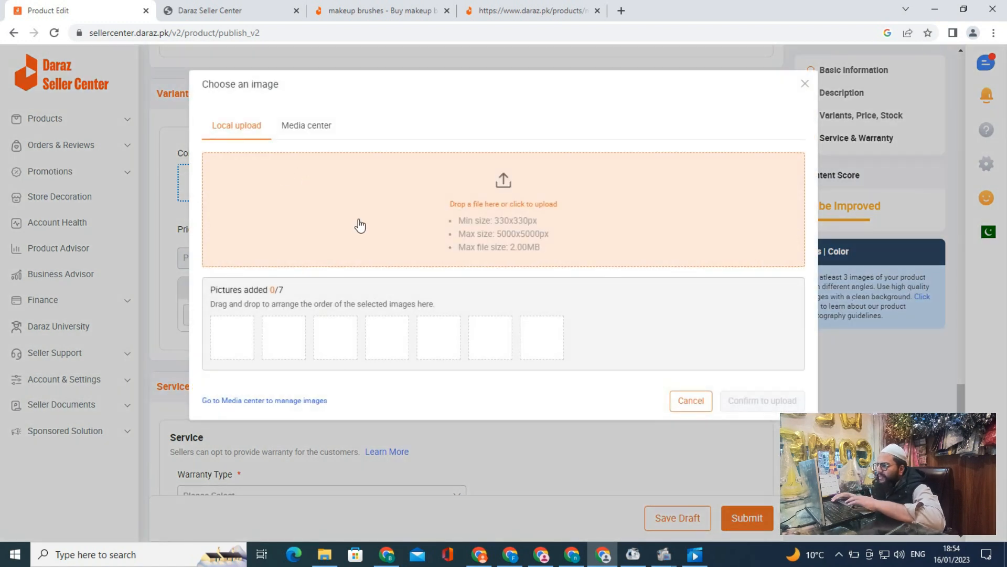
click(299, 125)
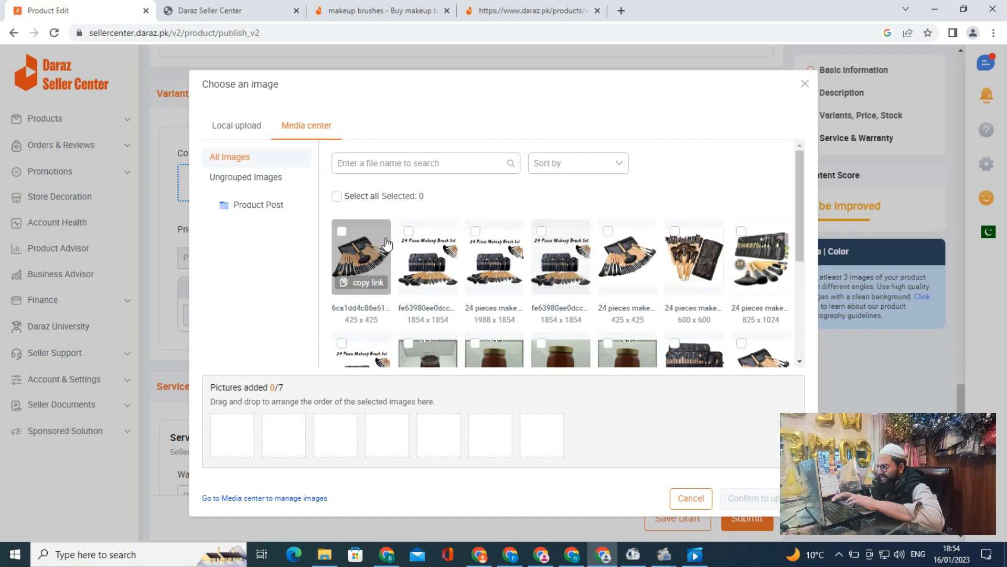
click(408, 232)
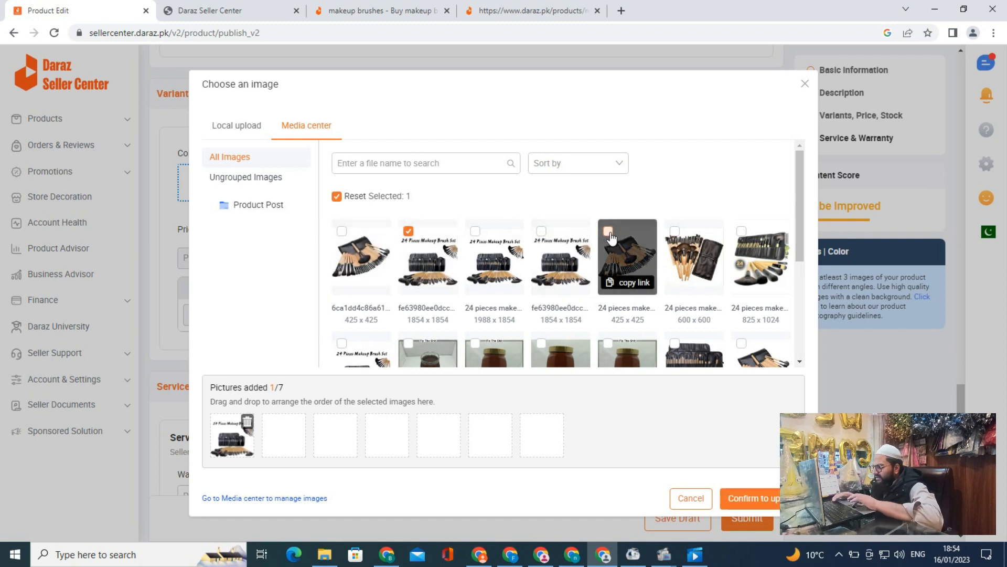
click(608, 232)
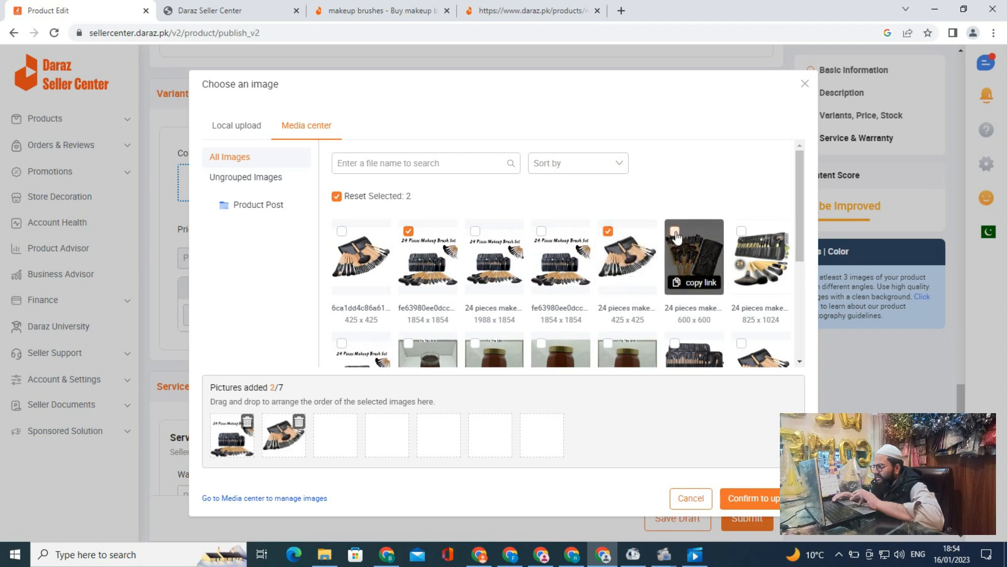
click(675, 232)
click(740, 231)
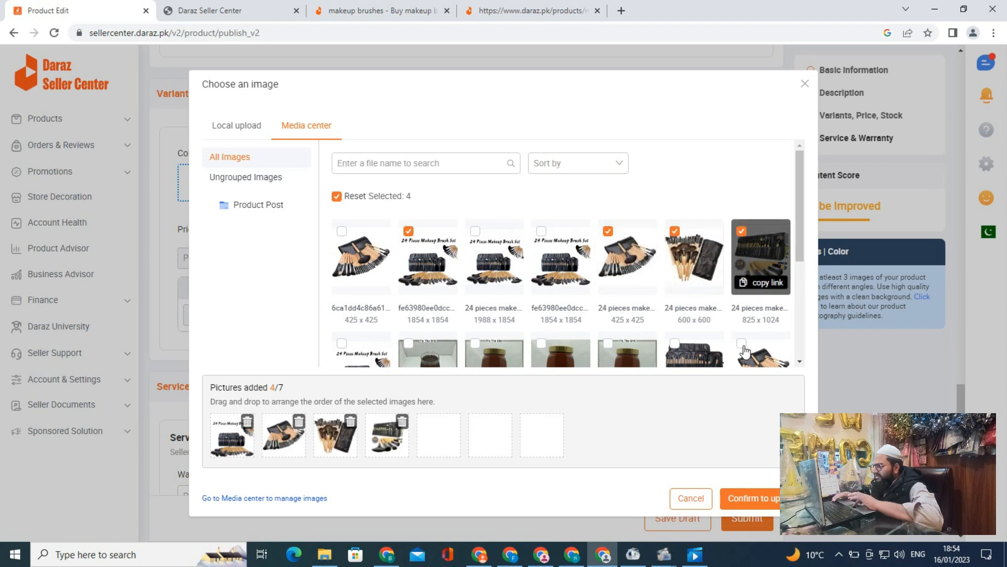
click(750, 500)
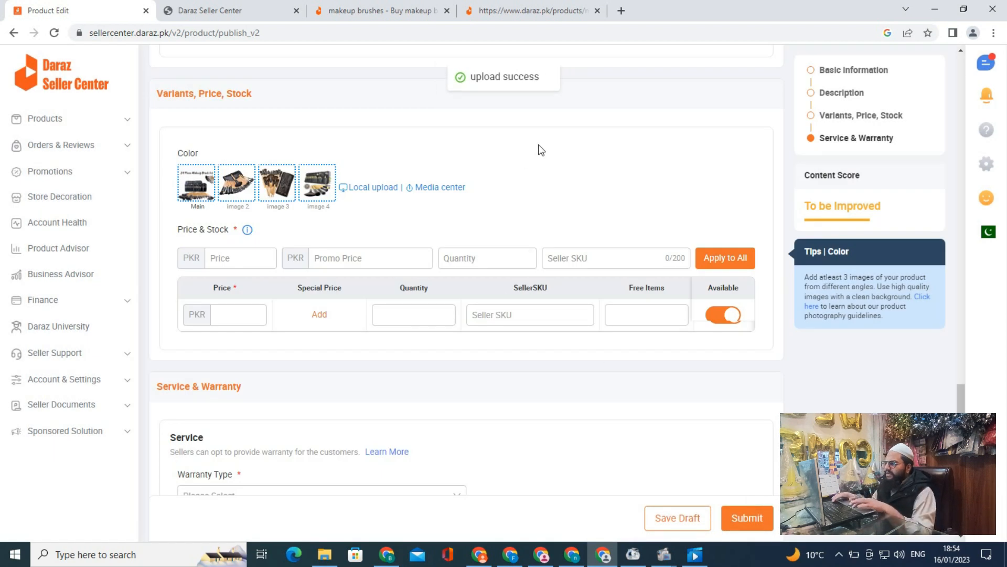
Set the regular price for all variants to PKR 300 under Price & Stock.
scroll(541, 150, down, 1)
click(249, 208)
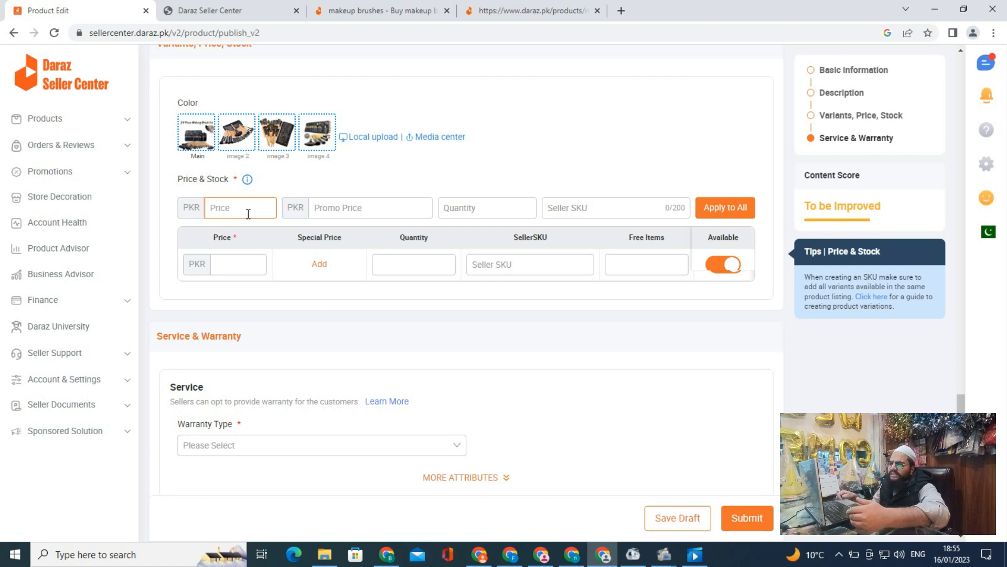
text(300)
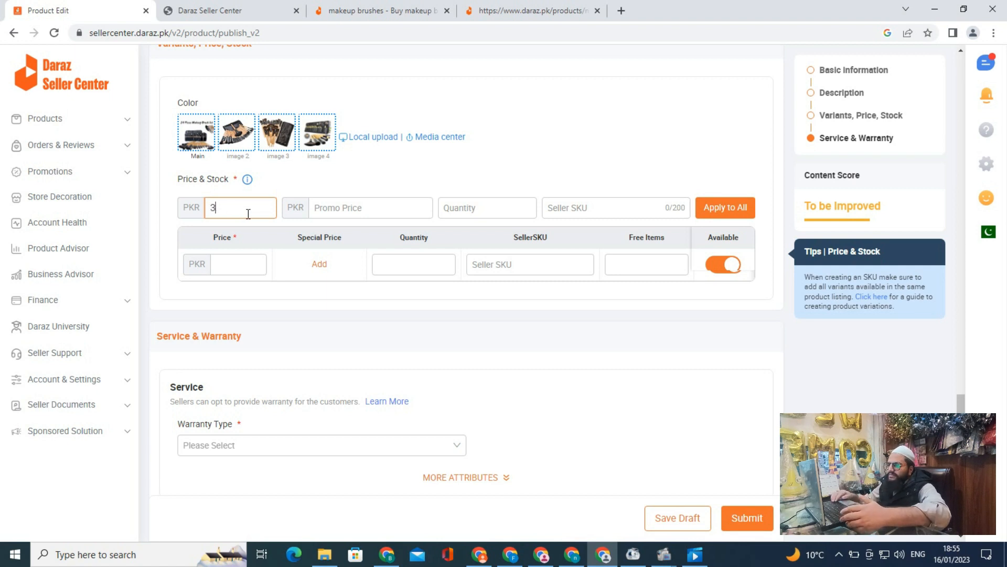
Set a promo price of PKR 240 valid from 16/01/2023 to 31/01/2023.
click(335, 209)
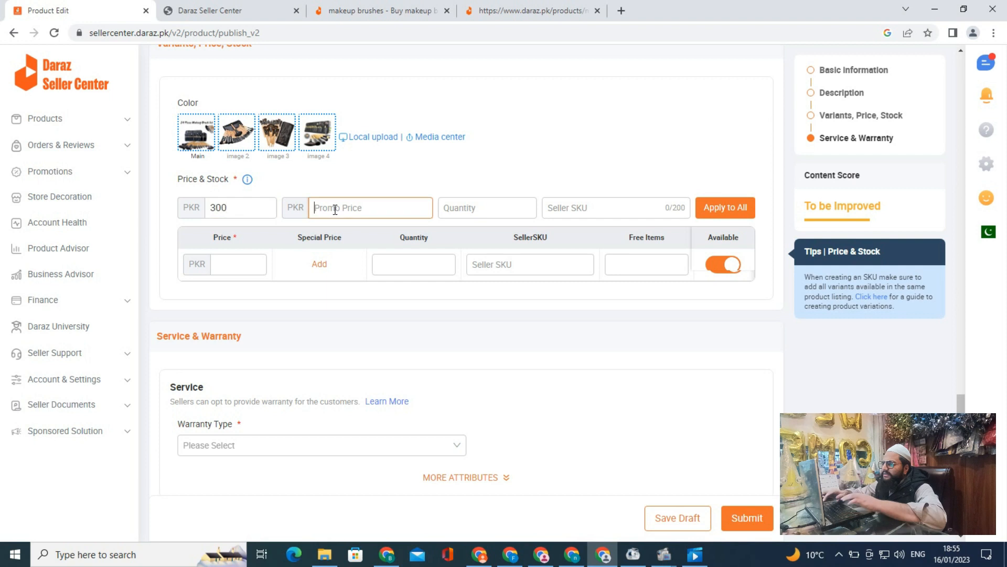
click(273, 59)
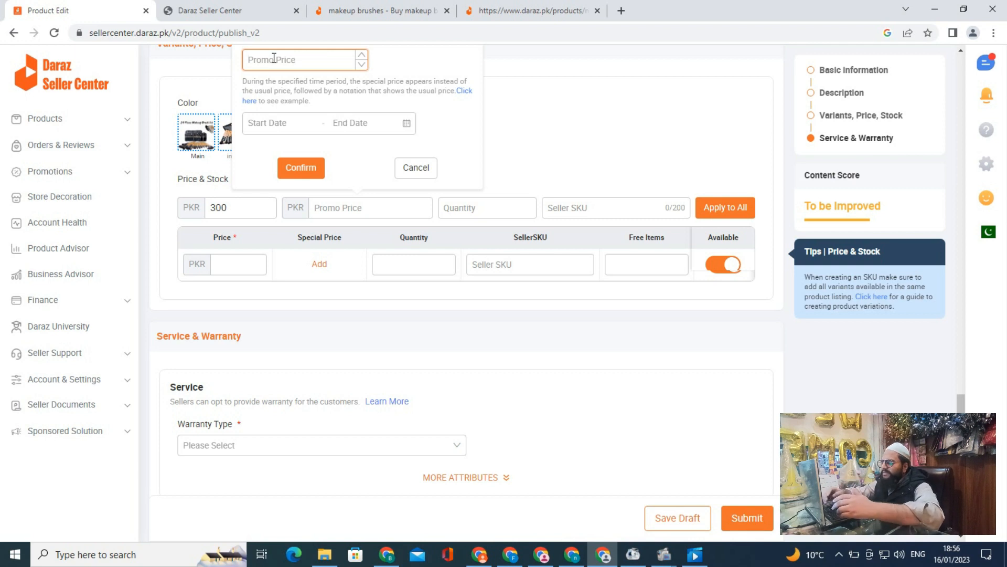
text(240)
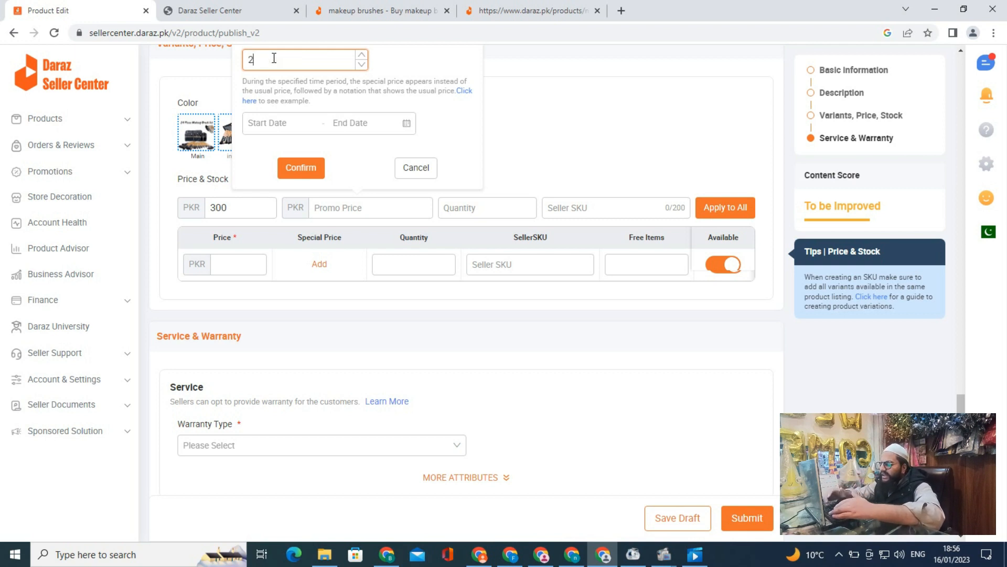
click(257, 123)
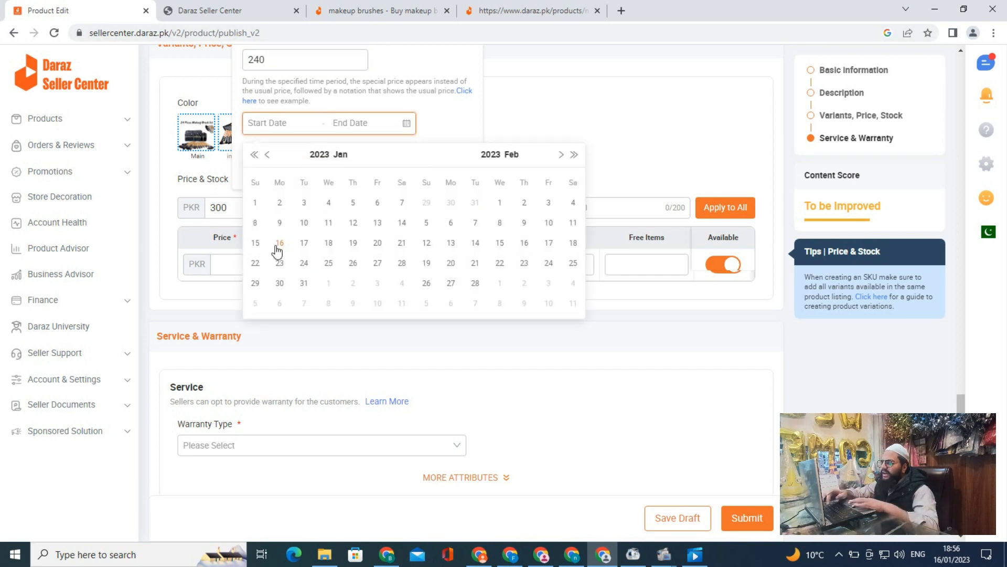
click(278, 247)
click(303, 283)
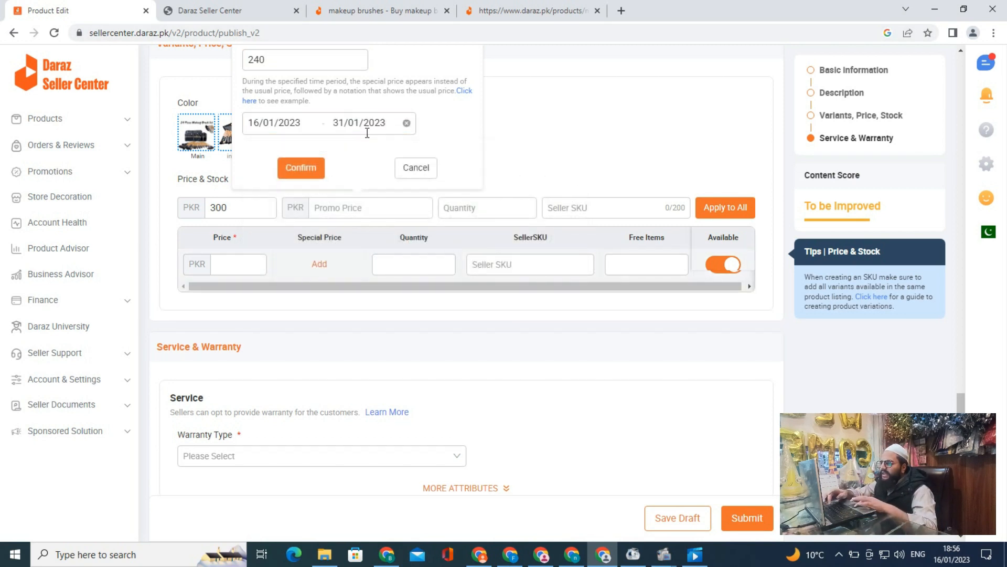
click(298, 169)
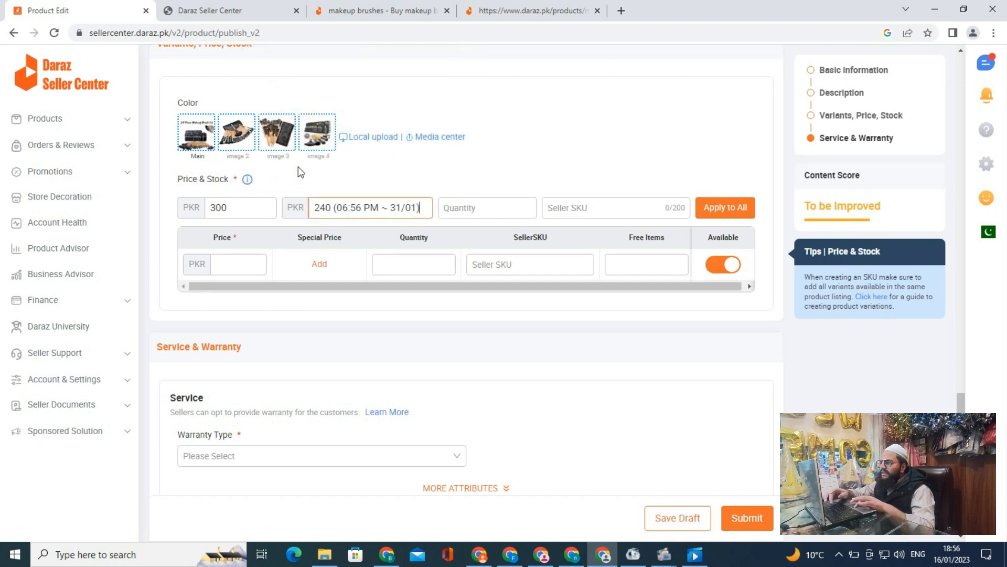
Set the stock quantity to 100 and apply the price, promo price and quantity to all variants.
click(471, 209)
text(12)
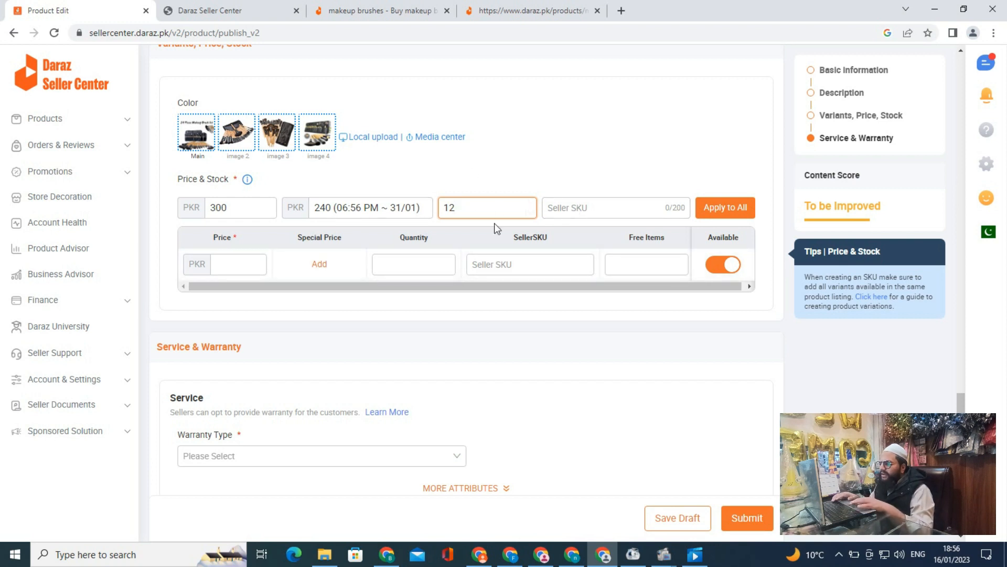
key(BackSpace)
text(00)
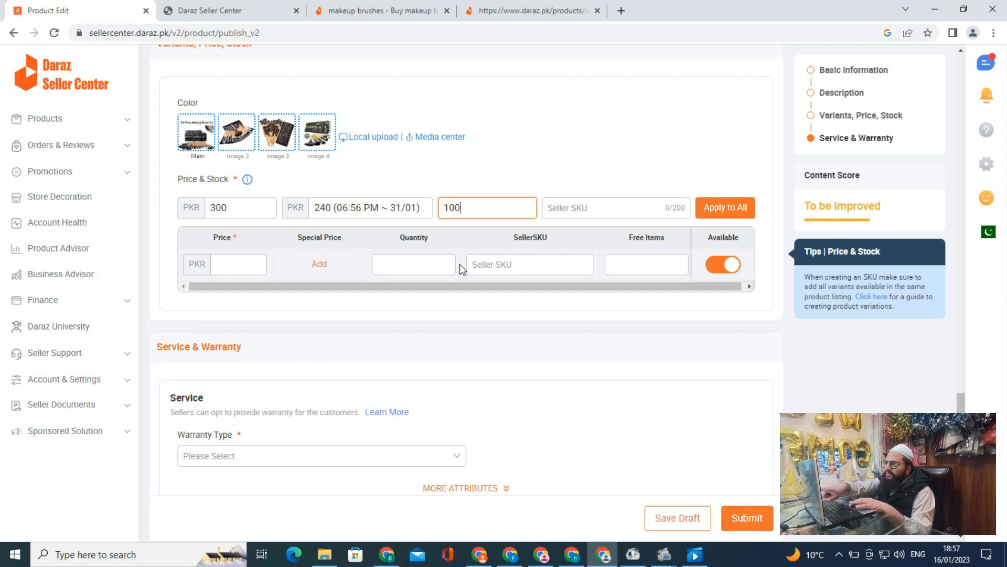
click(724, 209)
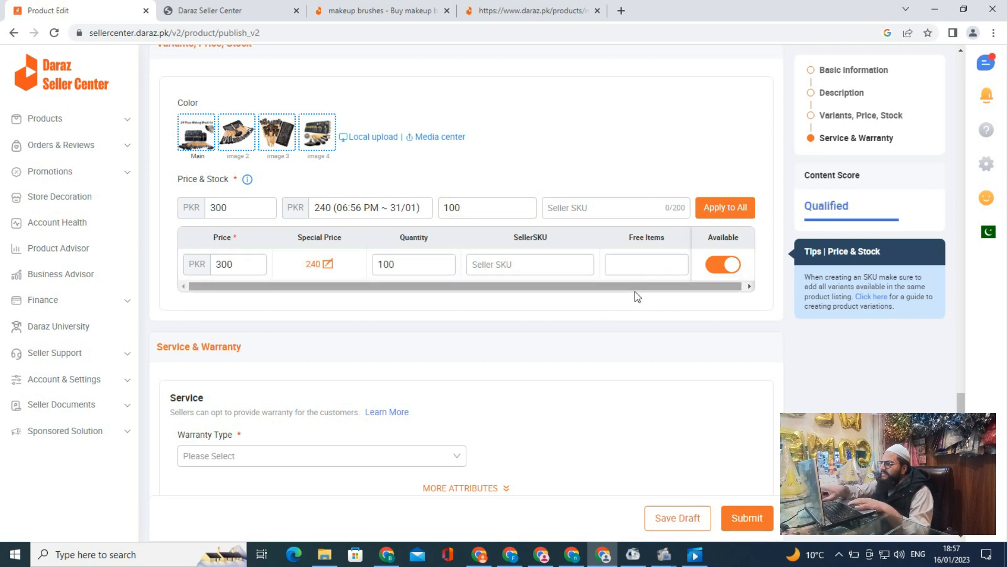
click(641, 265)
text(Free)
key(BackSpace)
key(BackSpace)
key(BackSpace)
key(BackSpace)
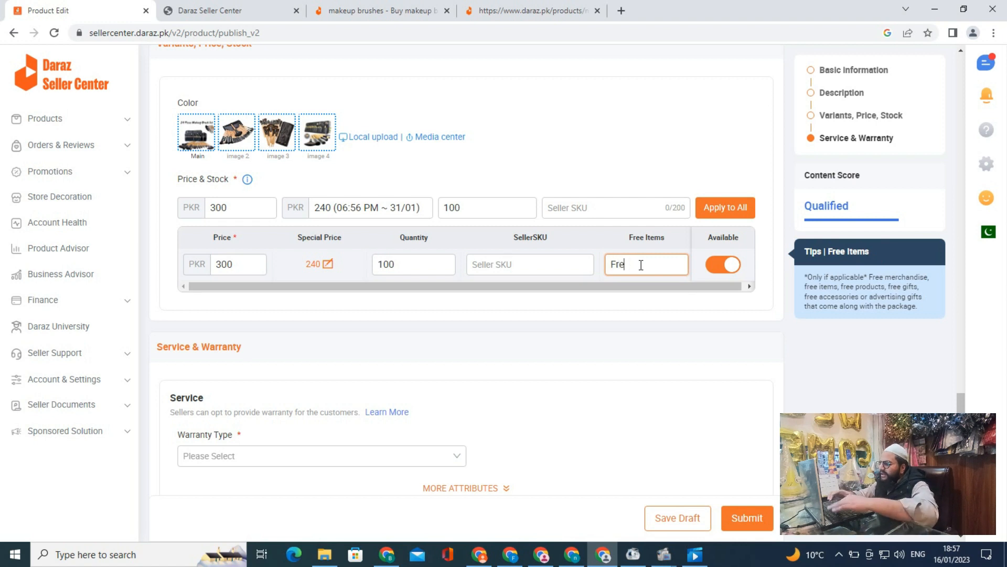
click(592, 309)
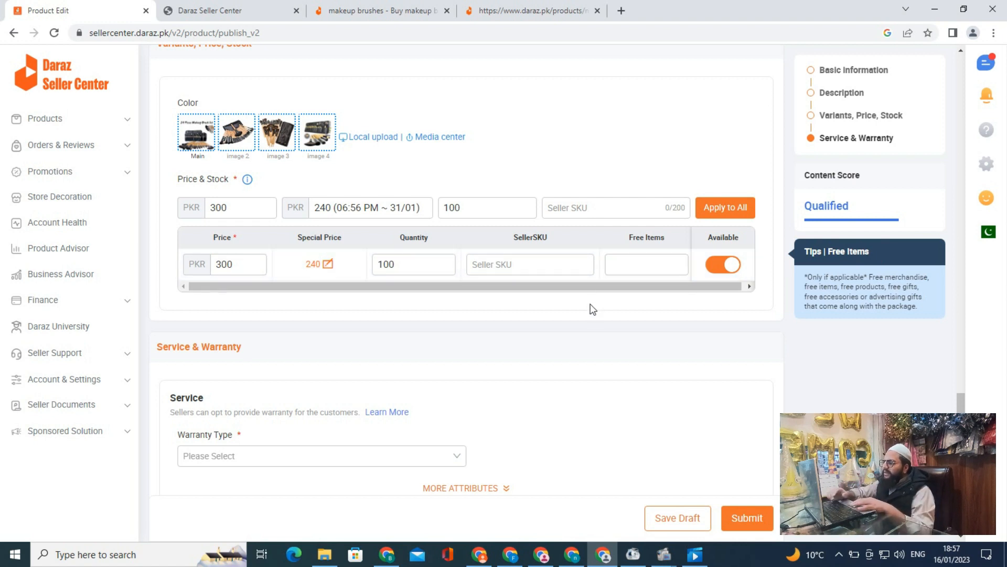
Set the warranty type to No Warranty, and briefly view the additional warranty attributes before collapsing them.
scroll(592, 309, down, 1)
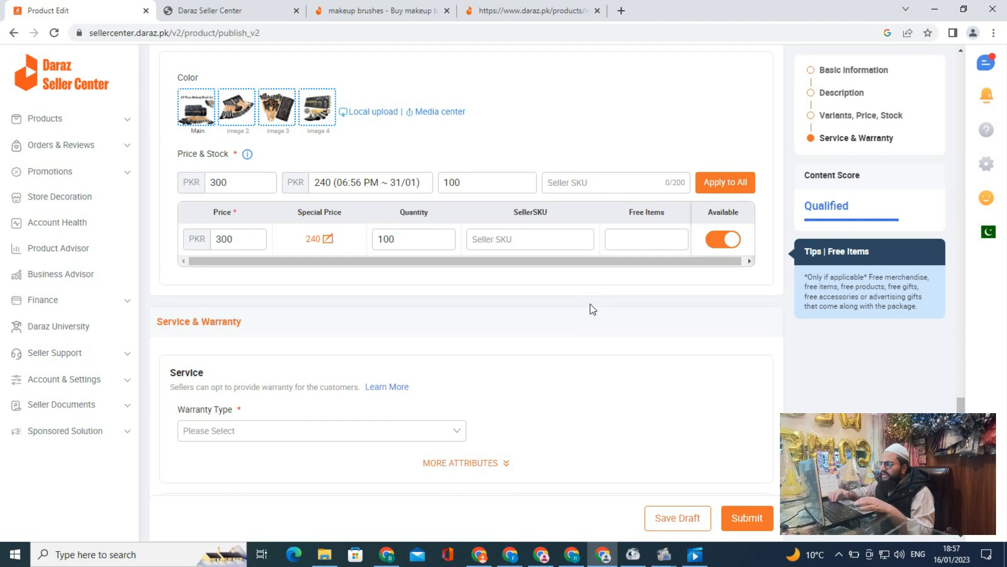
scroll(452, 297, down, 2)
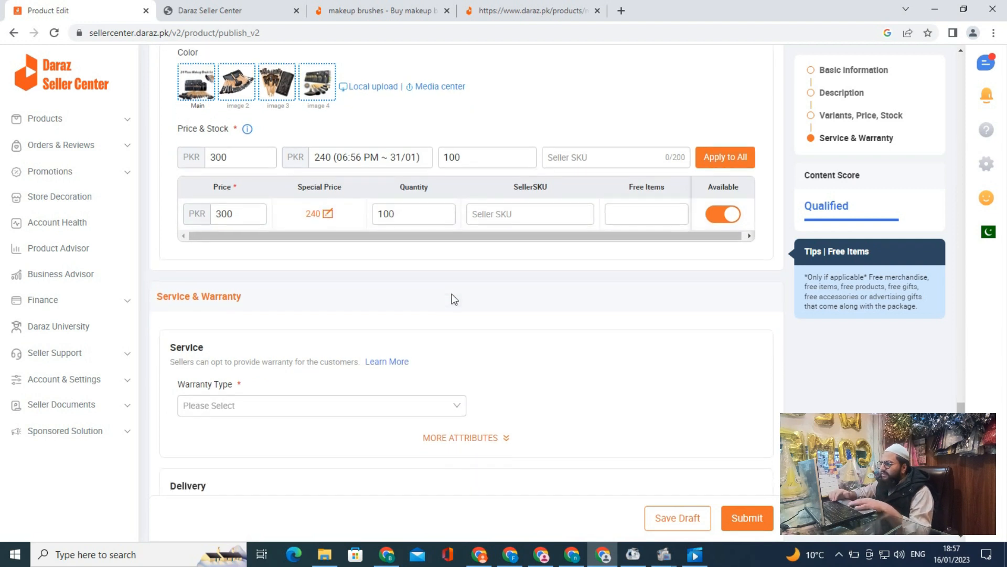
scroll(454, 299, down, 5)
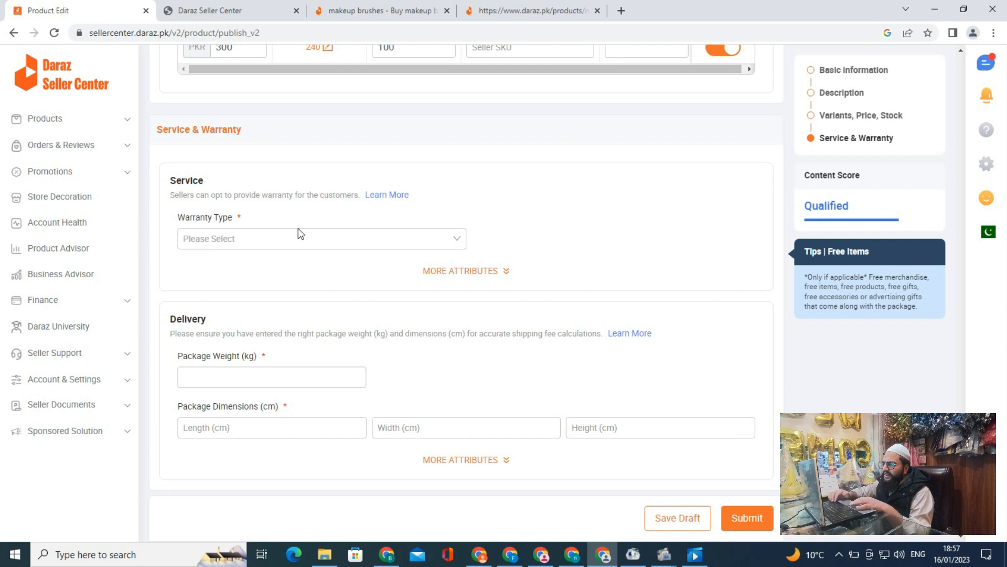
click(256, 233)
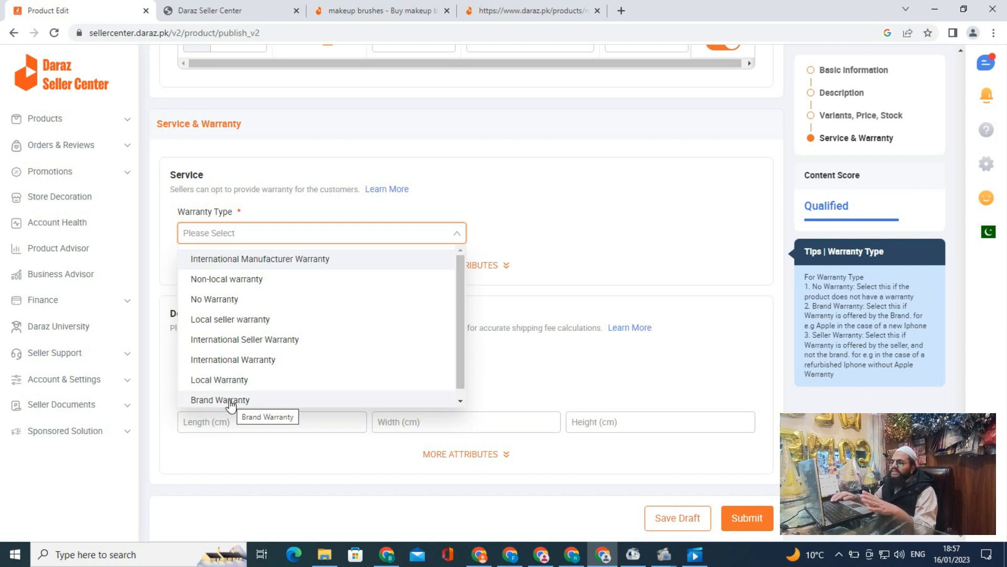
click(201, 299)
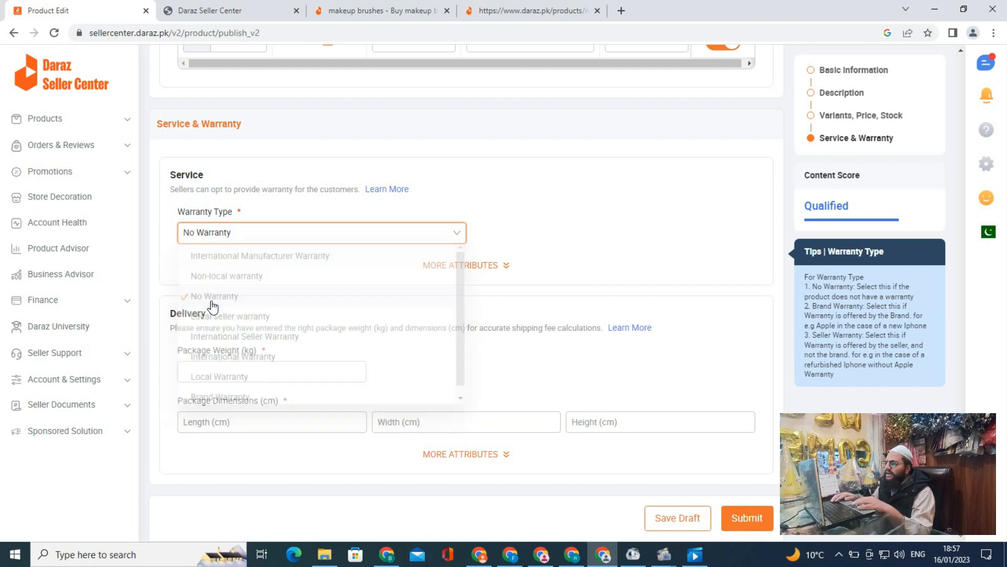
click(425, 268)
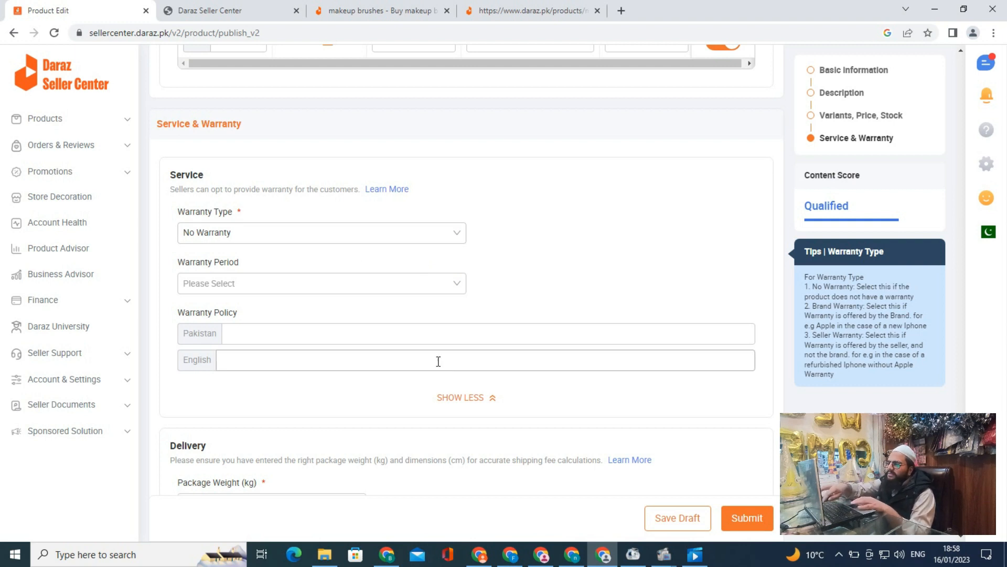
click(451, 399)
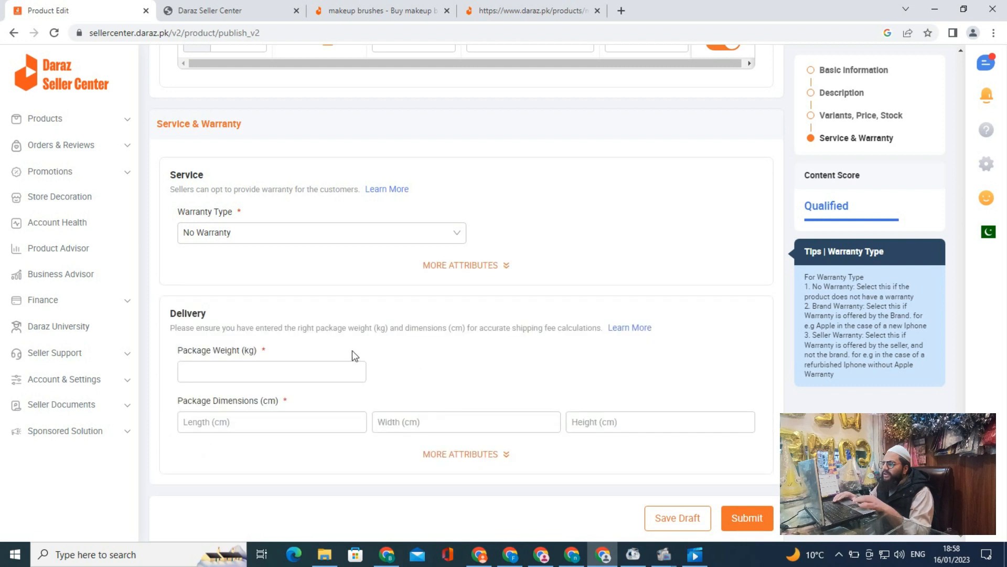
Set the package weight to 0.2 kg in the delivery details.
click(263, 371)
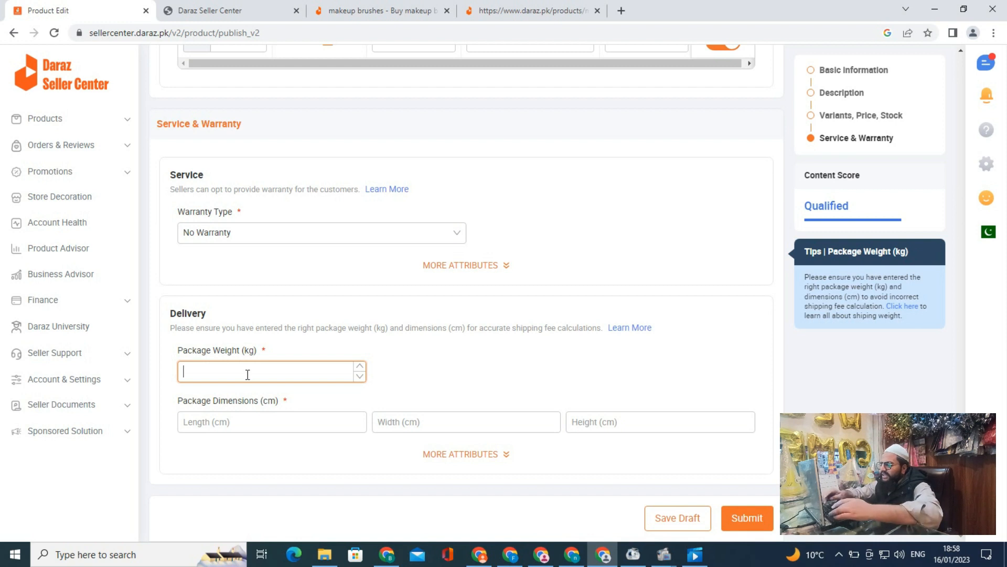
text(0.2)
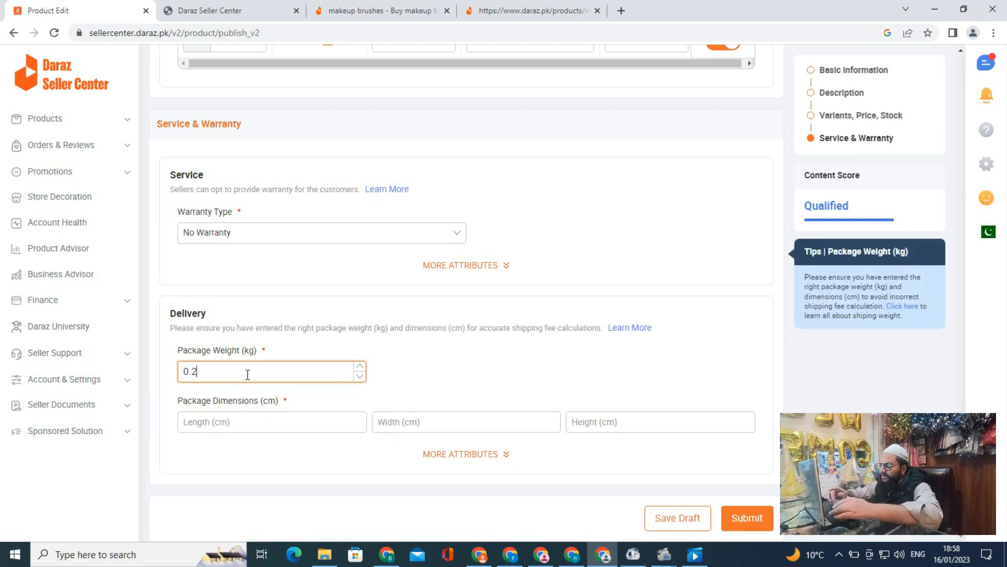
key(Tab)
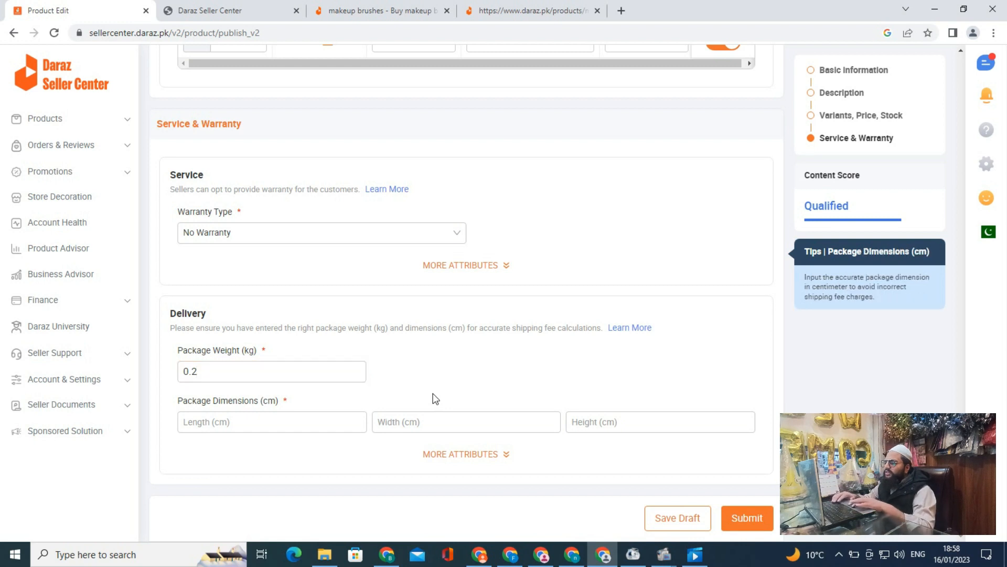
Set the package dimensions to 0.2 cm length, 0.4 cm width and 0.2 cm height.
click(291, 421)
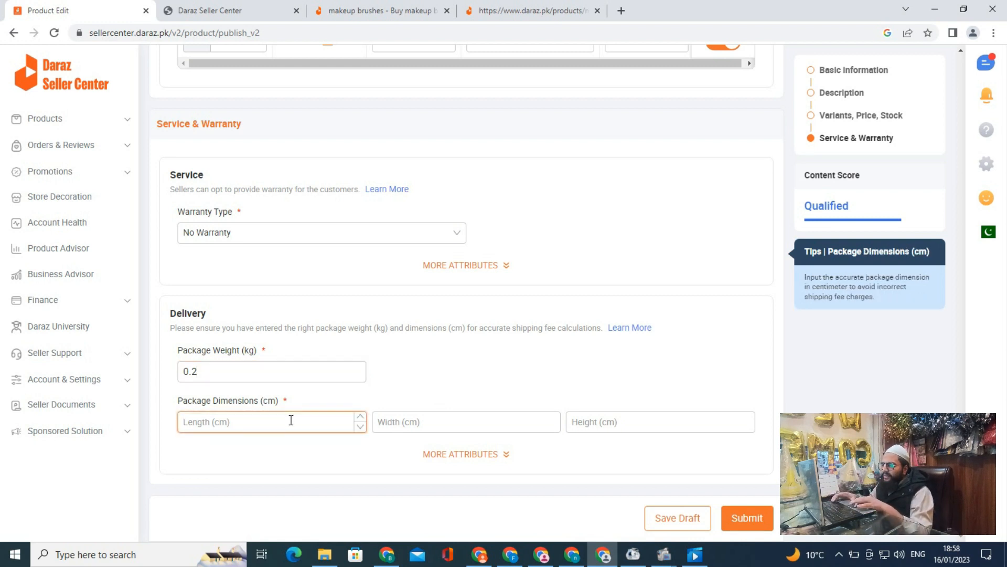
text(0.2)
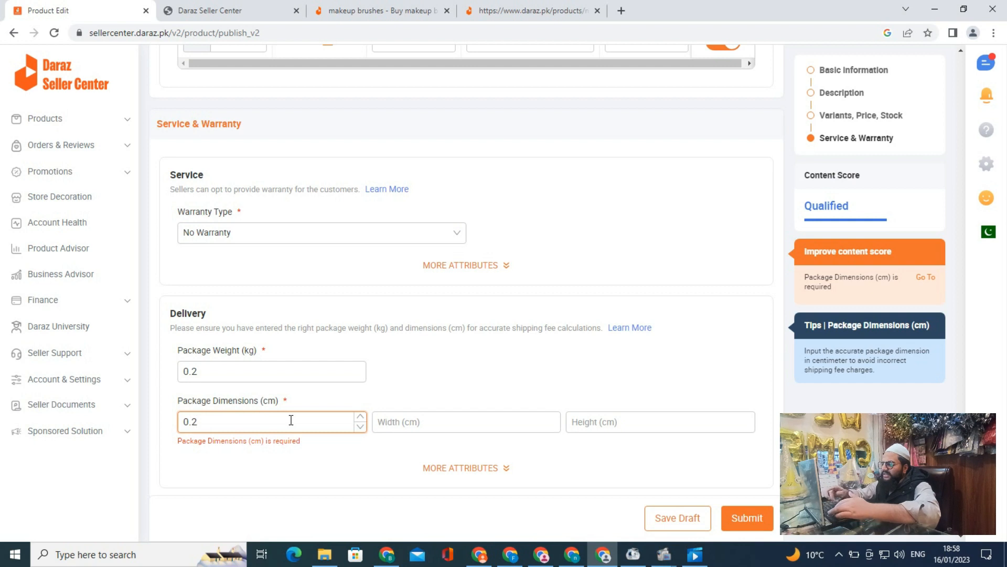
key(Tab)
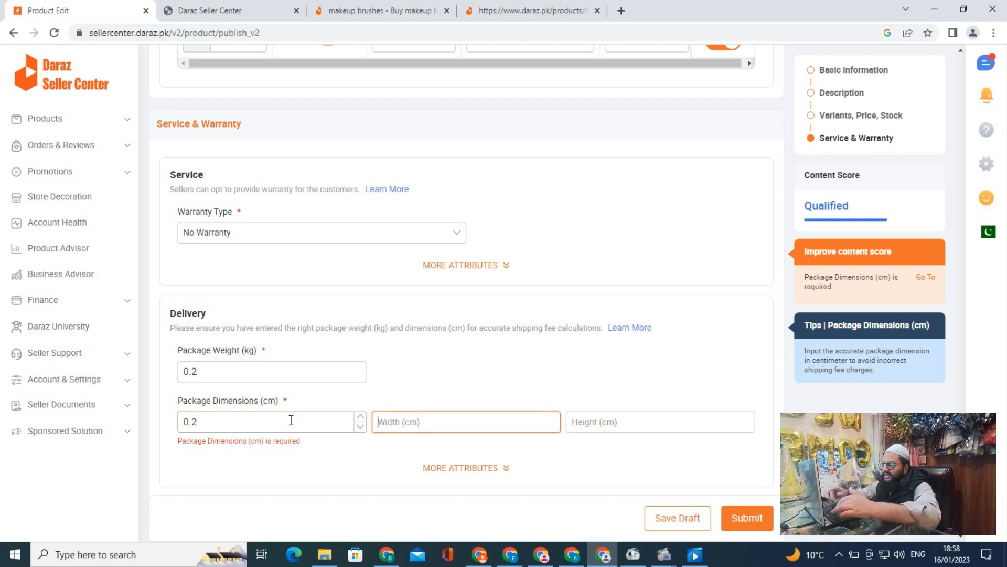
text(0.4)
key(Tab)
text(0.2)
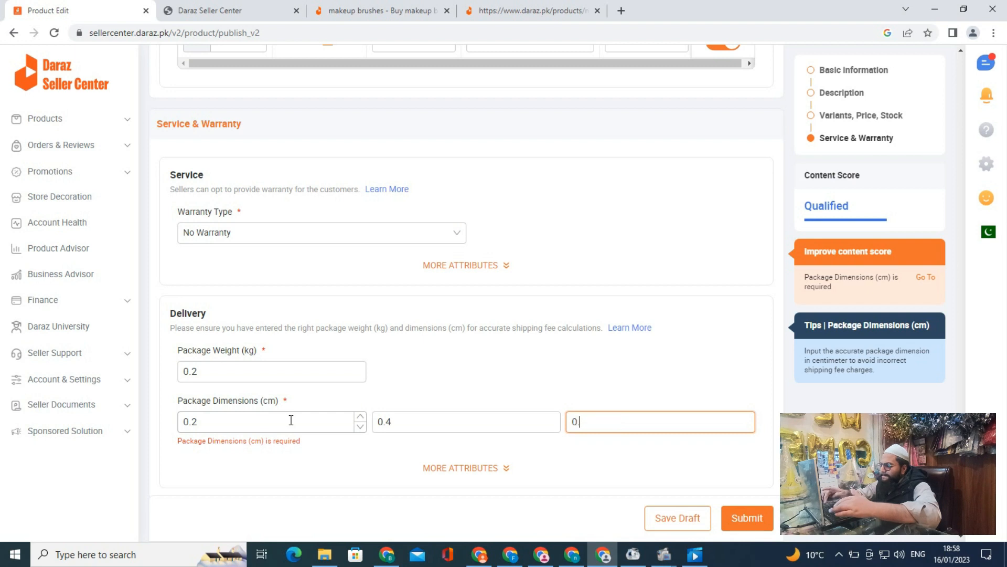
Expand the additional delivery attributes and mark the dangerous goods as None.
click(445, 461)
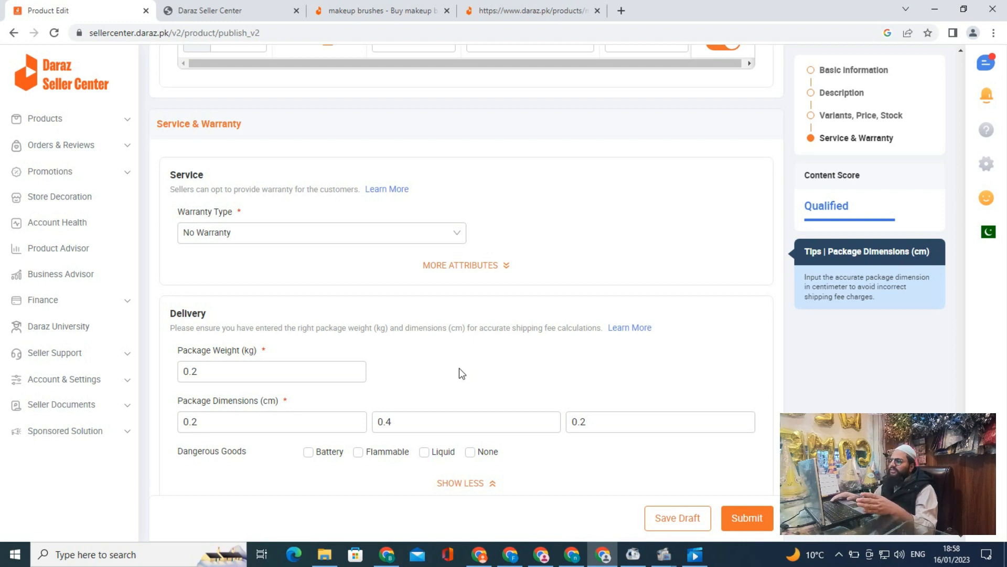
scroll(466, 371, down, 1)
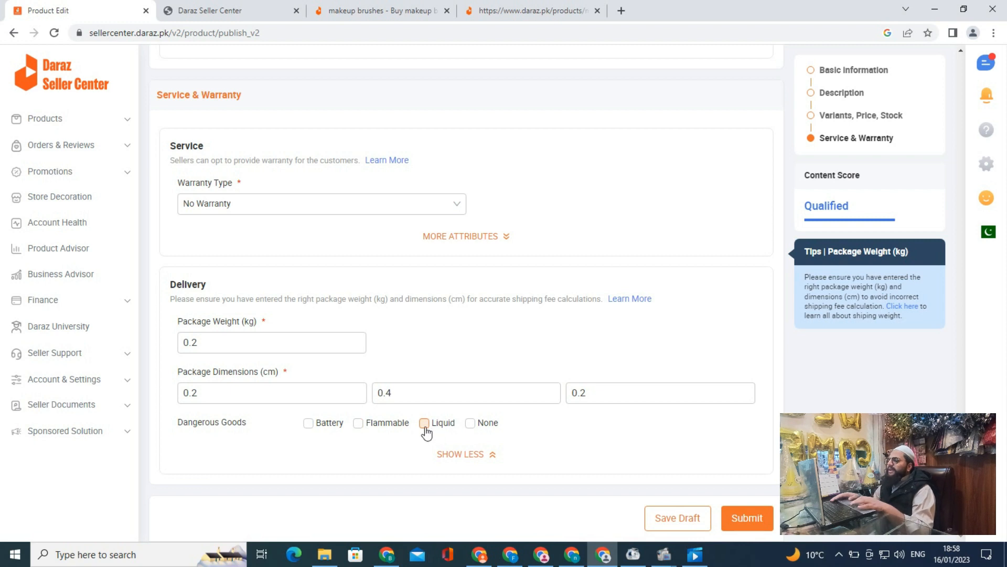
click(470, 425)
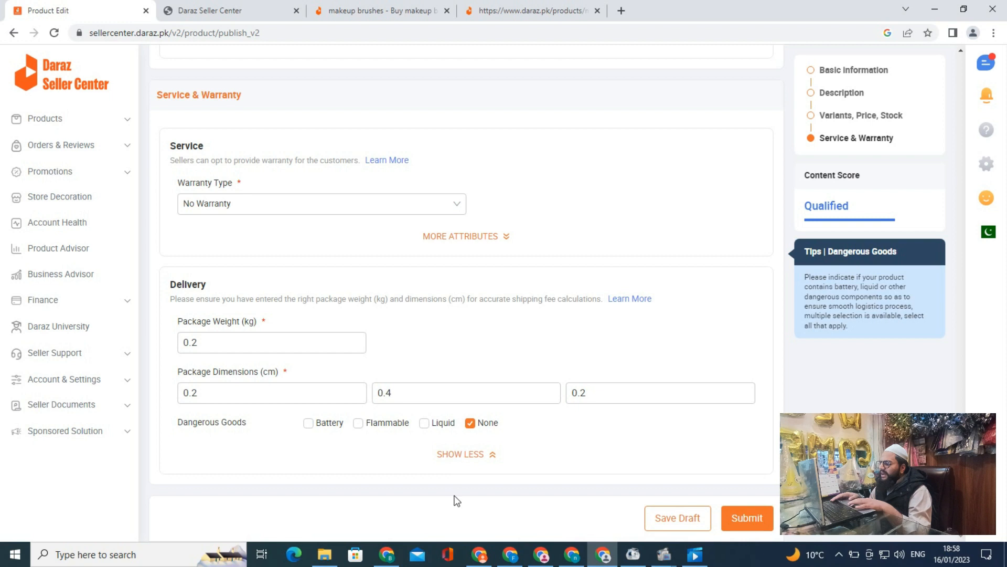
click(574, 339)
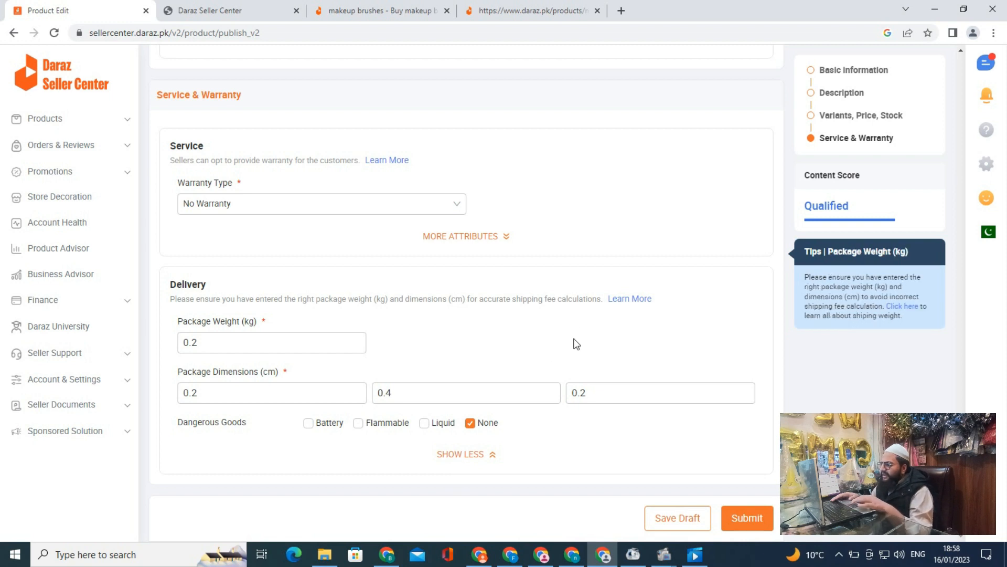
Review the completed product form, from the images, name and category to the description, price, stock, warranty and delivery details.
scroll(576, 344, up, 6)
scroll(576, 343, up, 3)
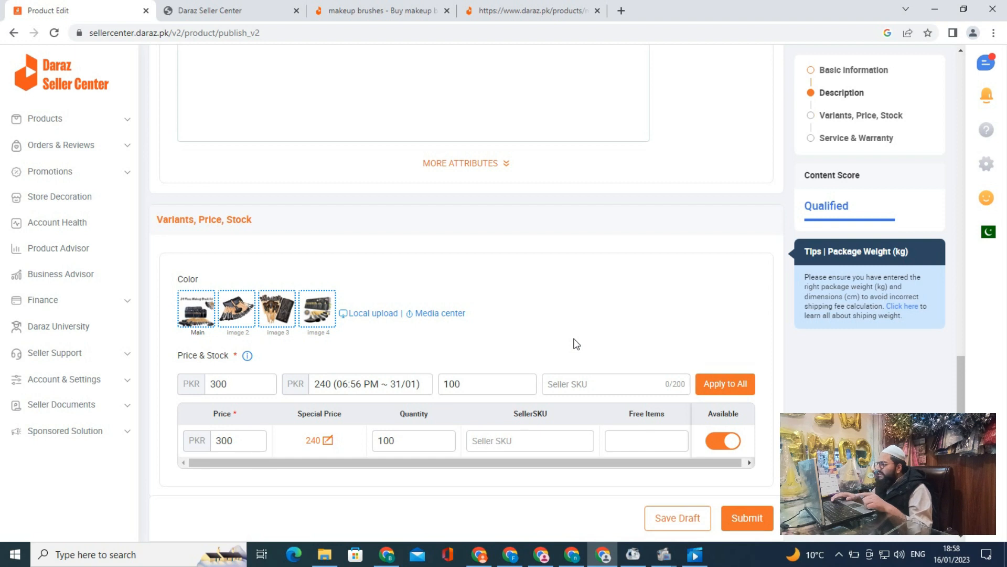
scroll(576, 344, up, 10)
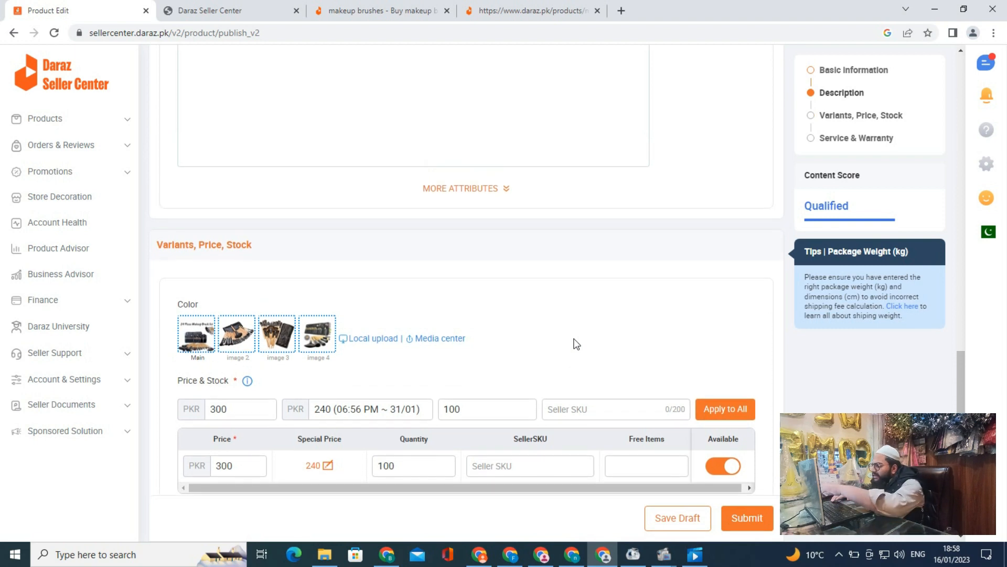
scroll(575, 339, up, 10)
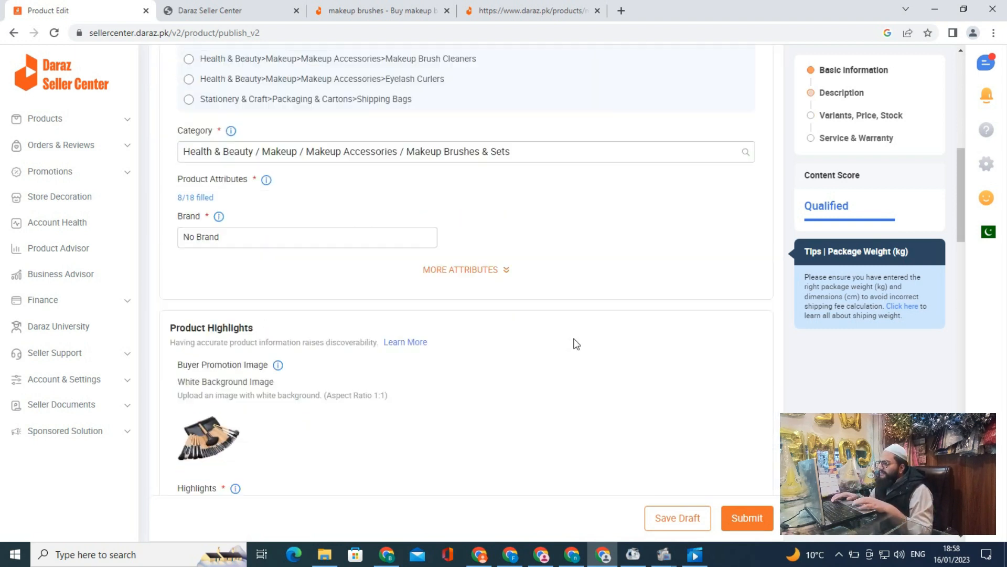
scroll(576, 343, up, 10)
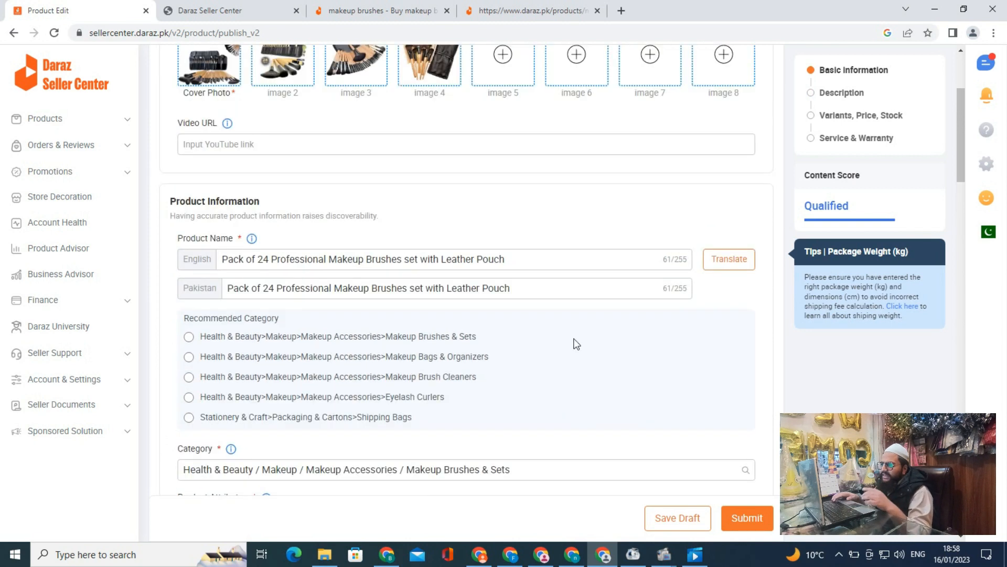
scroll(576, 344, down, 10)
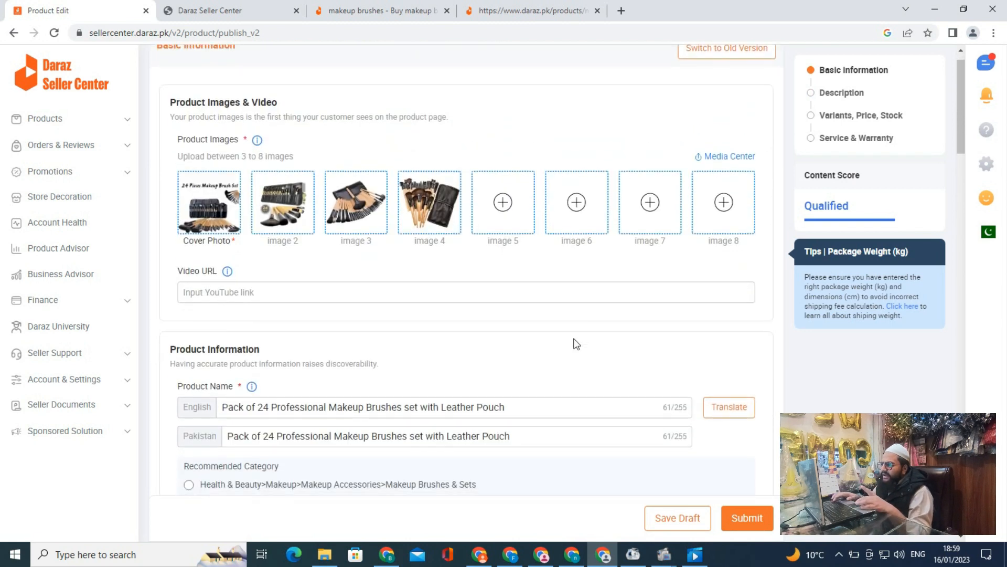
scroll(575, 338, down, 10)
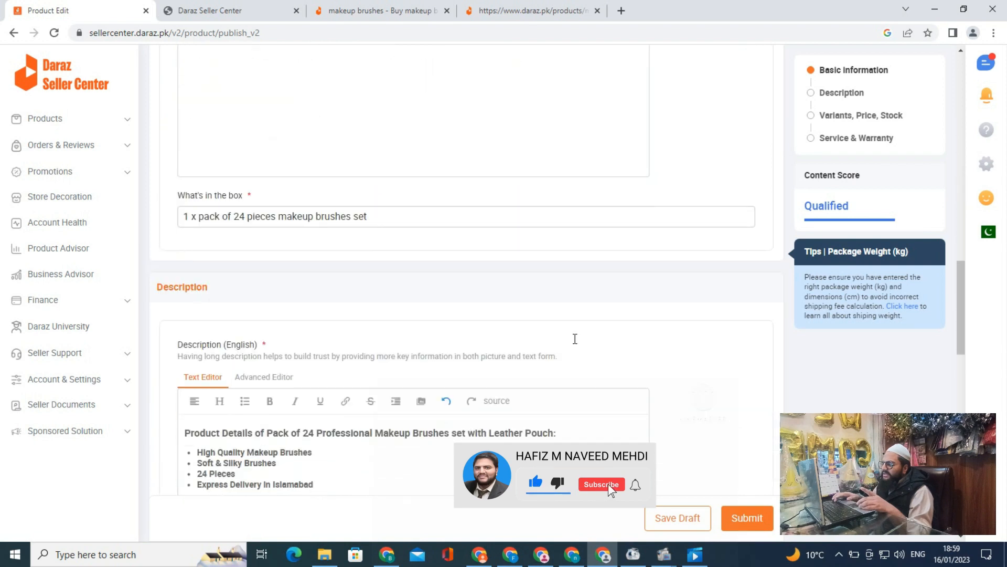
scroll(575, 339, down, 5)
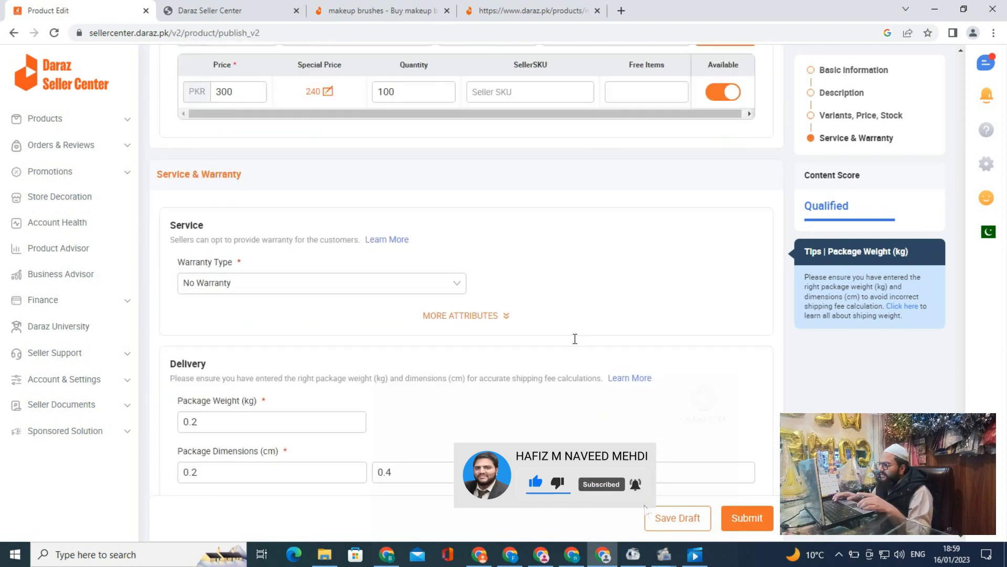
Try to submit the makeup brush set listing and dismiss the resulting dialog.
click(737, 520)
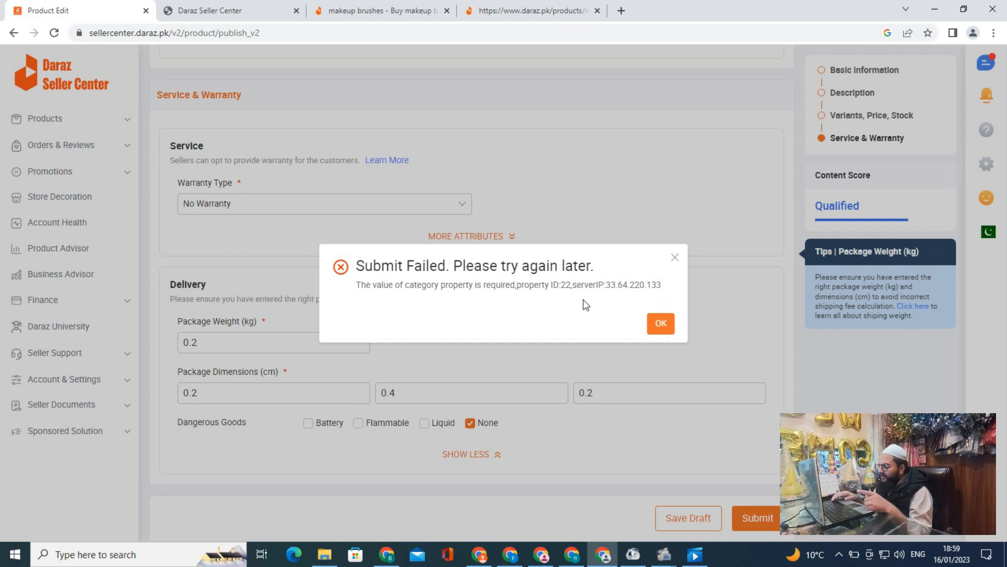
click(662, 327)
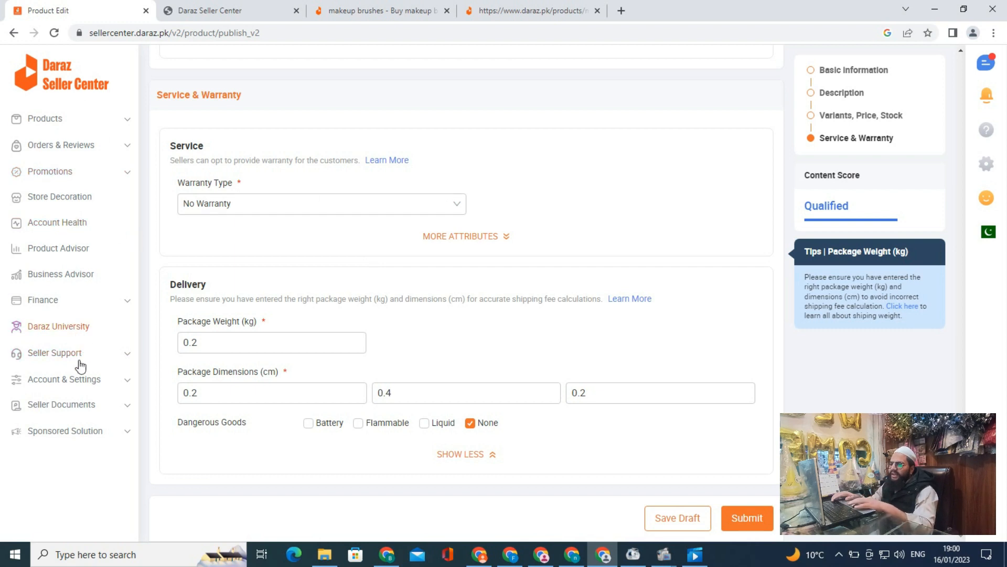
Open the commission fees section of the seller account's profile.
click(116, 386)
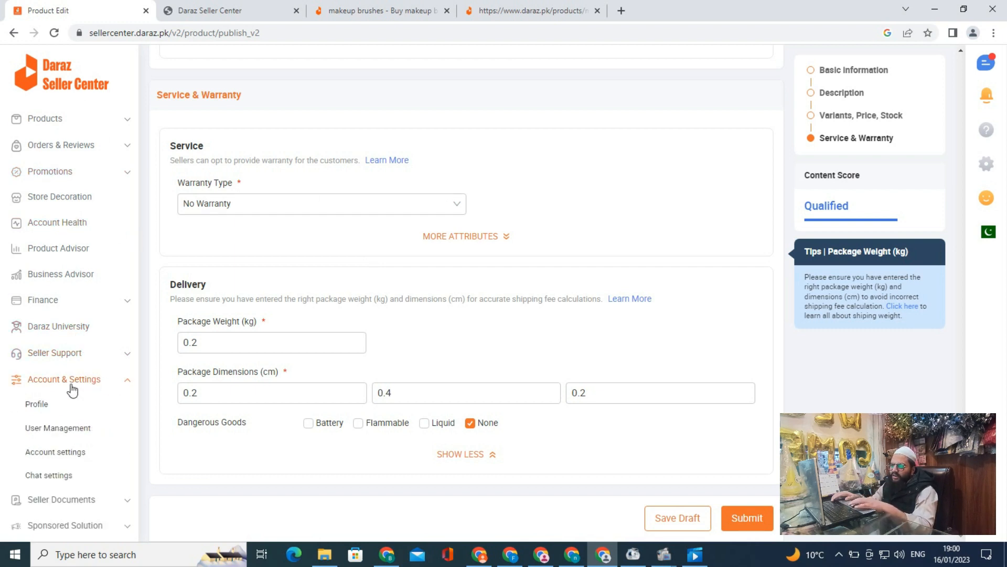
click(56, 408)
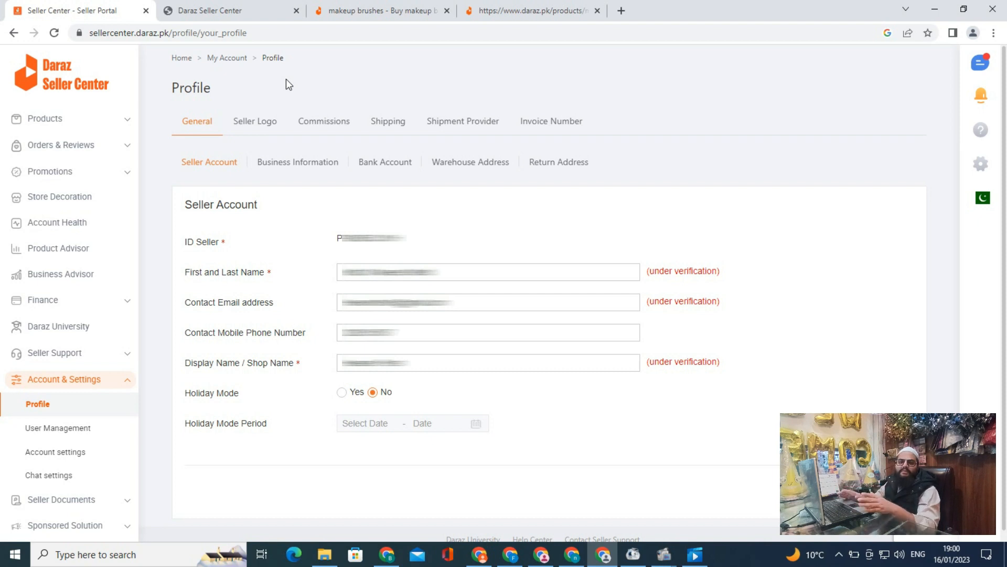
click(330, 129)
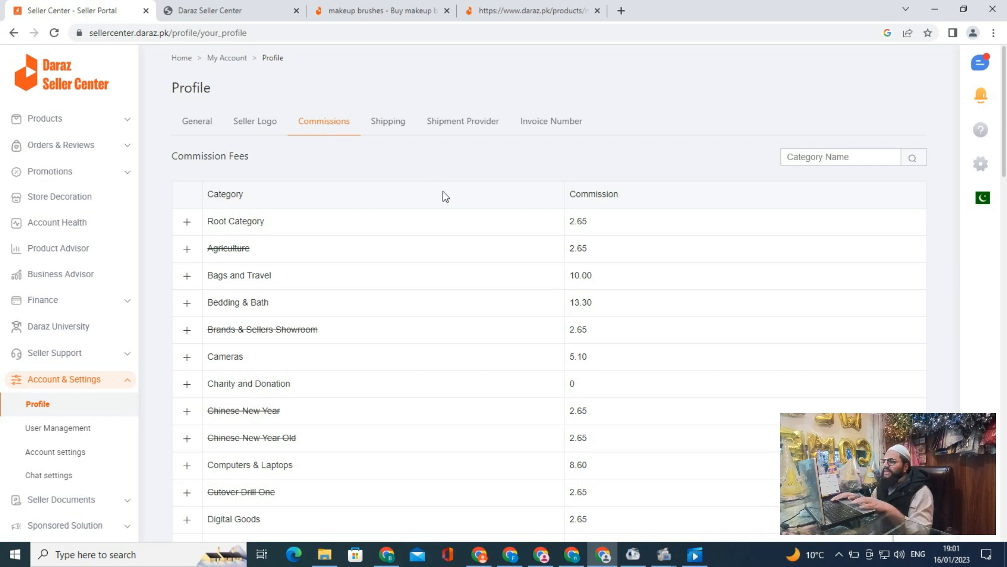
Examine the subcategory commissions under Root Category and Bags and Travel, collapsing each category after viewing it.
scroll(443, 191, down, 3)
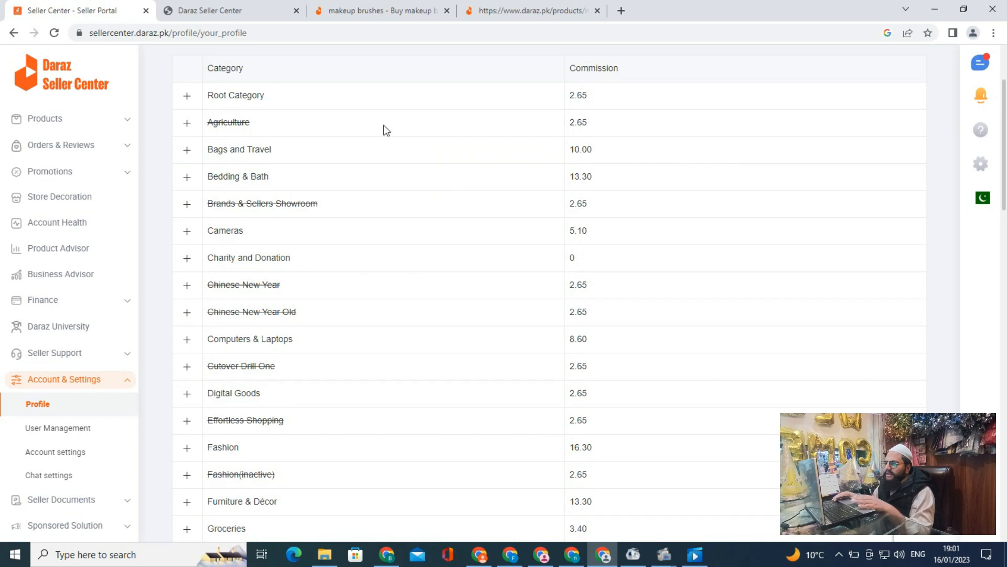
click(187, 96)
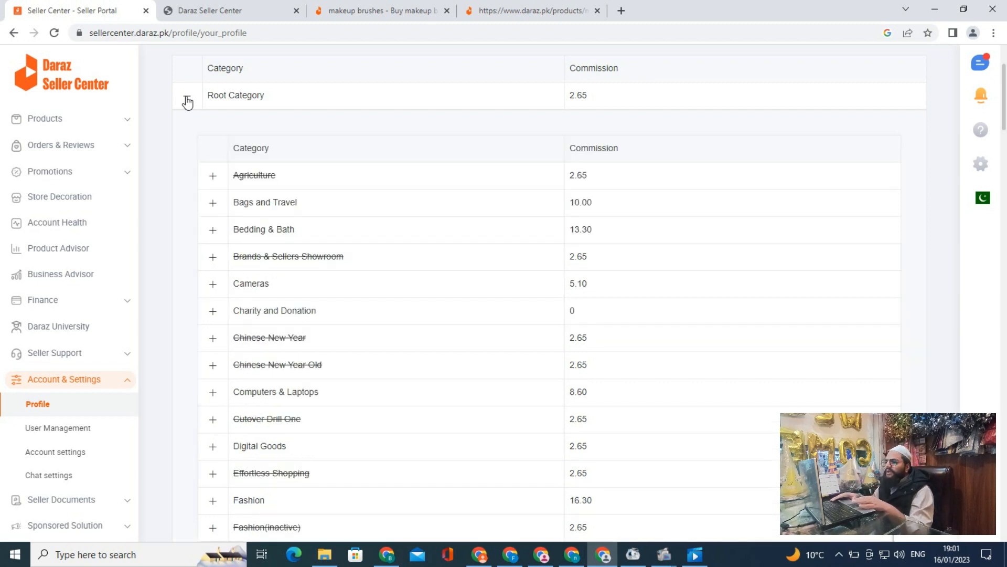
click(187, 101)
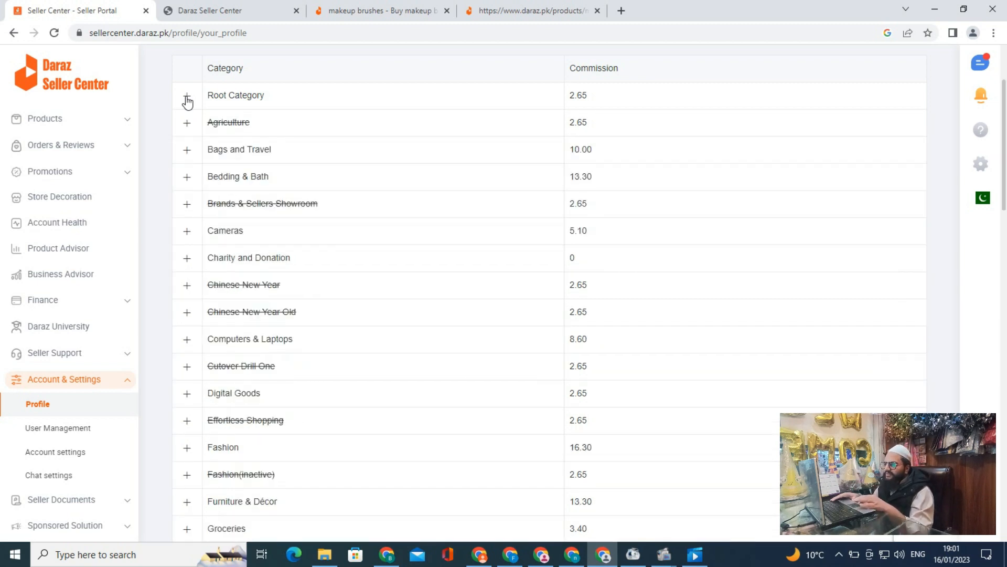
click(188, 152)
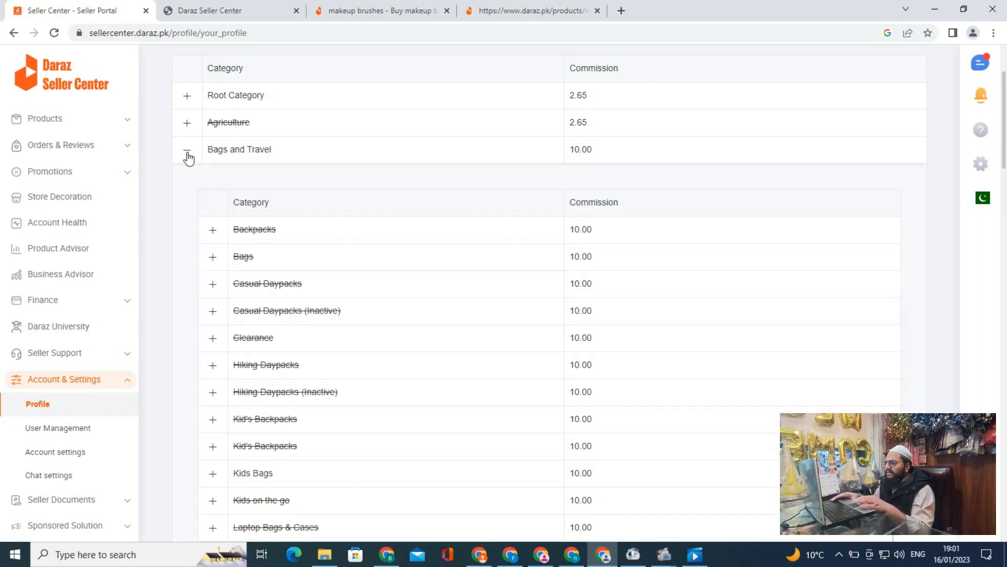
click(187, 152)
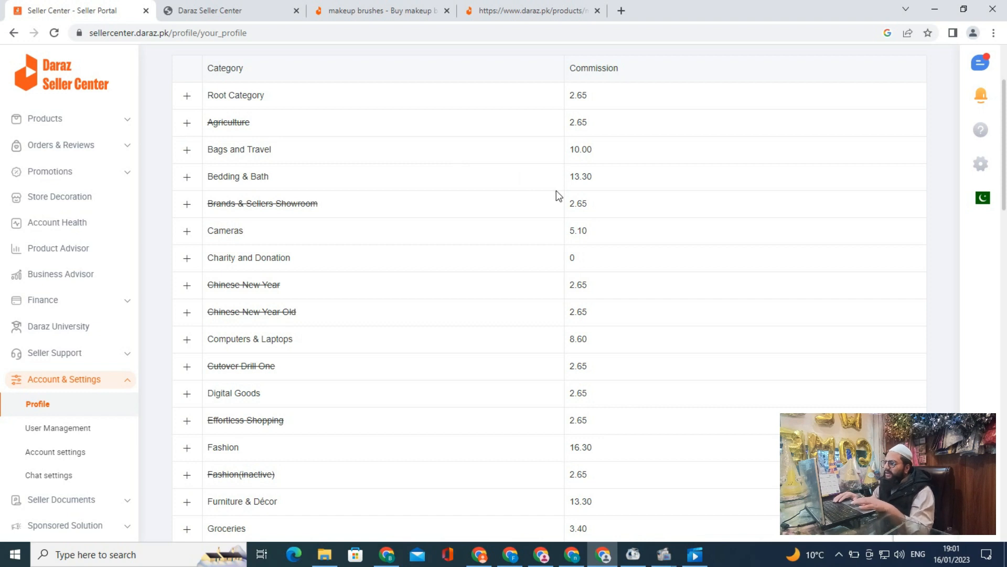
Look through the complete list of category commission fees and return to its beginning.
scroll(556, 192, down, 9)
scroll(556, 191, down, 9)
scroll(556, 192, down, 6)
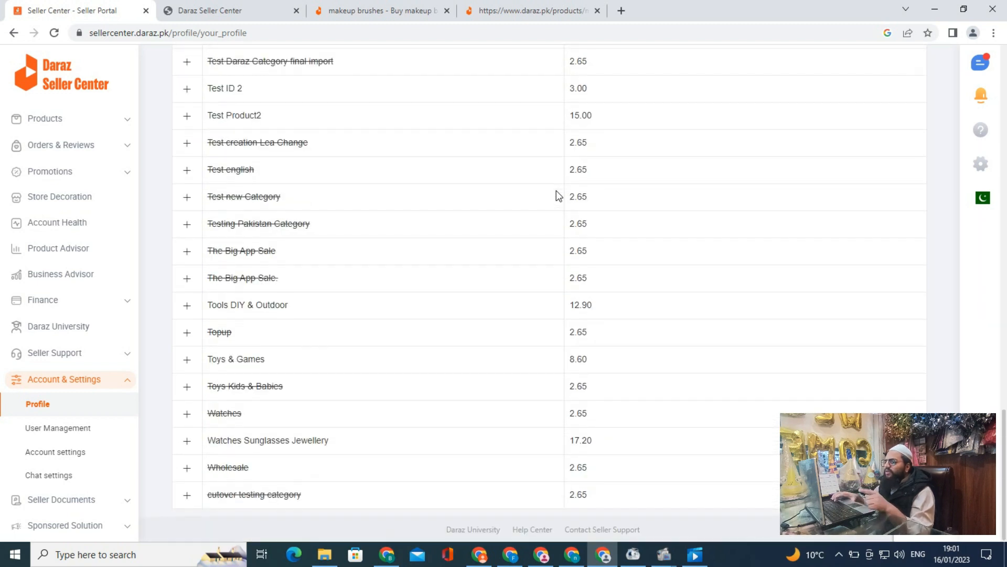
scroll(556, 191, up, 13)
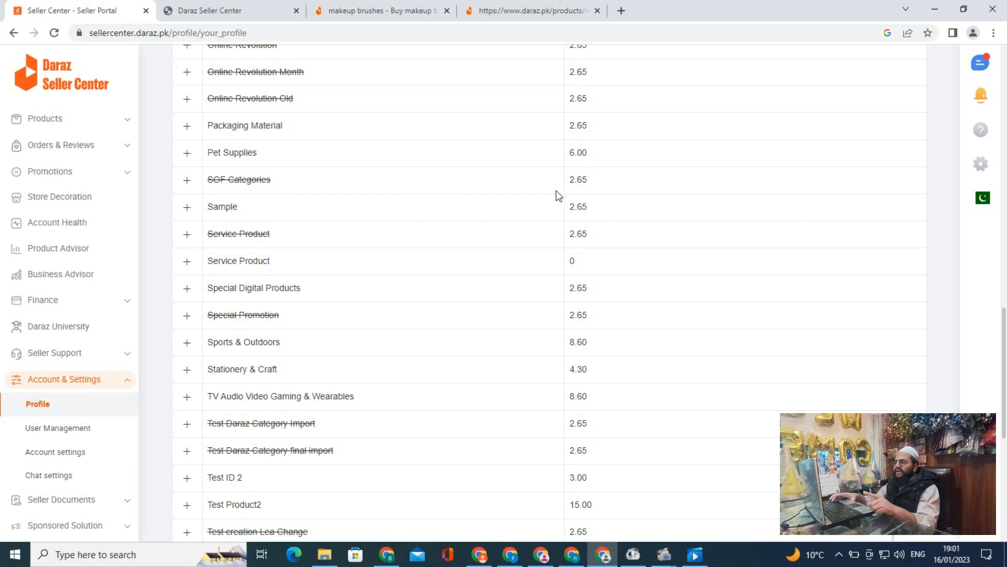
scroll(556, 192, up, 13)
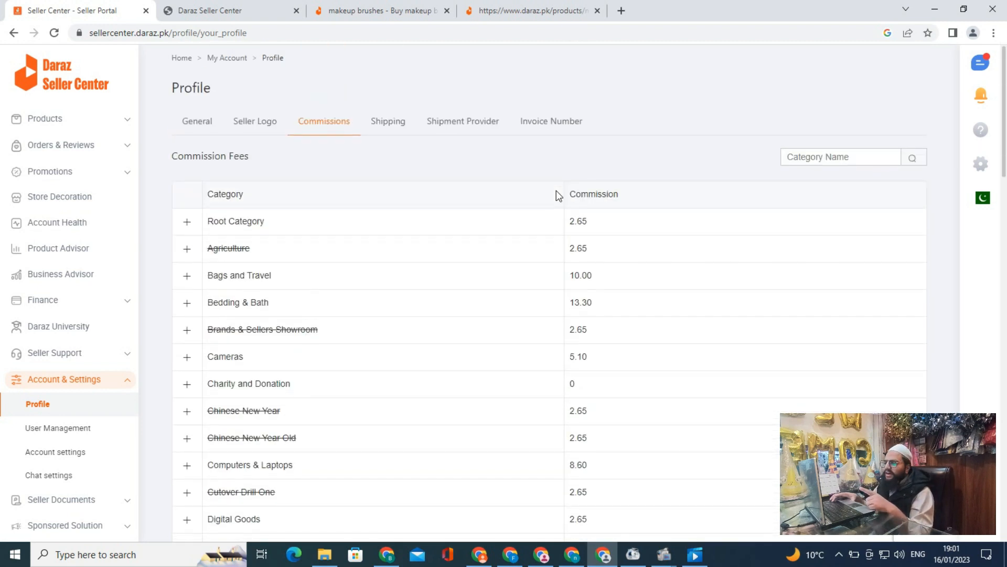